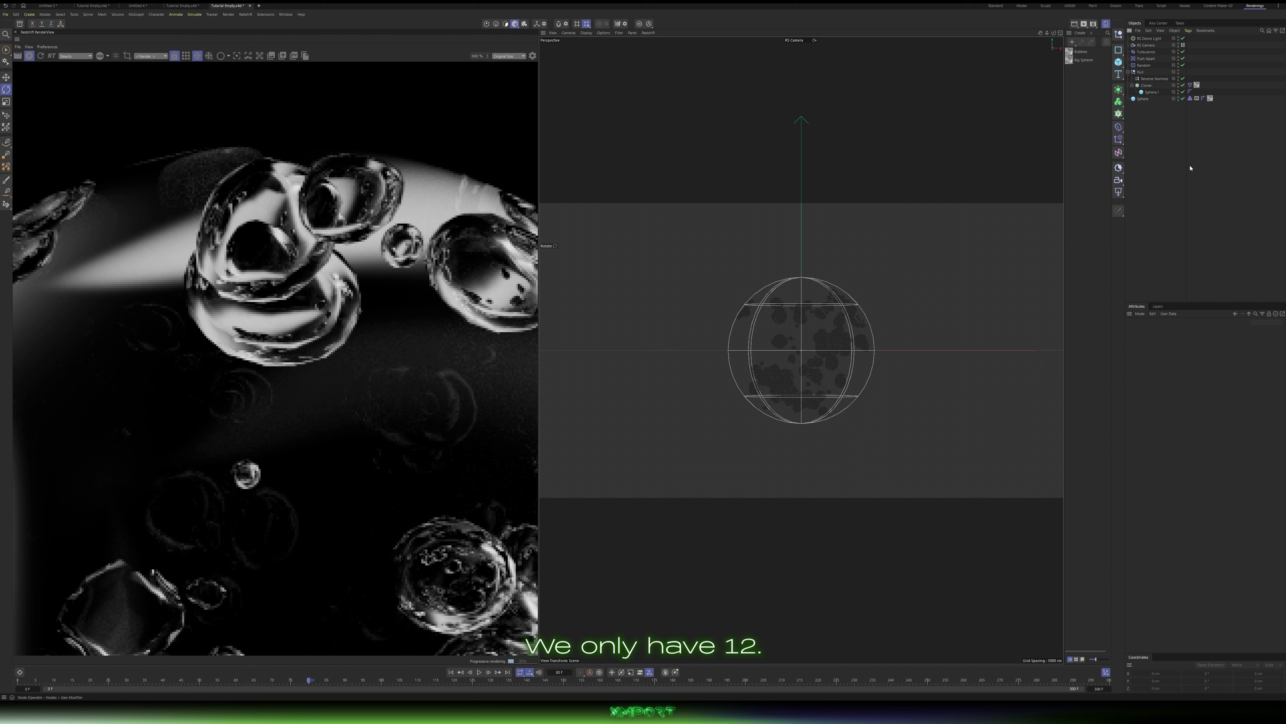
Step: Add a Redshift Object tag to the null holding the cloned bubbles, then enable its geometry override and tessellation
{"action": "left_click", "coordinate": [1140, 71]}
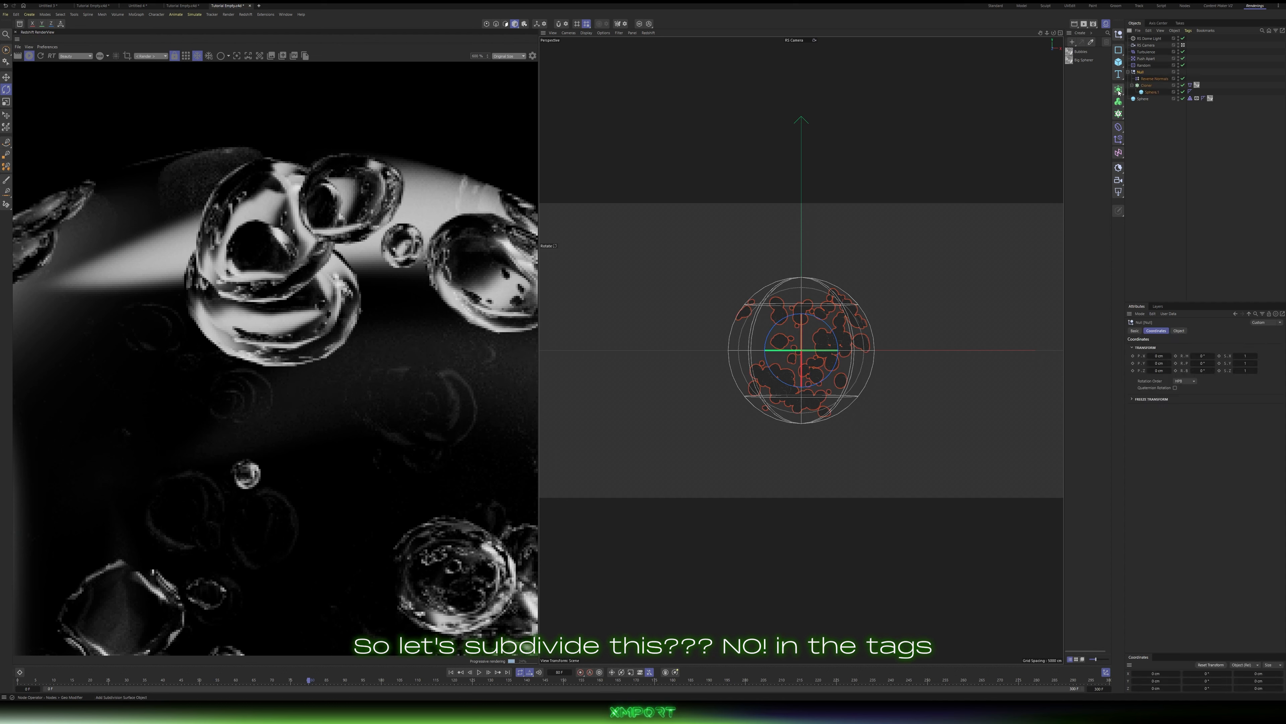
{"action": "left_click", "coordinate": [1189, 30]}
{"action": "mouse_move", "coordinate": [1200, 113]}
{"action": "left_click", "coordinate": [1152, 141]}
{"action": "left_click", "coordinate": [1175, 331]}
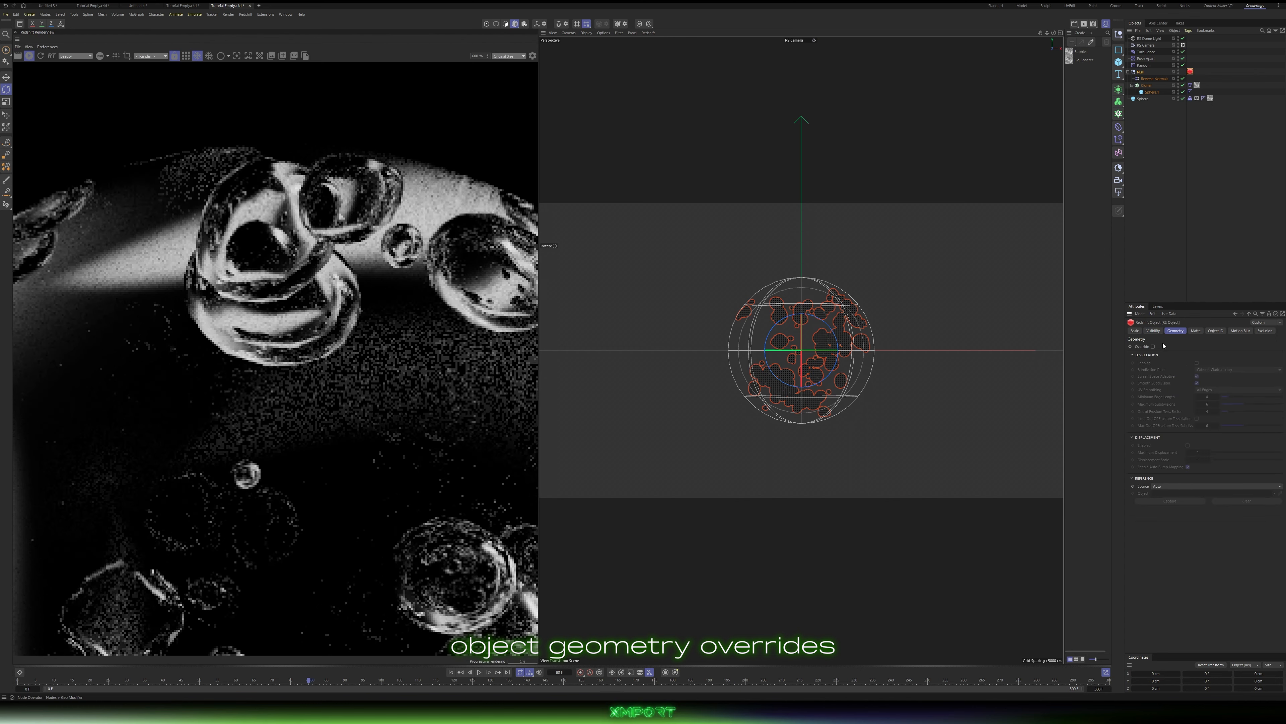
{"action": "left_click", "coordinate": [1153, 346]}
{"action": "left_click", "coordinate": [1197, 363]}
Step: Turn off screen space adaptive in the tag's tessellation and set the maximum subdivisions to 1
{"action": "scroll", "coordinate": [262, 267], "scroll_direction": "down", "scroll_amount": 5}
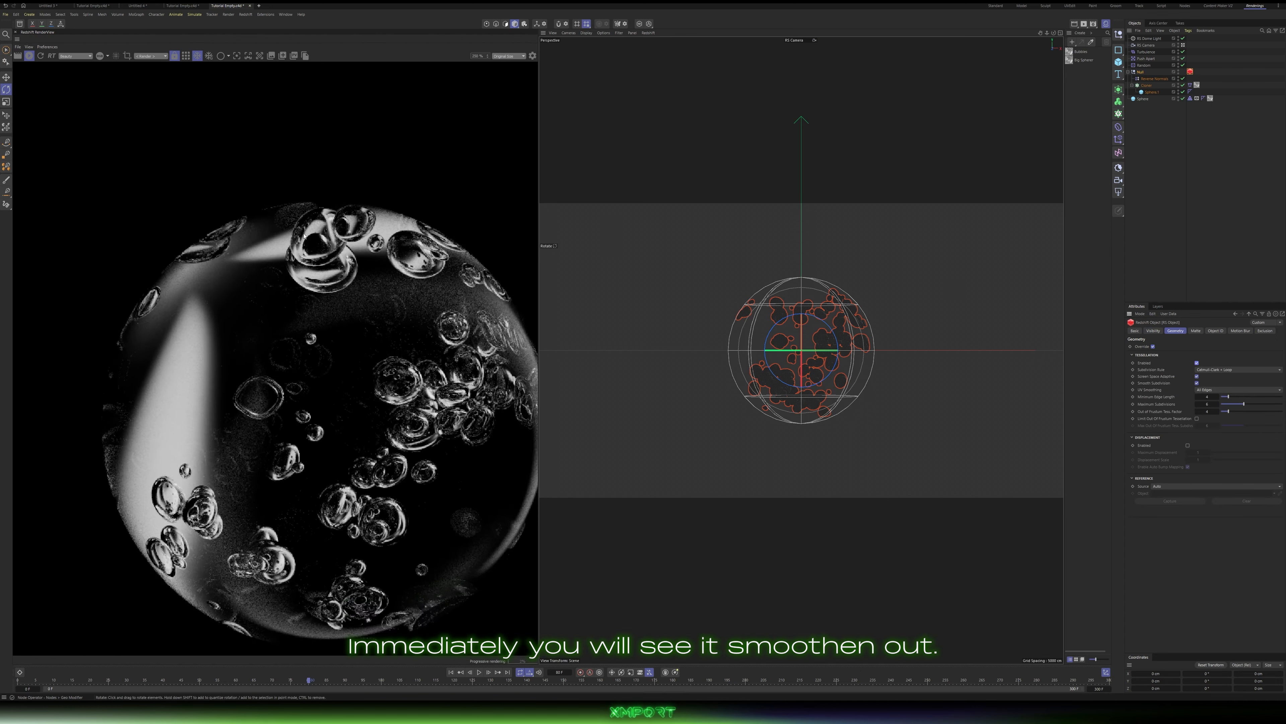
{"action": "scroll", "coordinate": [324, 240], "scroll_direction": "up", "scroll_amount": 4}
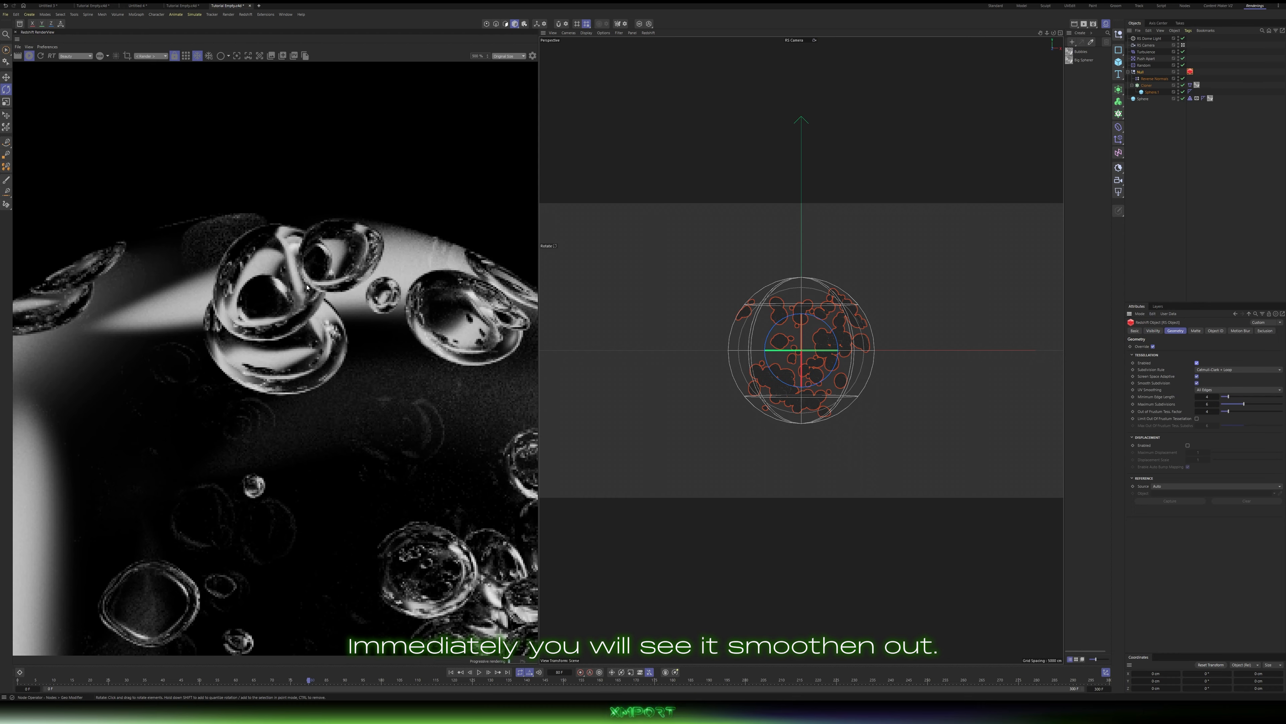
{"action": "scroll", "coordinate": [306, 287], "scroll_direction": "down", "scroll_amount": 2}
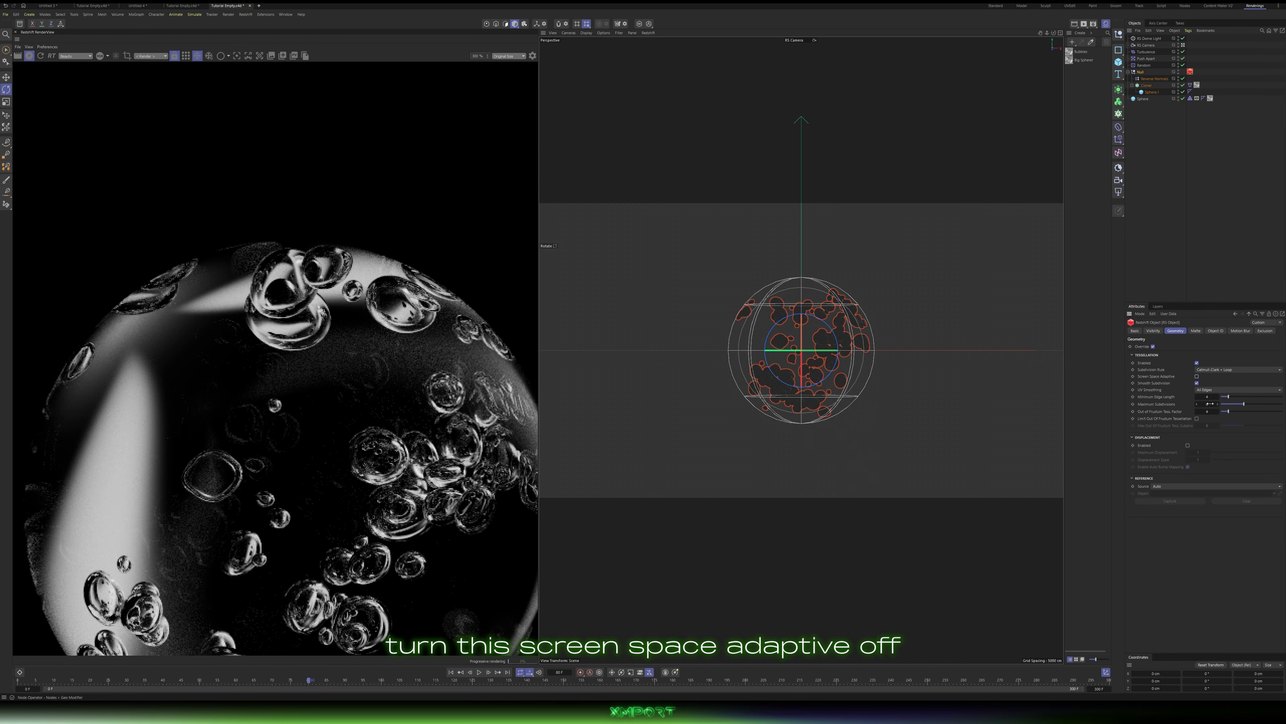
{"action": "type", "text": "1"}
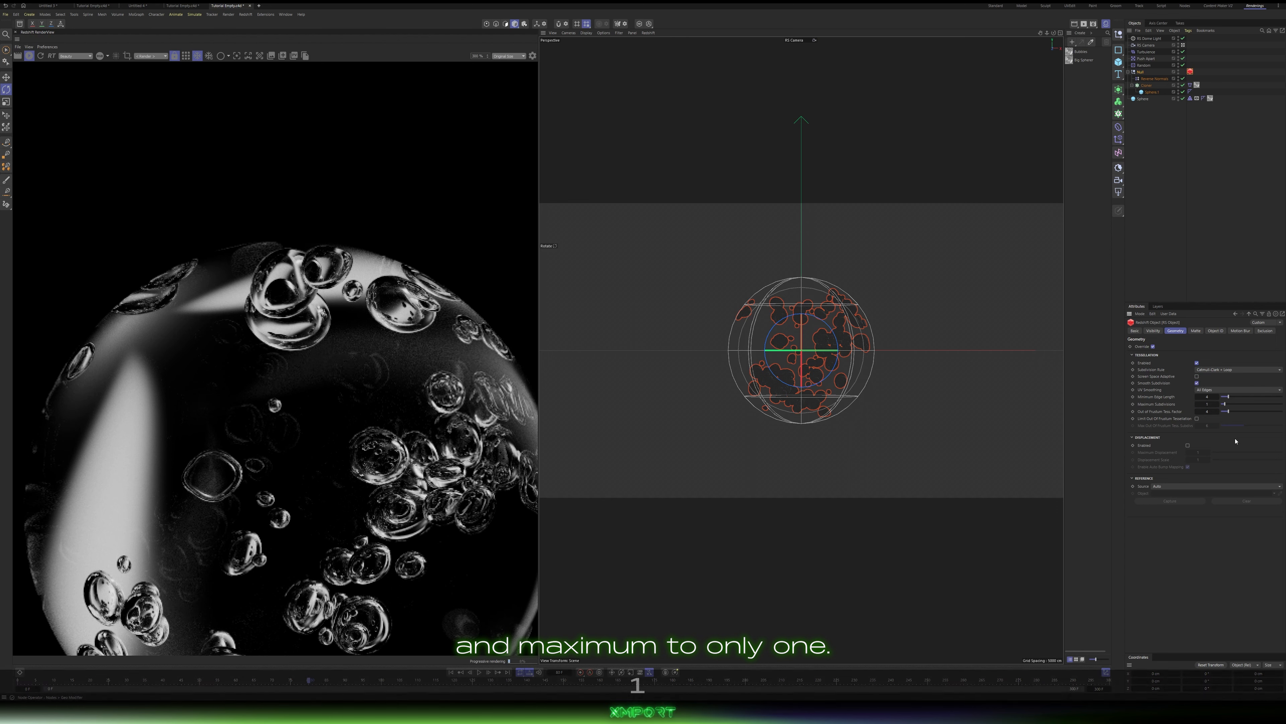
{"action": "scroll", "coordinate": [222, 243], "scroll_direction": "down", "scroll_amount": 3}
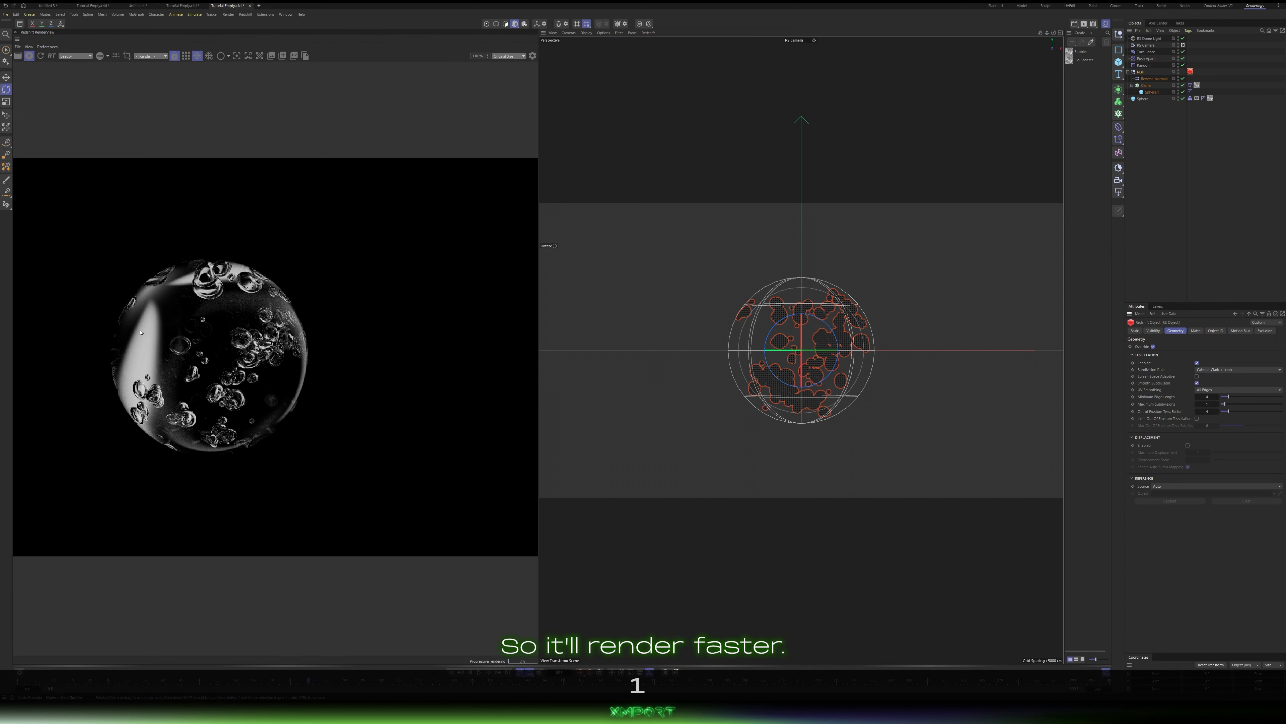
{"action": "scroll", "coordinate": [351, 262], "scroll_direction": "up", "scroll_amount": 1}
{"action": "scroll", "coordinate": [154, 255], "scroll_direction": "up", "scroll_amount": 3}
{"action": "scroll", "coordinate": [289, 228], "scroll_direction": "down", "scroll_amount": 3}
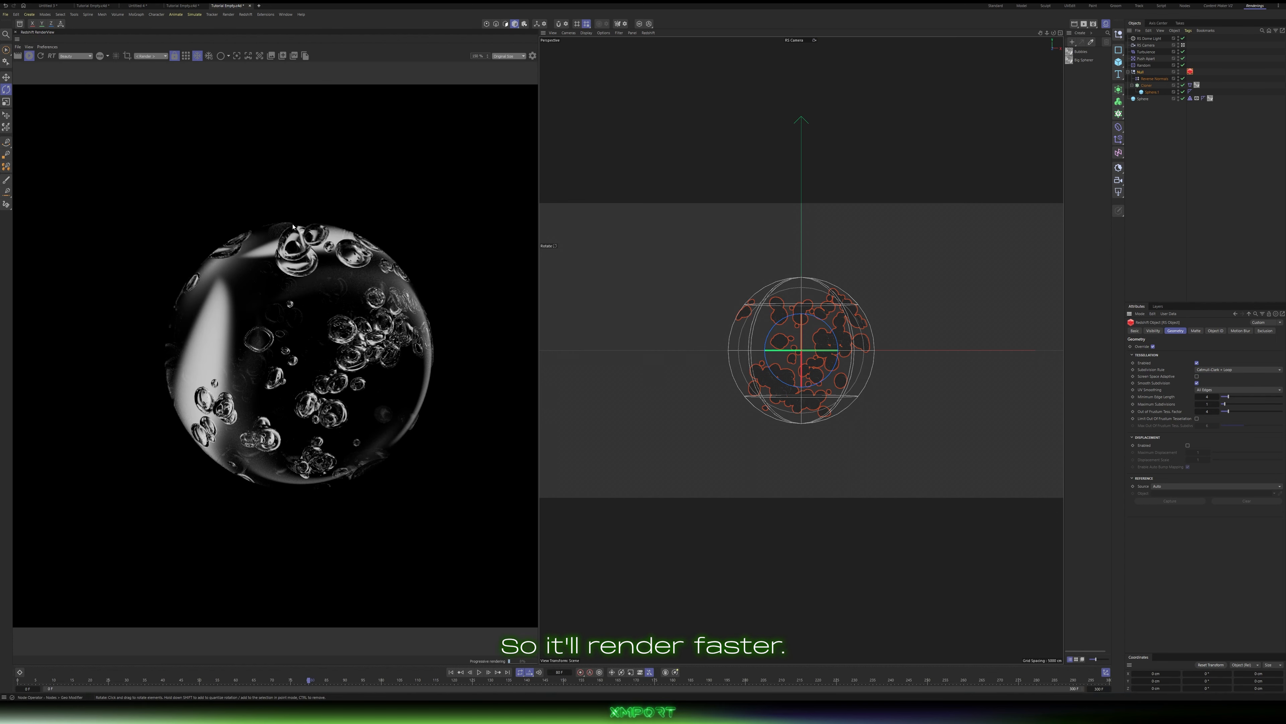
{"action": "left_click", "coordinate": [1180, 121]}
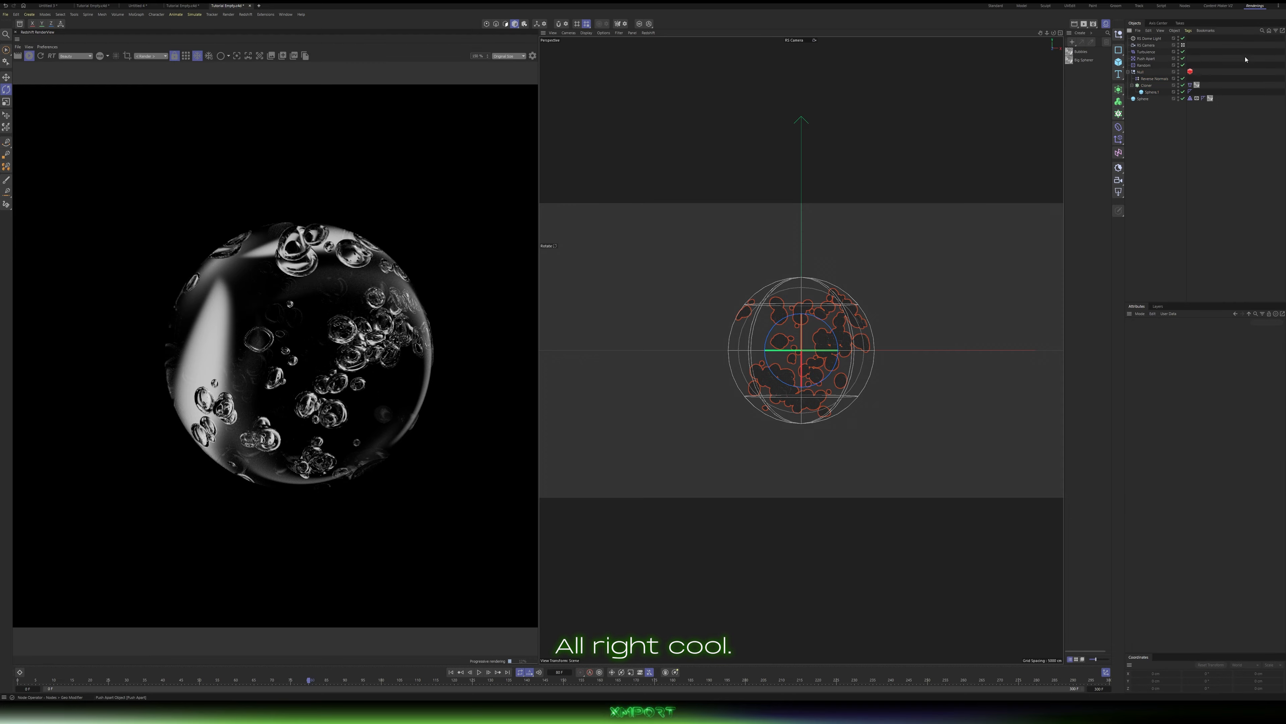
{"action": "left_click", "coordinate": [1119, 62]}
{"action": "left_click", "coordinate": [1158, 88]}
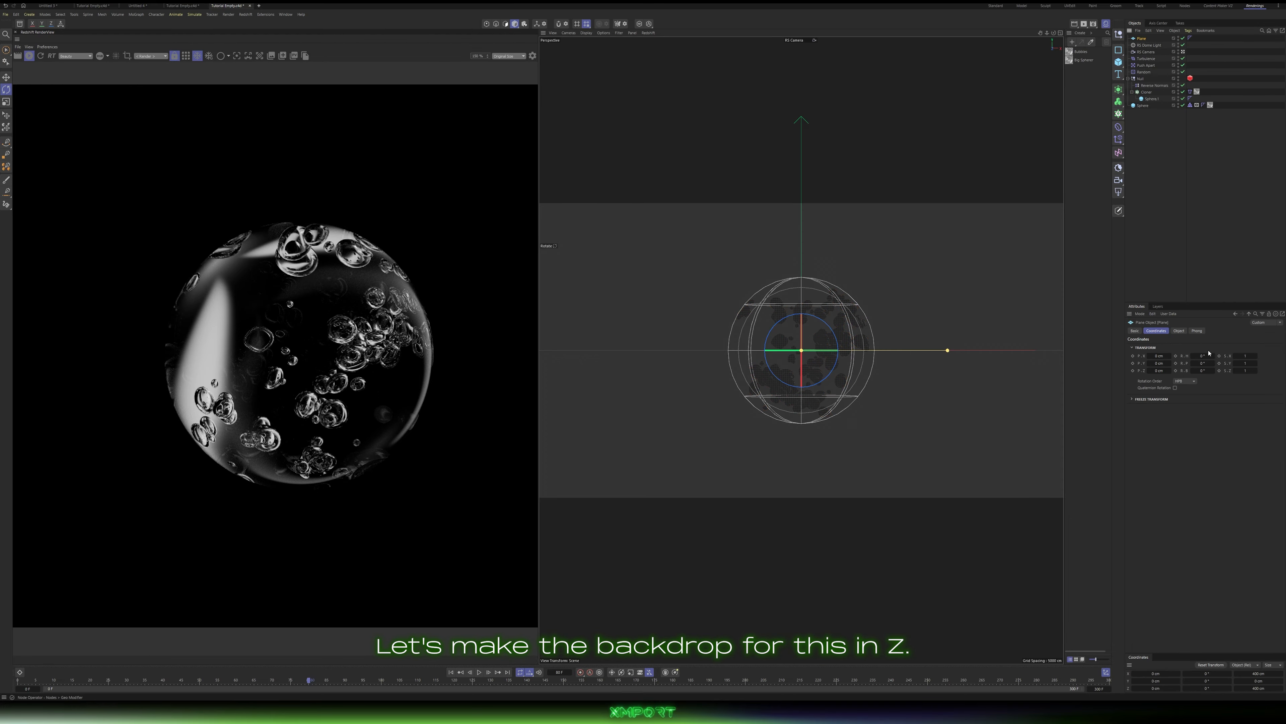
{"action": "left_click", "coordinate": [1181, 331]}
{"action": "left_click", "coordinate": [1253, 376]}
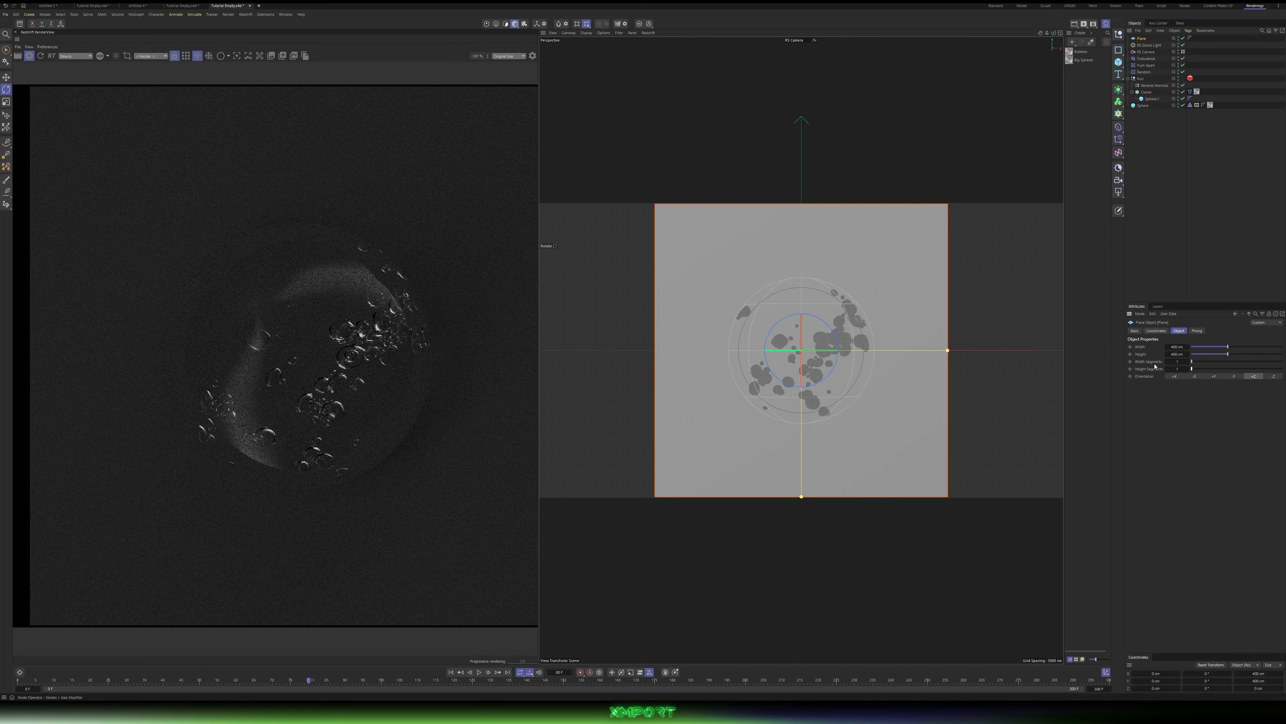
{"action": "left_click", "coordinate": [1155, 330]}
{"action": "left_click_drag", "start_coordinate": [1169, 371], "coordinate": [1183, 258]}
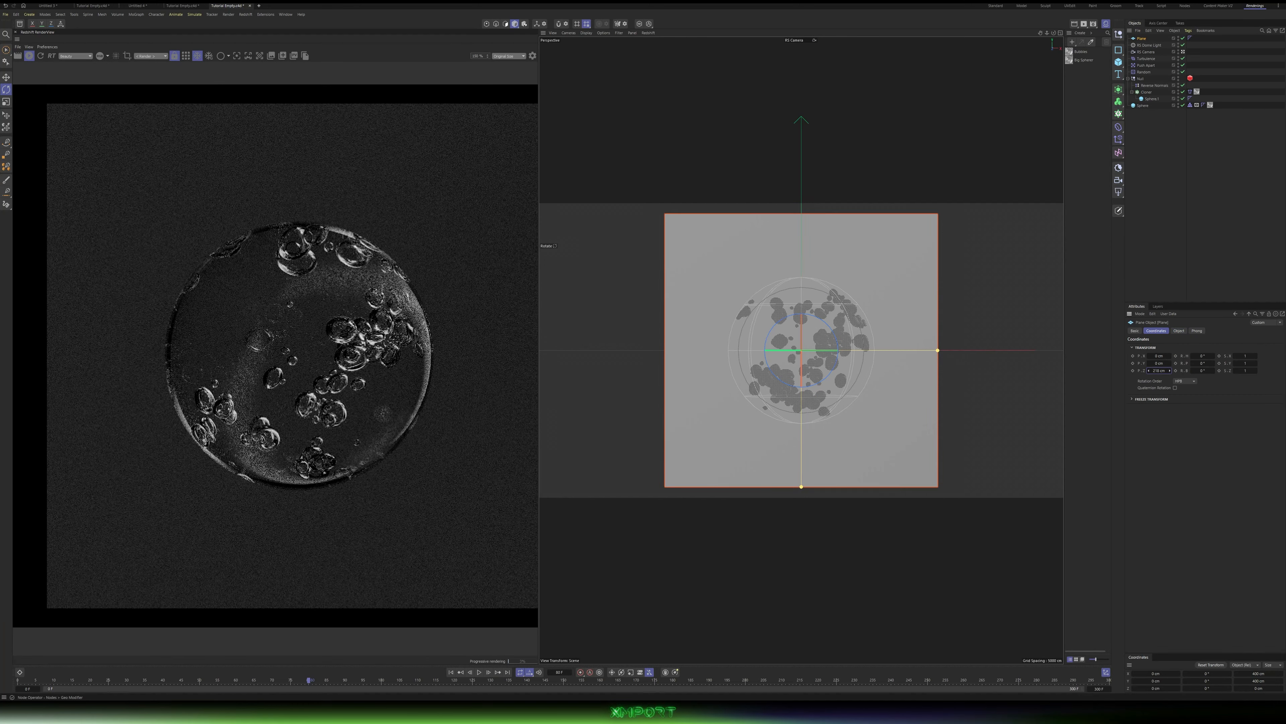
{"action": "left_click", "coordinate": [1186, 199]}
{"action": "left_click", "coordinate": [1141, 39]}
{"action": "key", "text": "Delete"}
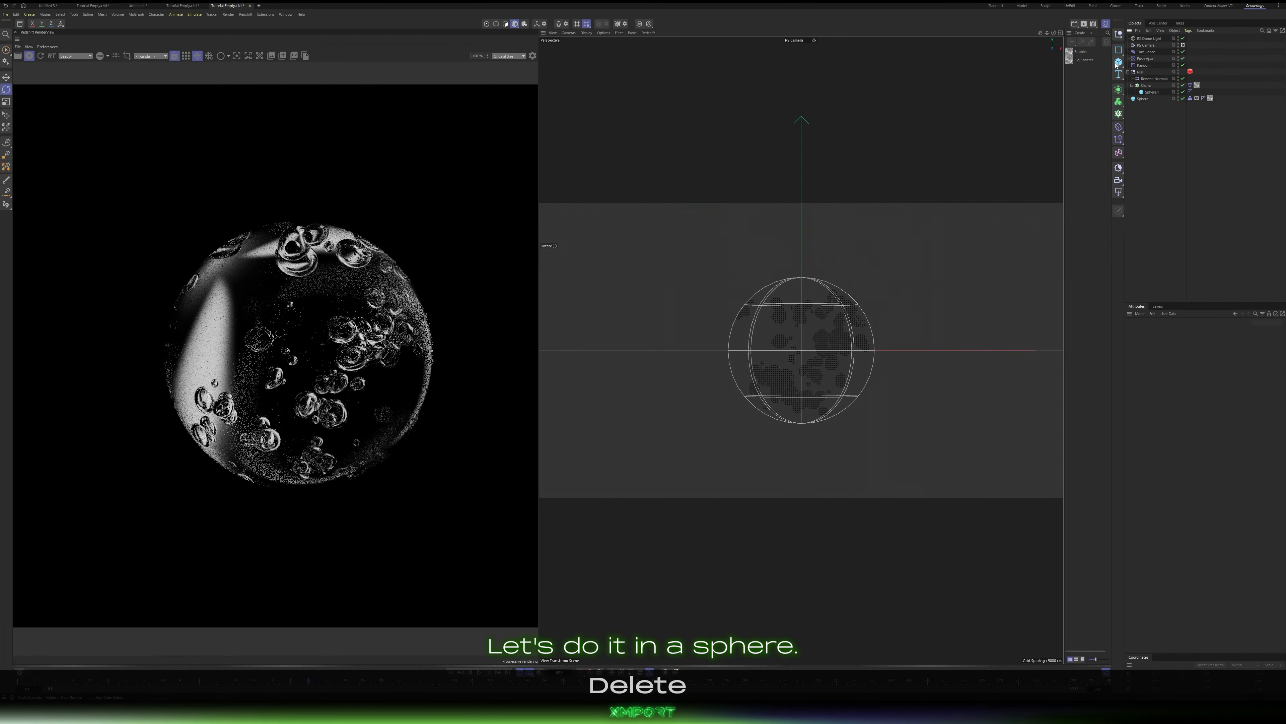
Step: Add a new sphere for the backdrop and set its type to Hemisphere
{"action": "left_click", "coordinate": [1119, 62]}
{"action": "left_click", "coordinate": [1186, 96]}
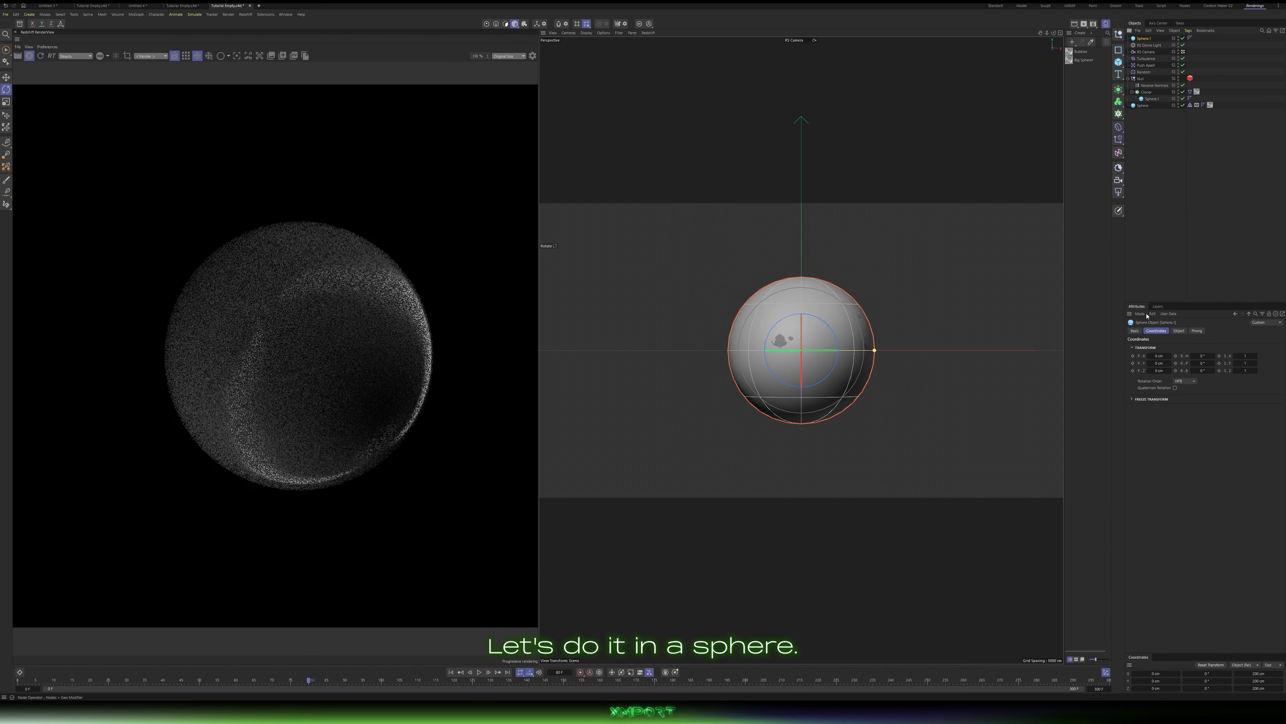
{"action": "left_click", "coordinate": [1177, 361]}
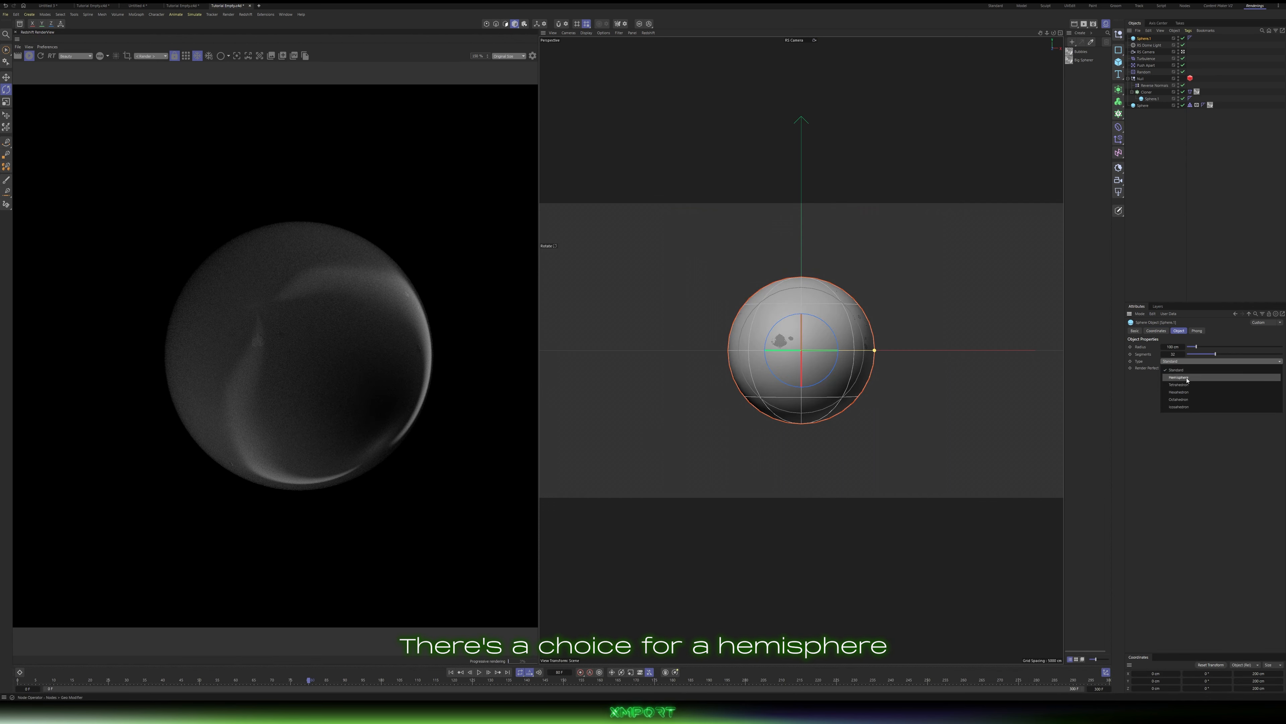
{"action": "left_click", "coordinate": [1187, 378]}
Step: Set the hemisphere's pitch rotation to -90° and enlarge its radius until it fills the whole background behind the glass sphere
{"action": "left_click", "coordinate": [1156, 330]}
{"action": "left_click_drag", "start_coordinate": [1202, 363], "coordinate": [1155, 362]}
{"action": "left_click", "coordinate": [1203, 364]}
{"action": "type", "text": "-90"}
{"action": "key", "text": "Return"}
{"action": "left_click", "coordinate": [1179, 330]}
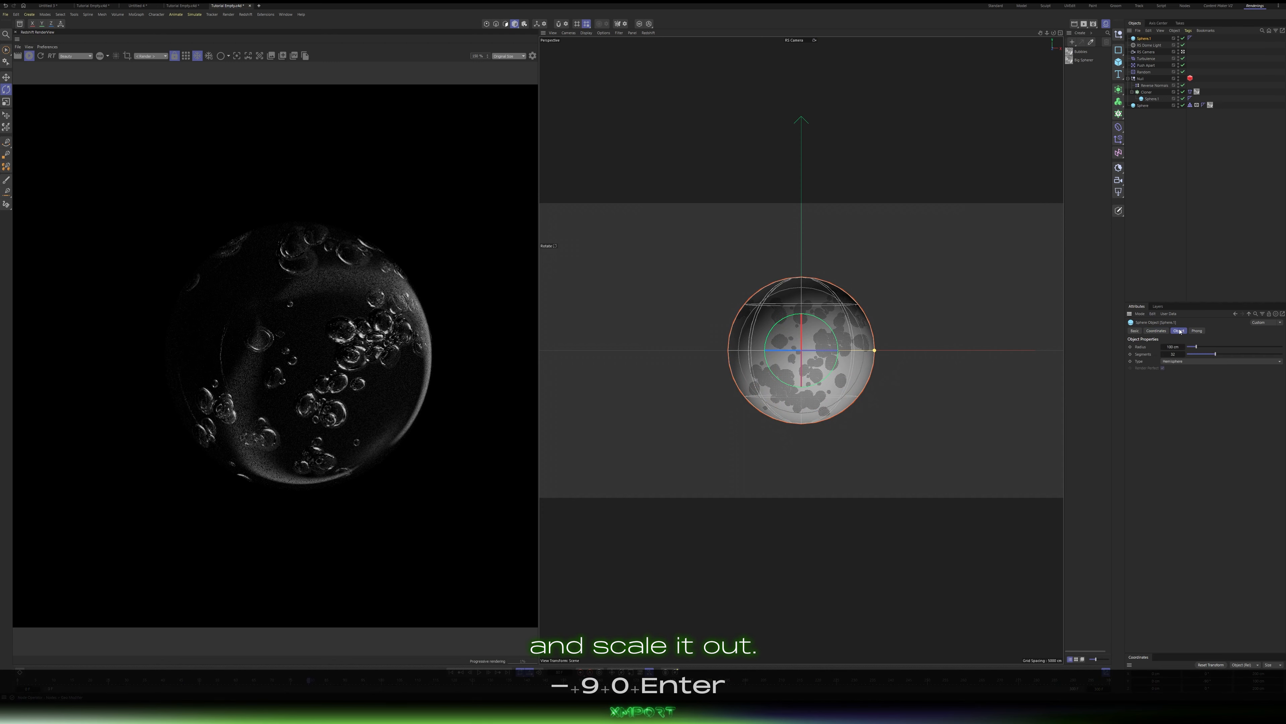
{"action": "left_click_drag", "start_coordinate": [1173, 346], "coordinate": [1236, 346]}
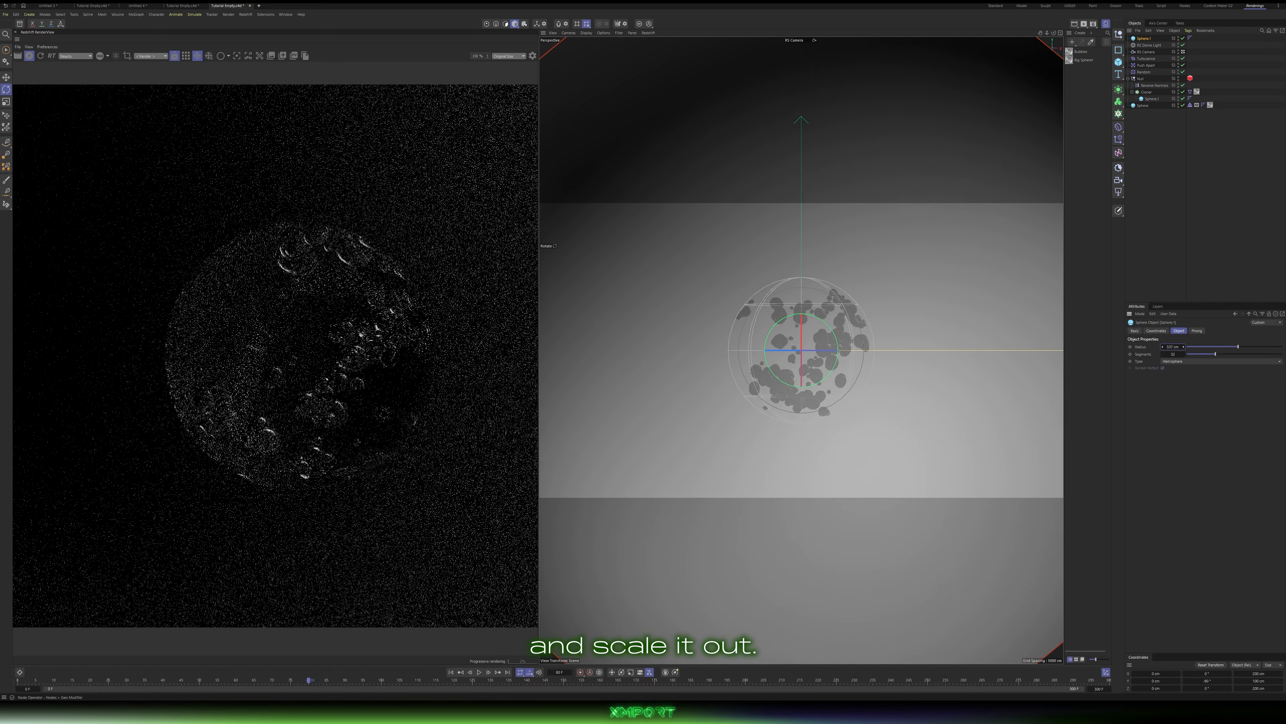
{"action": "scroll", "coordinate": [242, 228], "scroll_direction": "down", "scroll_amount": 2}
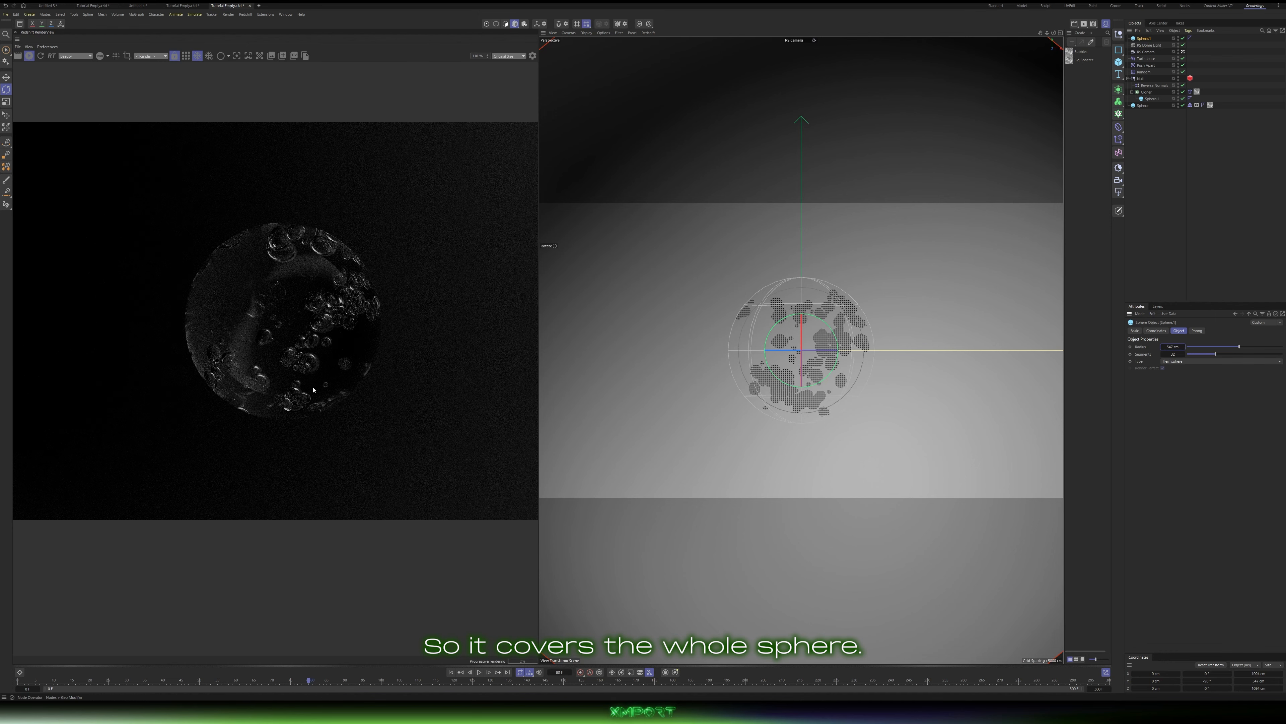
{"action": "scroll", "coordinate": [314, 389], "scroll_direction": "down", "scroll_amount": 2}
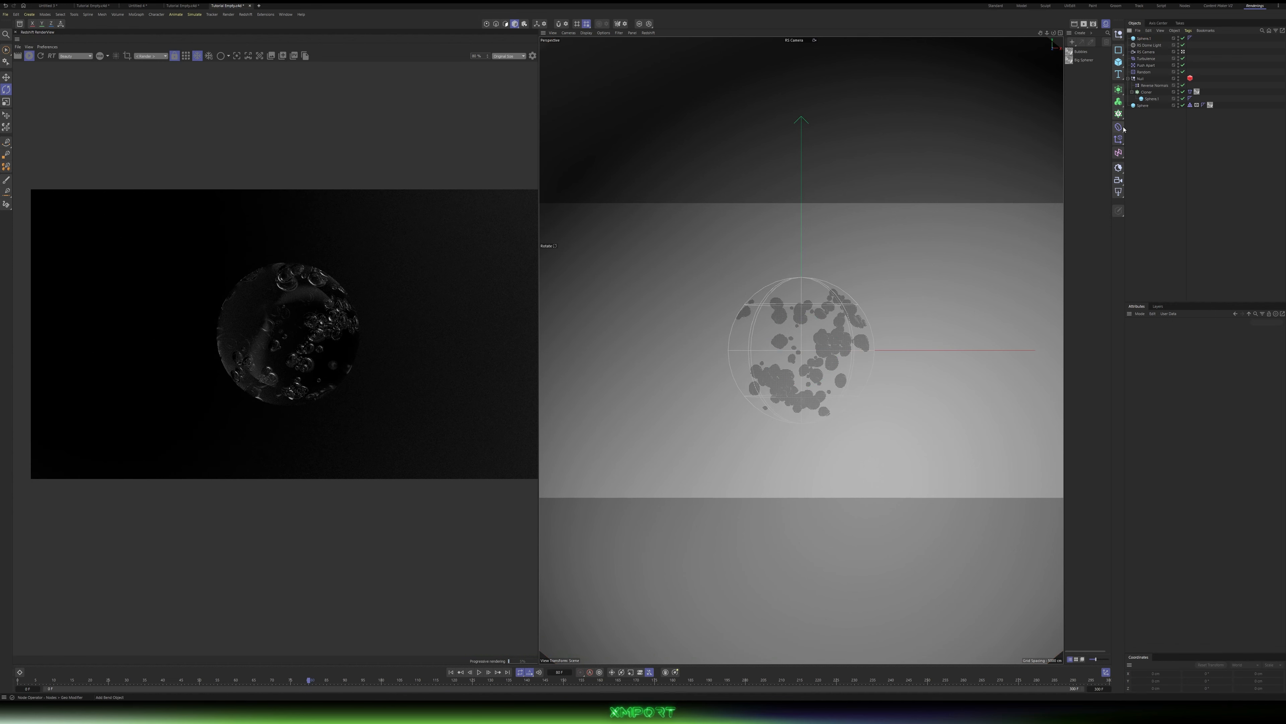
Step: Add a Redshift area light and load the Simple Gradient 2 image from the 011 Bitmap folder as its texture
{"action": "left_click", "coordinate": [1119, 192]}
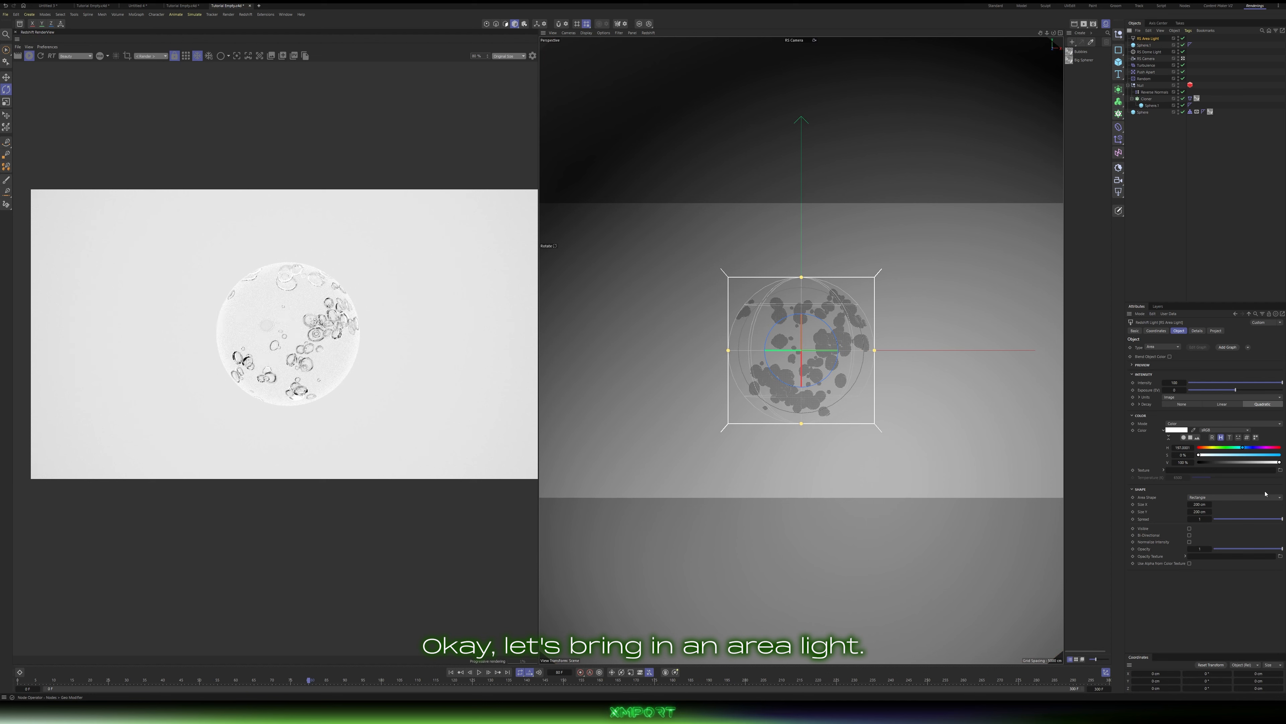
{"action": "left_click", "coordinate": [1279, 469]}
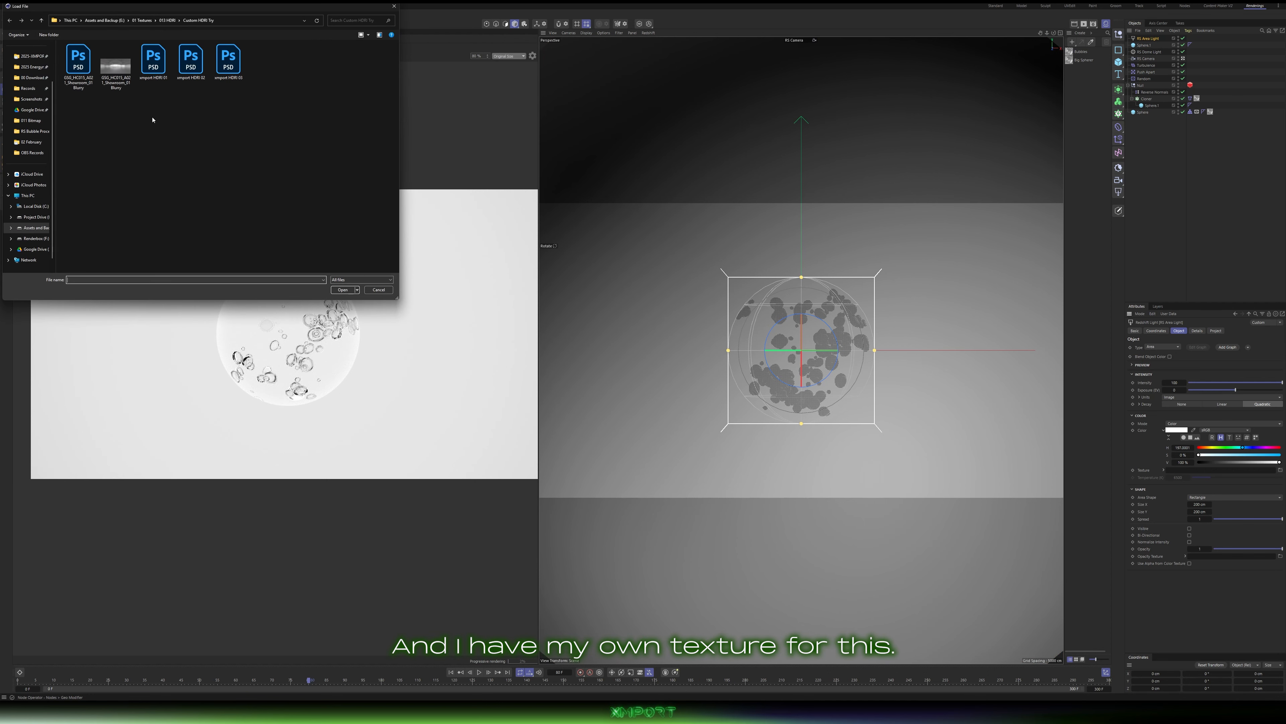
{"action": "left_click", "coordinate": [167, 21]}
{"action": "left_click", "coordinate": [142, 21]}
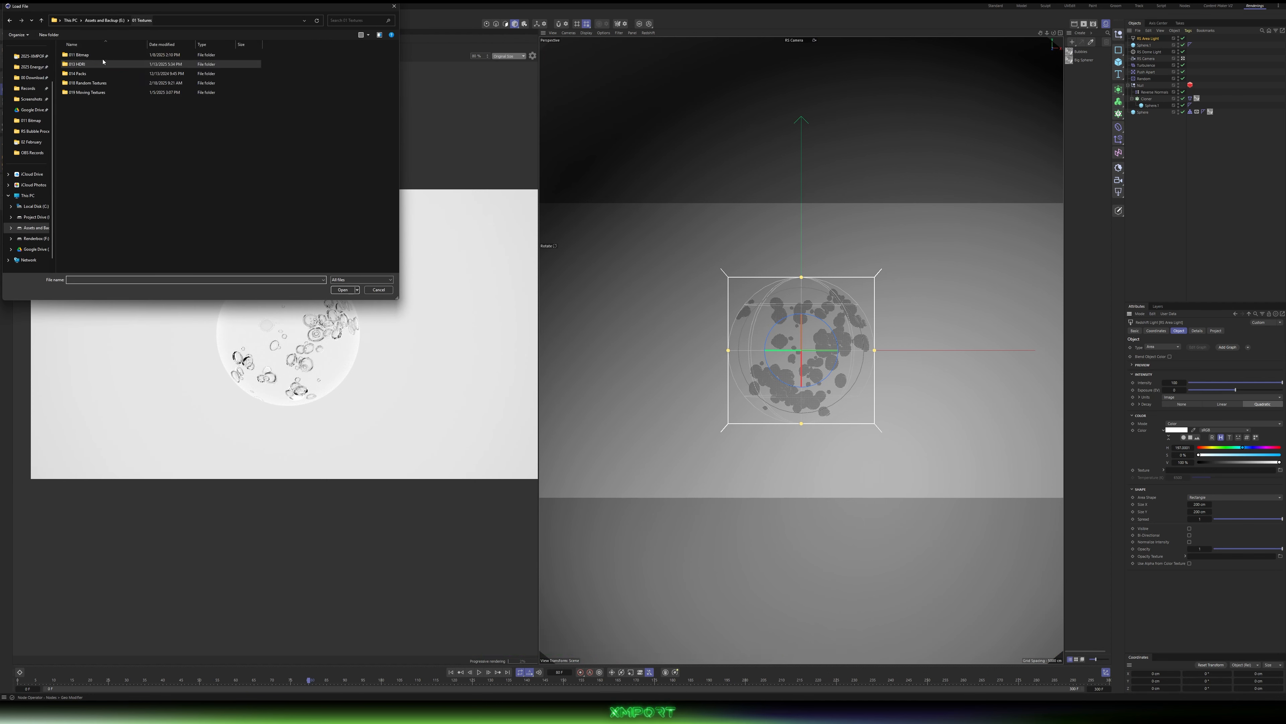
{"action": "double_click", "coordinate": [99, 55]}
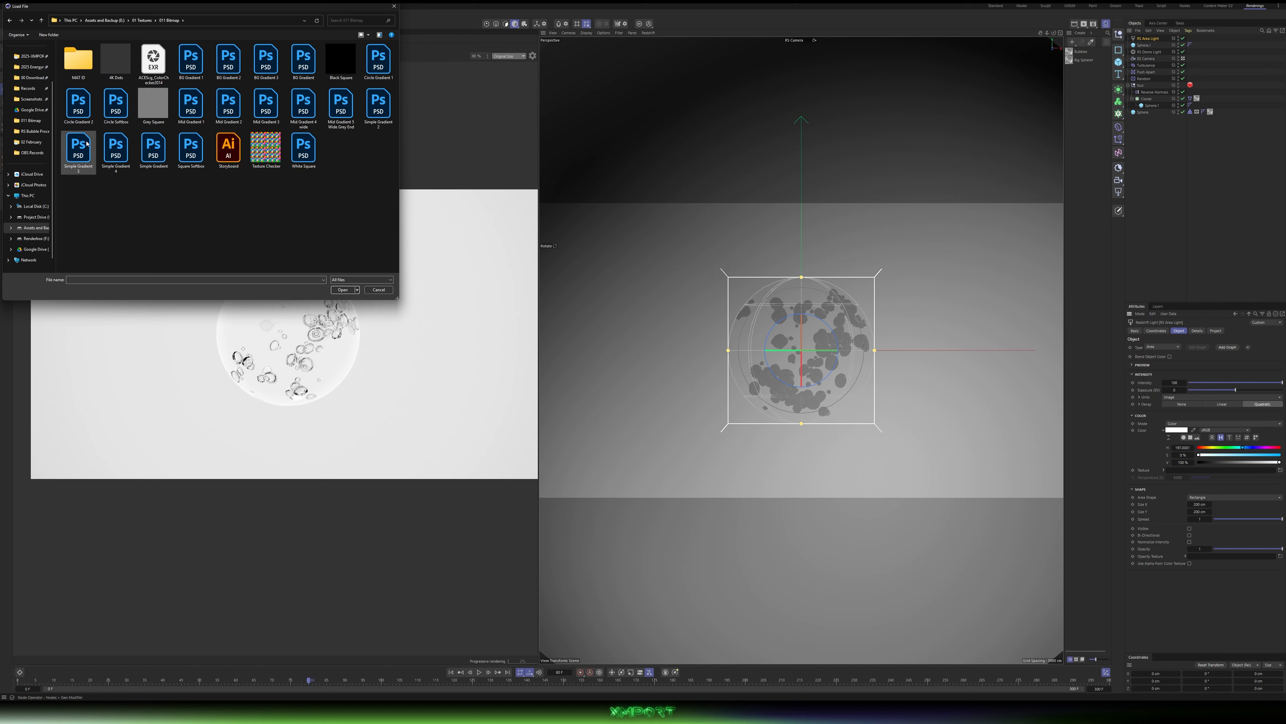
{"action": "double_click", "coordinate": [378, 104]}
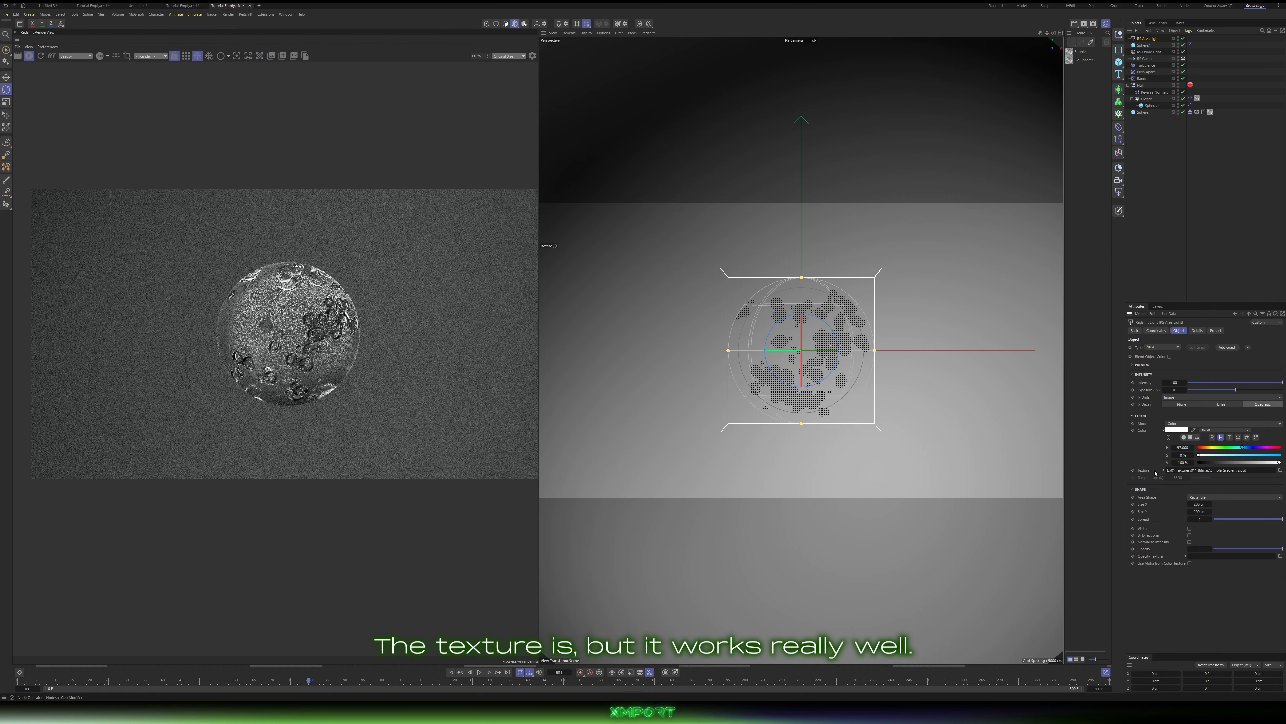
{"action": "left_click", "coordinate": [1163, 470]}
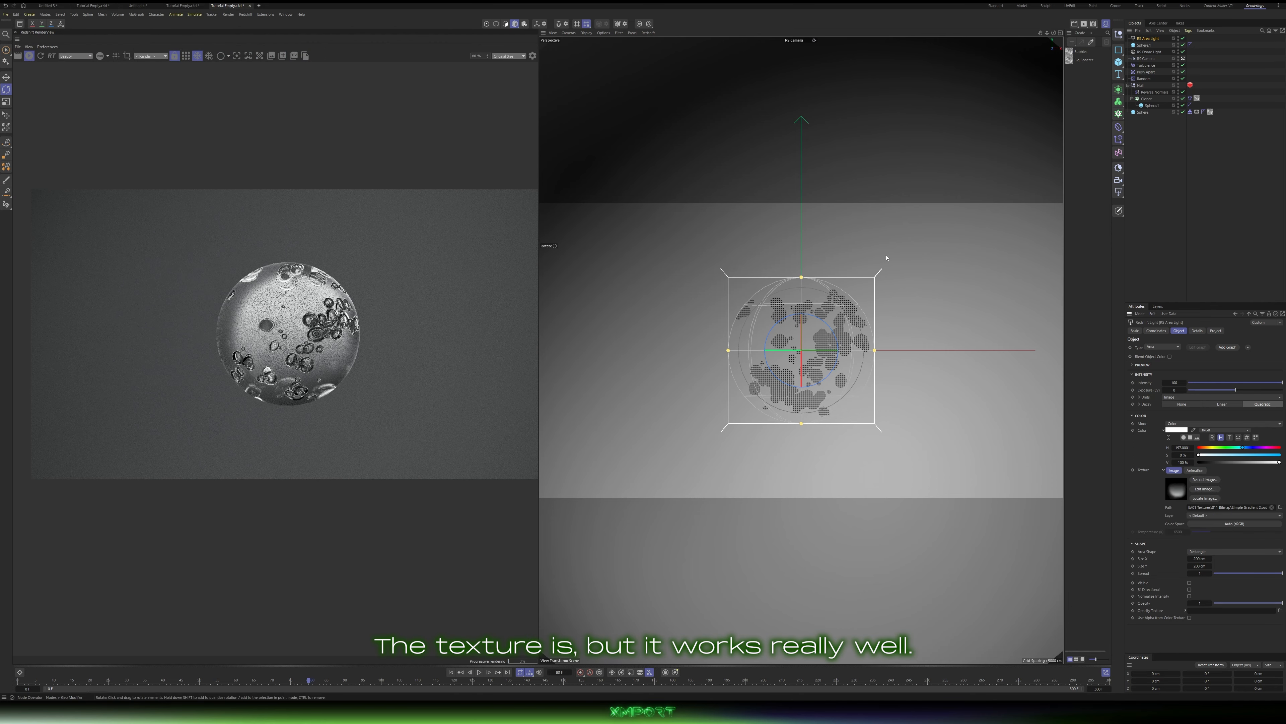
Step: Lock the render view to the RS Camera, then move the area light above and behind the sphere in the side view and tilt it
{"action": "left_click", "coordinate": [1143, 46]}
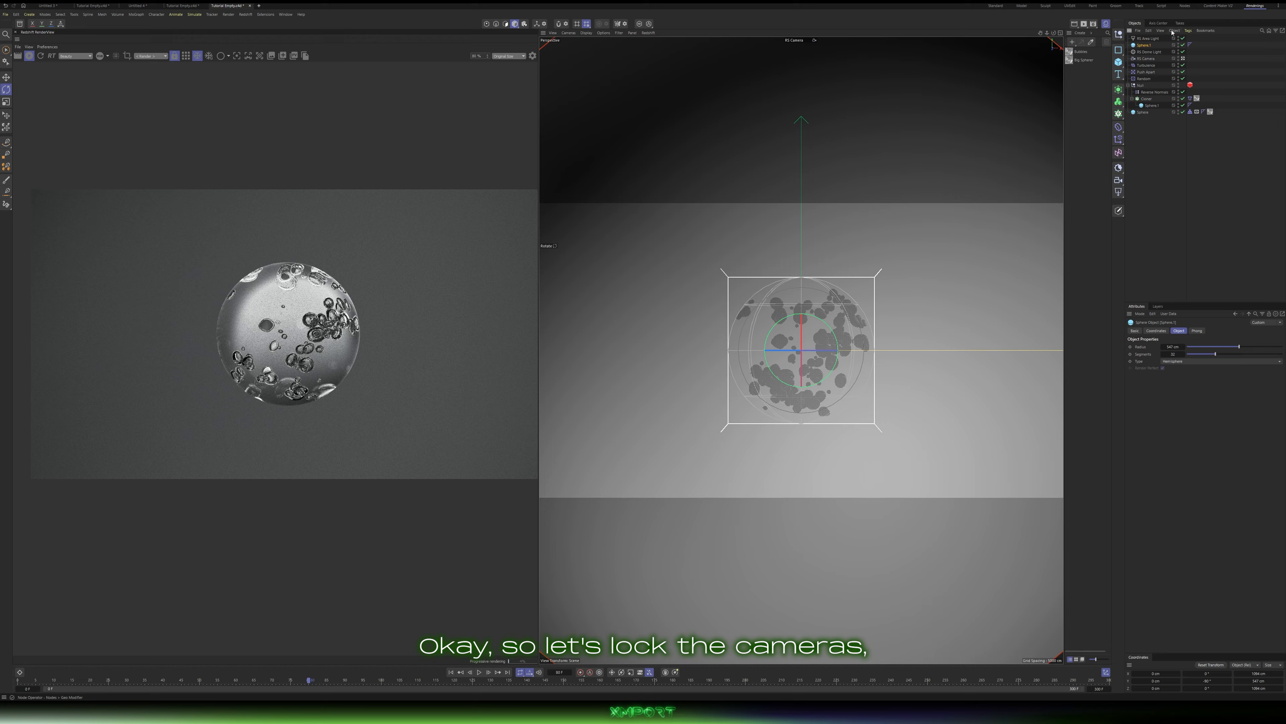
{"action": "left_click", "coordinate": [1133, 38]}
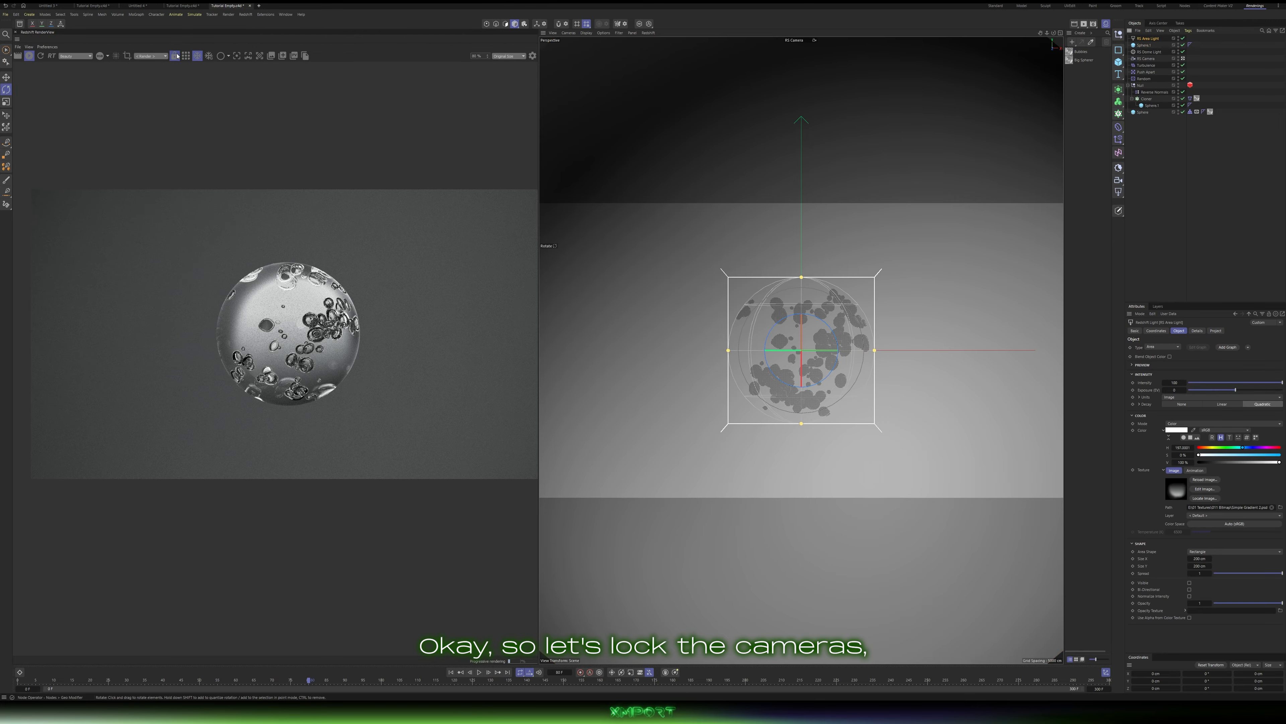
{"action": "key", "text": "F3"}
{"action": "key", "text": "e"}
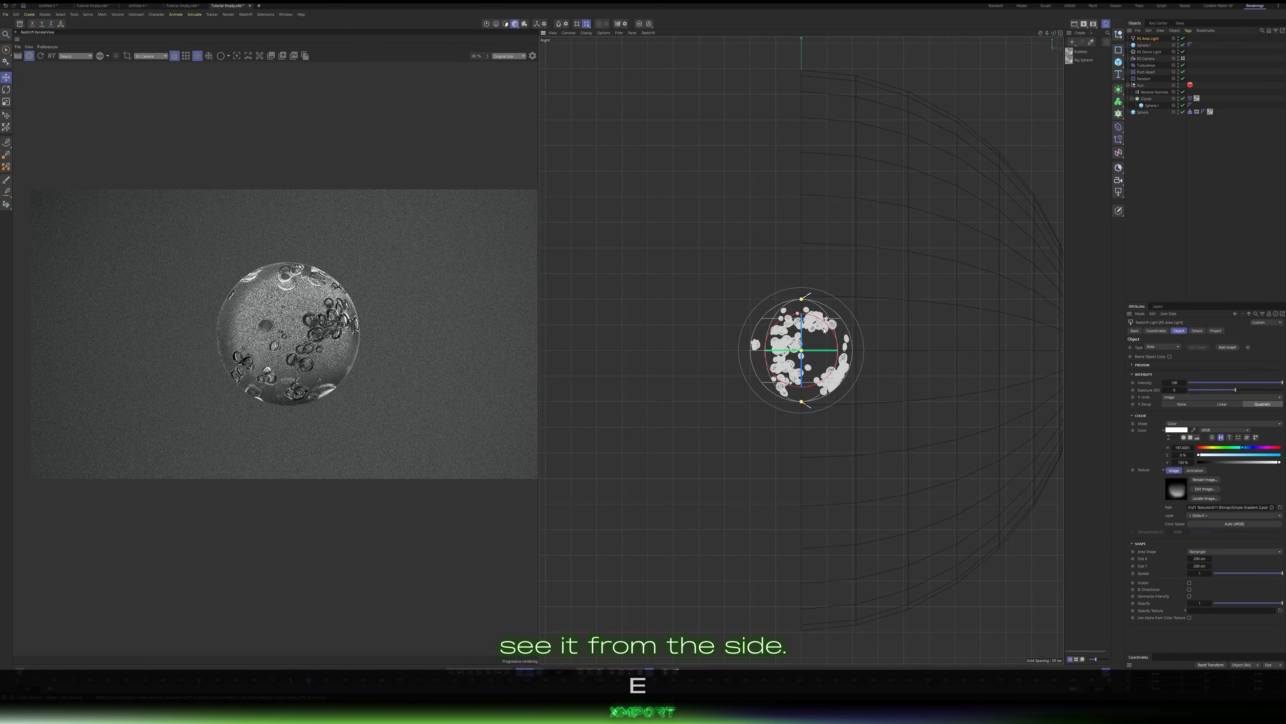
{"action": "left_click_drag", "start_coordinate": [834, 322], "coordinate": [940, 172]}
{"action": "key", "text": "r"}
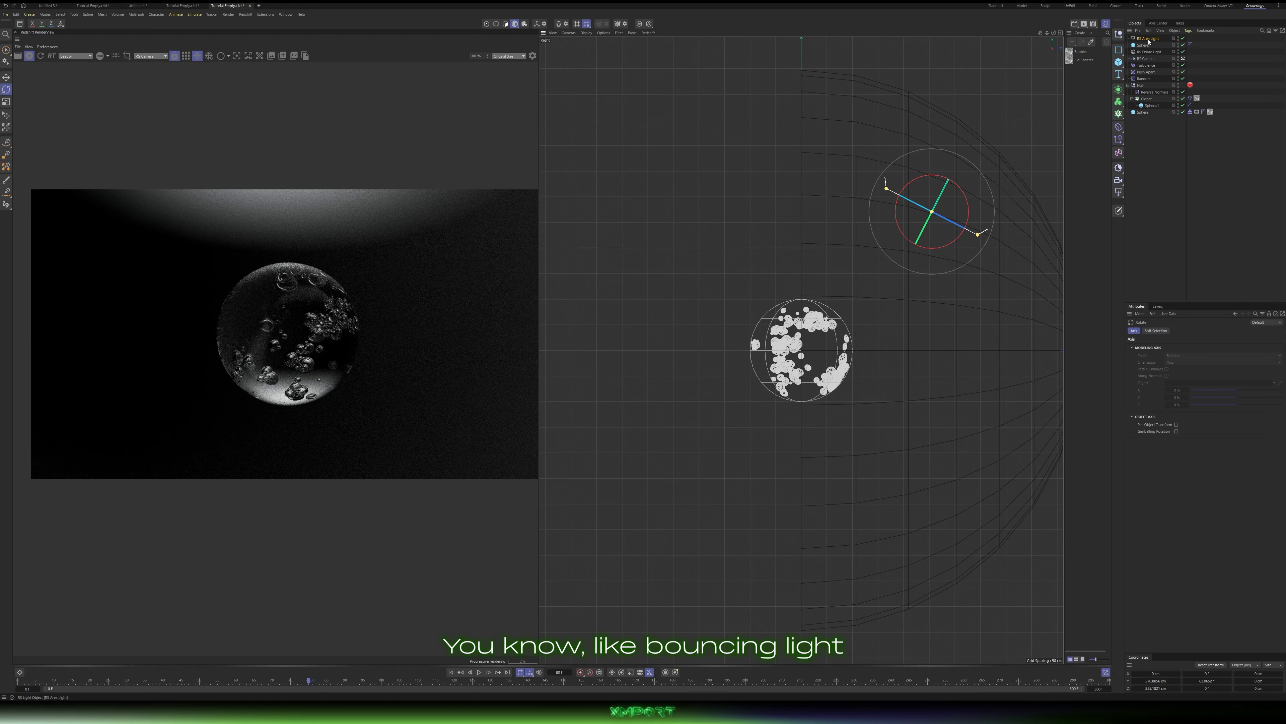
Step: Raise the area light's exposure and shift the light horizontally closer to the glass sphere
{"action": "left_click", "coordinate": [1148, 39]}
{"action": "left_click_drag", "start_coordinate": [1237, 394], "coordinate": [1247, 394]}
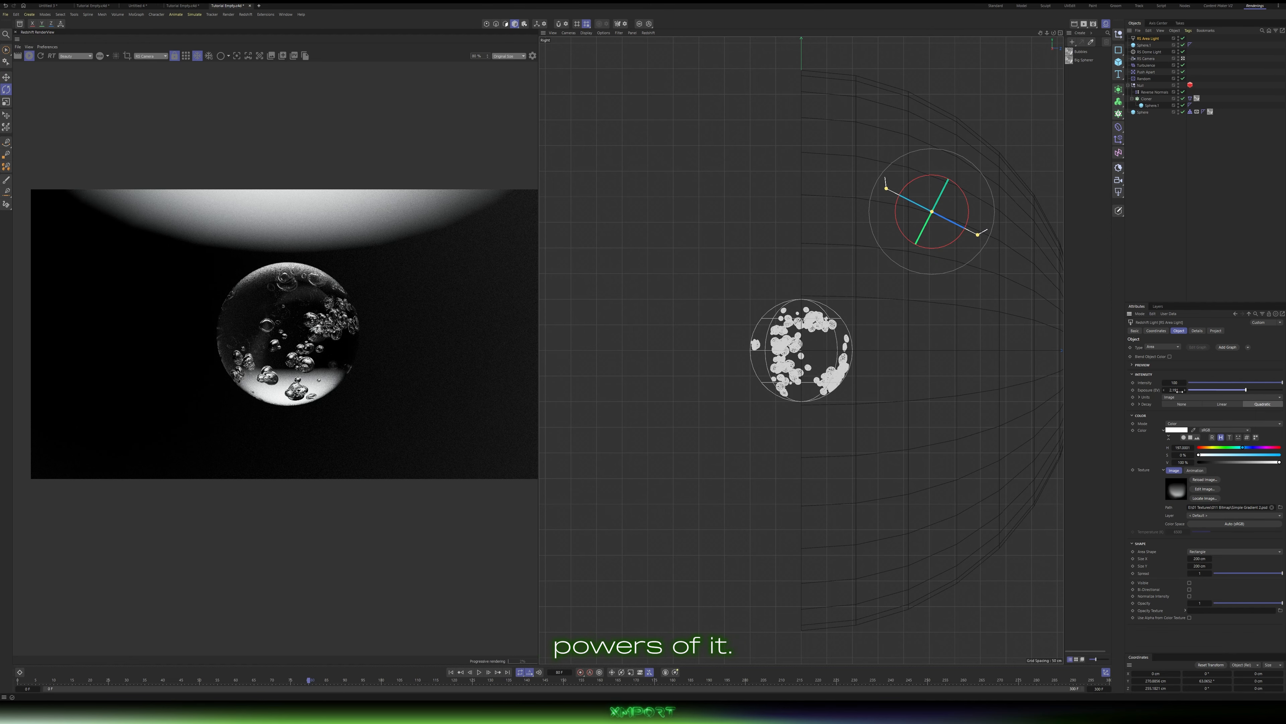
{"action": "key", "text": "e"}
{"action": "left_click_drag", "start_coordinate": [917, 168], "coordinate": [871, 167]}
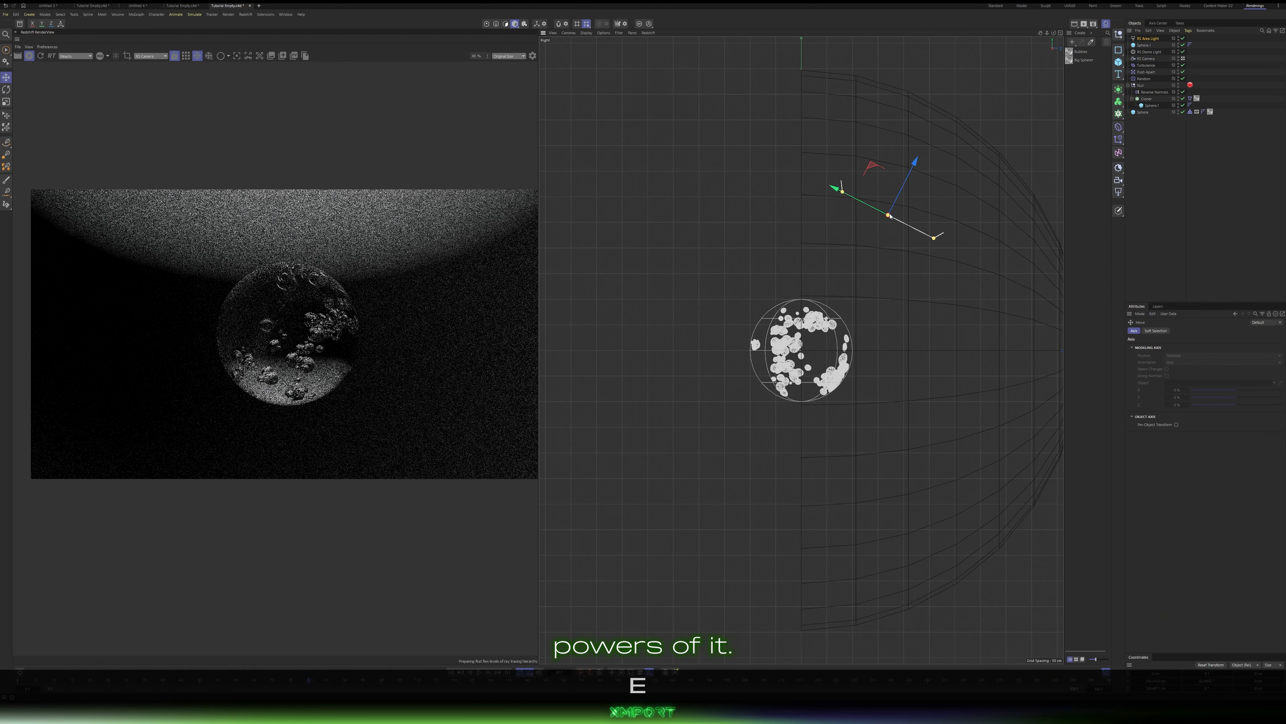
Step: Enlarge the area light to about 325 cm in both directions and change its area shape to Disc
{"action": "left_click", "coordinate": [1146, 38]}
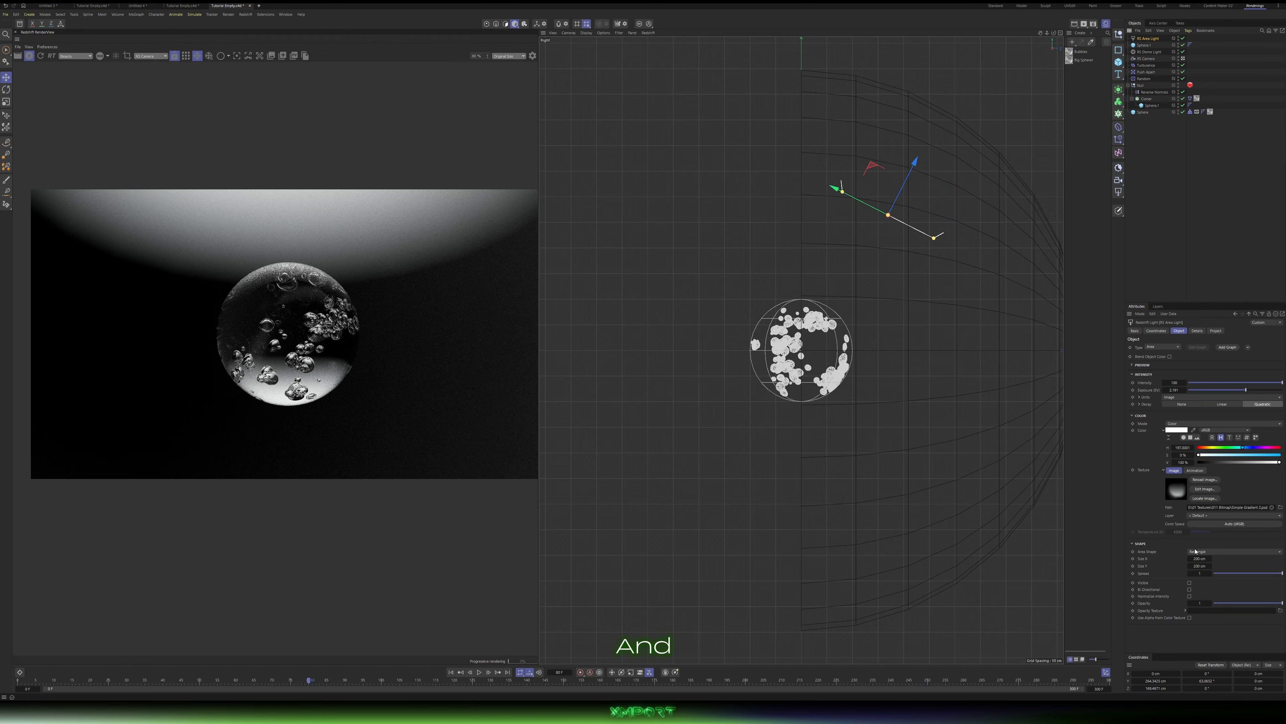
{"action": "left_click_drag", "start_coordinate": [1200, 559], "coordinate": [1246, 566]}
{"action": "left_click", "coordinate": [1220, 551]}
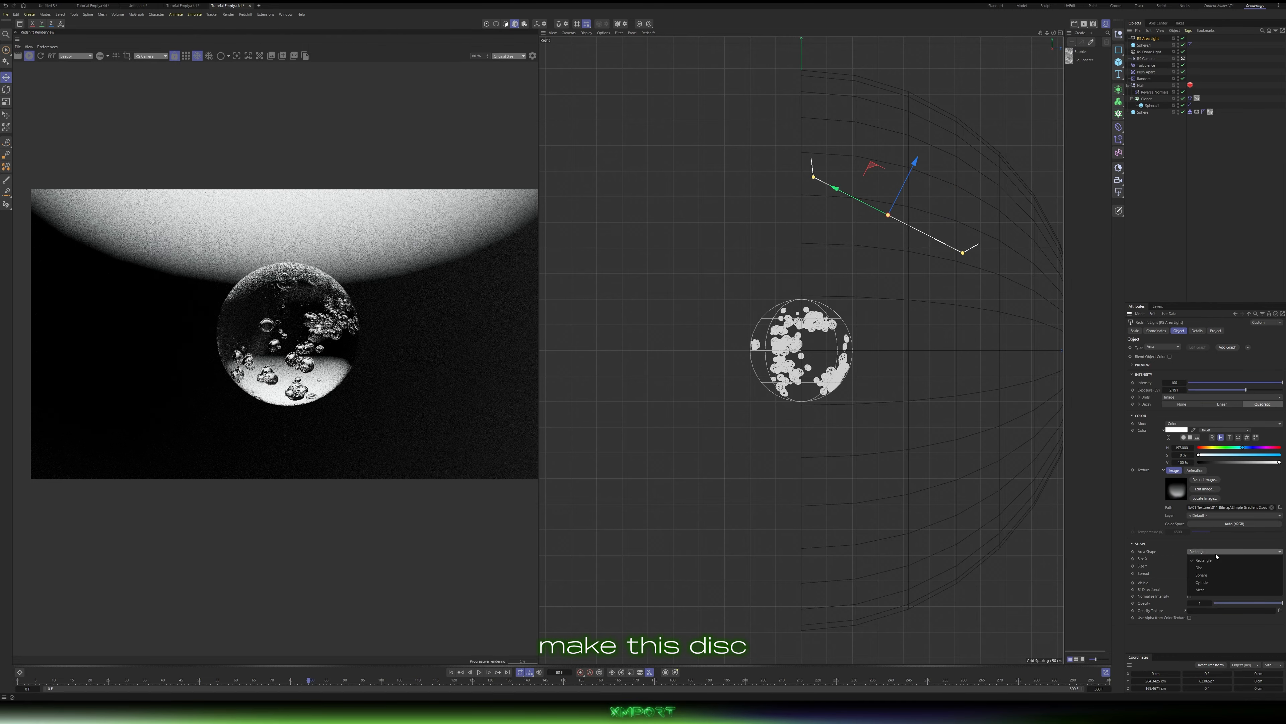
{"action": "left_click", "coordinate": [1218, 568]}
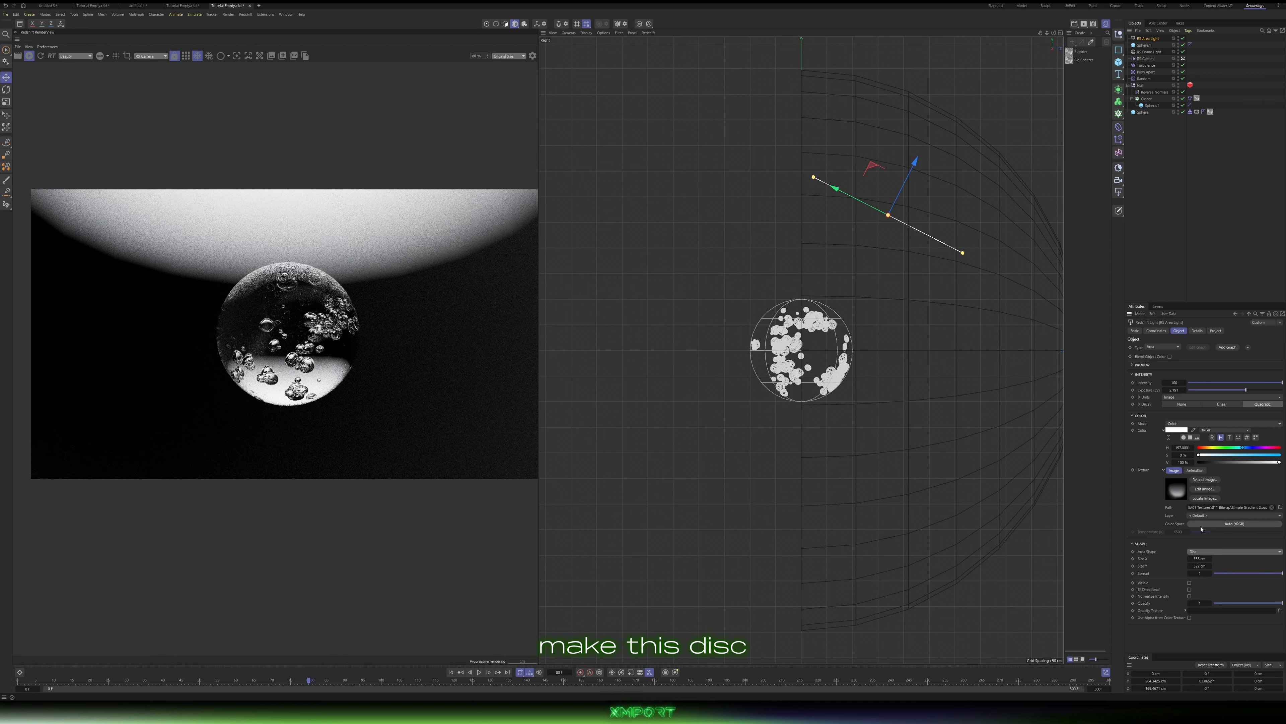
Step: Rotate the disc light to a steeper tilt facing the backdrop and set the Move tool to world axes
{"action": "key", "text": "r"}
{"action": "left_click_drag", "start_coordinate": [918, 198], "coordinate": [923, 212]}
{"action": "key", "text": "e"}
{"action": "key", "text": "w"}
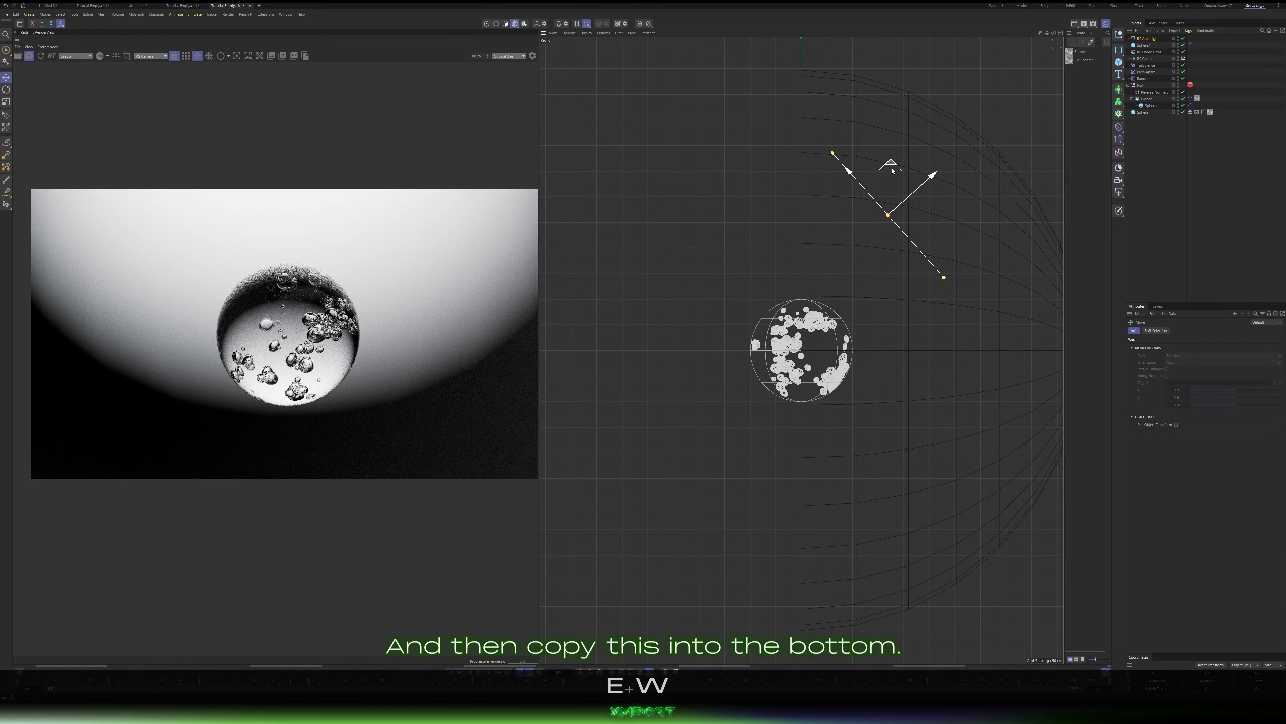
Step: Duplicate the disc light below the glass sphere in the side view and rotate the copy to mirror the upper light
{"action": "left_click_drag", "start_coordinate": [924, 184], "coordinate": [965, 526], "text": "ctrl"}
{"action": "key", "text": "r"}
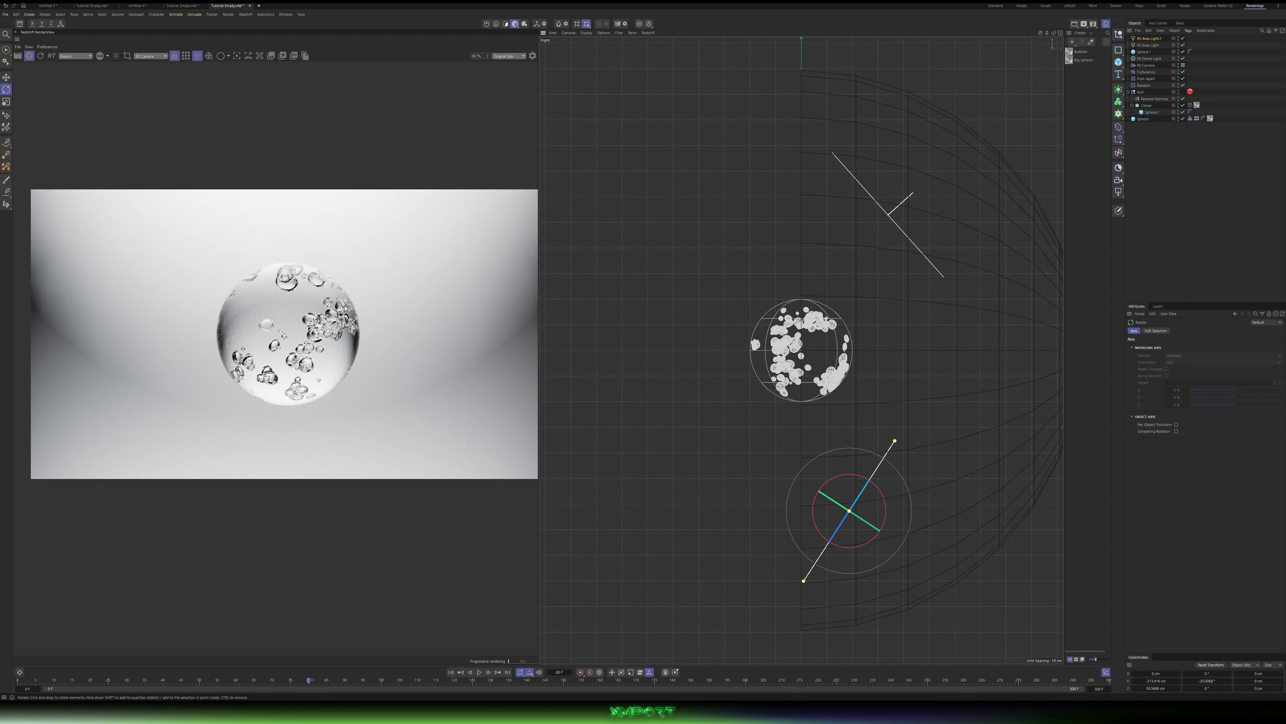
{"action": "left_click", "coordinate": [1167, 127]}
Step: Rotate the RS Dome Light freely in the perspective view to change the reflections on the glass sphere, then deselect it
{"action": "left_click", "coordinate": [1149, 59]}
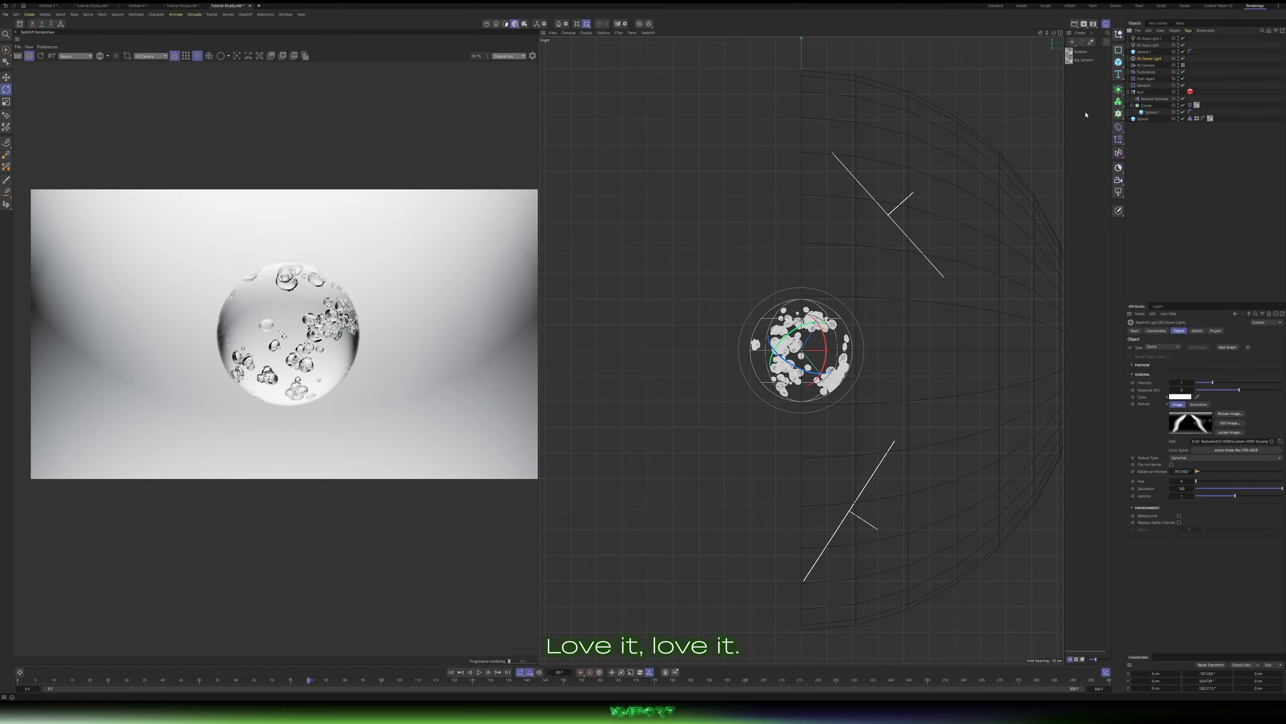
{"action": "key", "text": "r"}
{"action": "key", "text": "F1"}
{"action": "left_click_drag", "start_coordinate": [836, 334], "coordinate": [736, 414]}
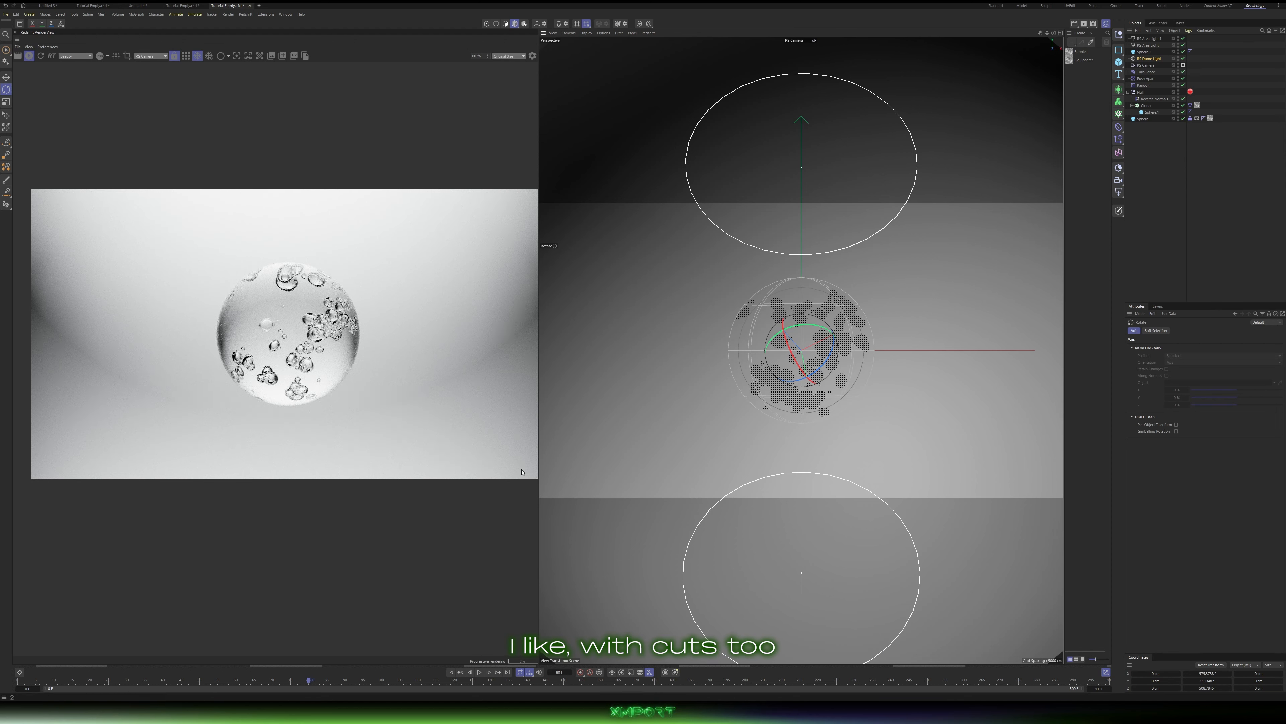
{"action": "left_click", "coordinate": [1257, 203]}
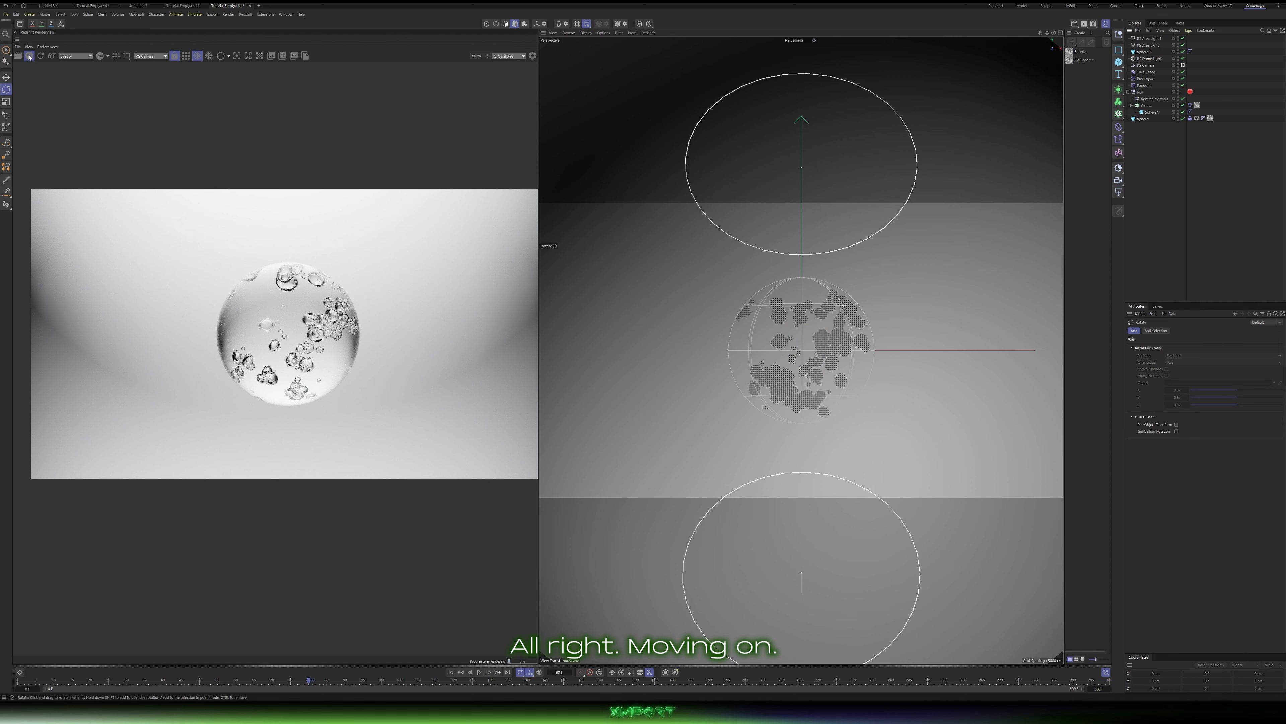
Step: Examine the glass sphere and its bubbles closely in the render, then stop the live rendering
{"action": "scroll", "coordinate": [251, 296], "scroll_direction": "up", "scroll_amount": 5}
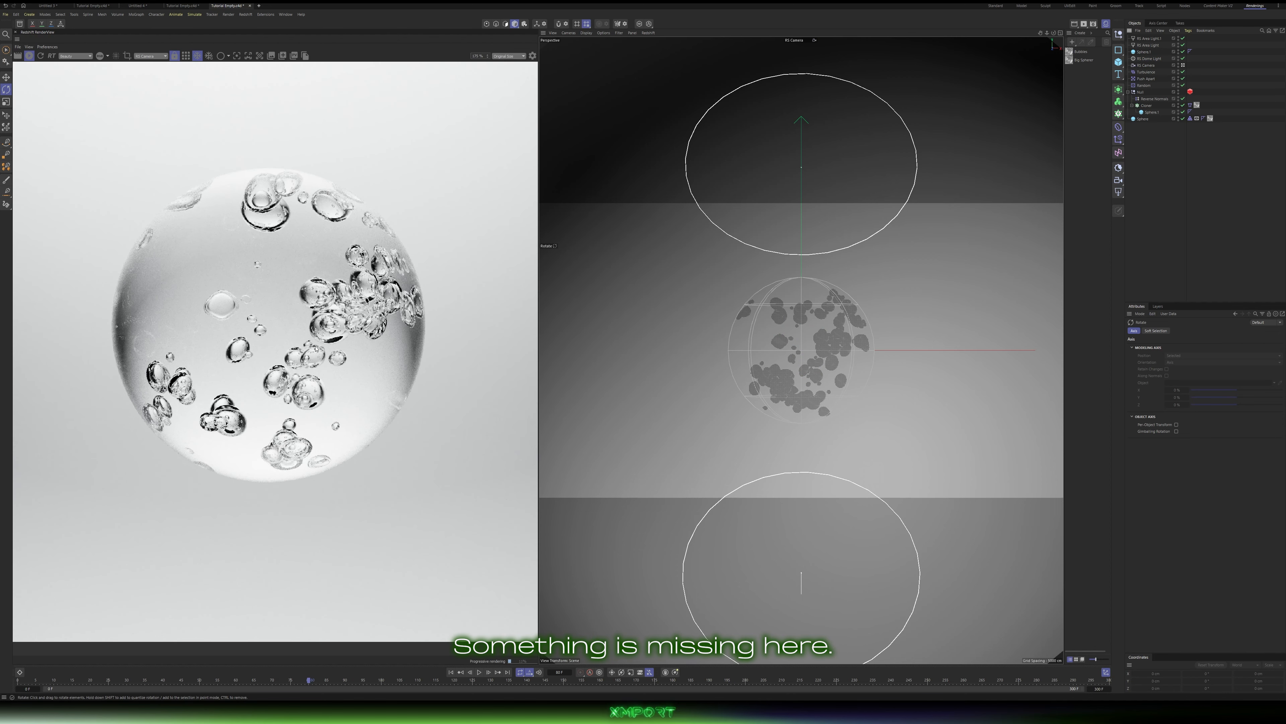
{"action": "scroll", "coordinate": [298, 350], "scroll_direction": "down", "scroll_amount": 5}
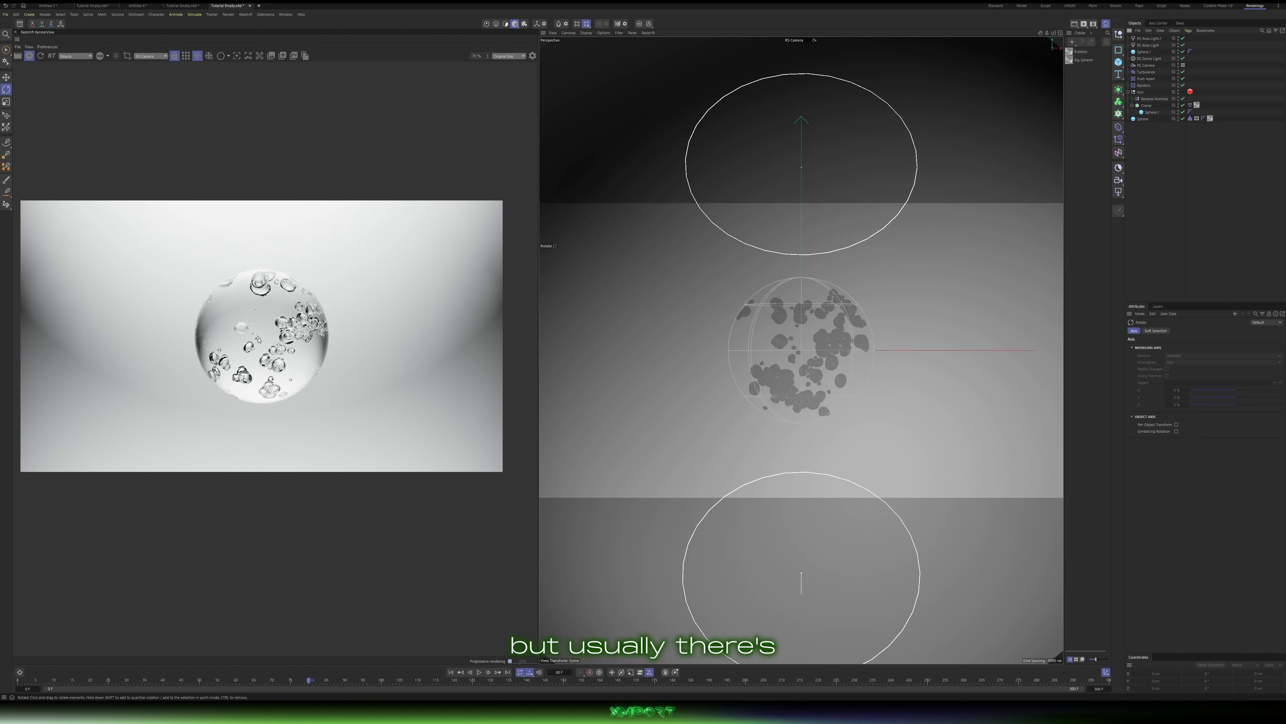
{"action": "left_click", "coordinate": [28, 57]}
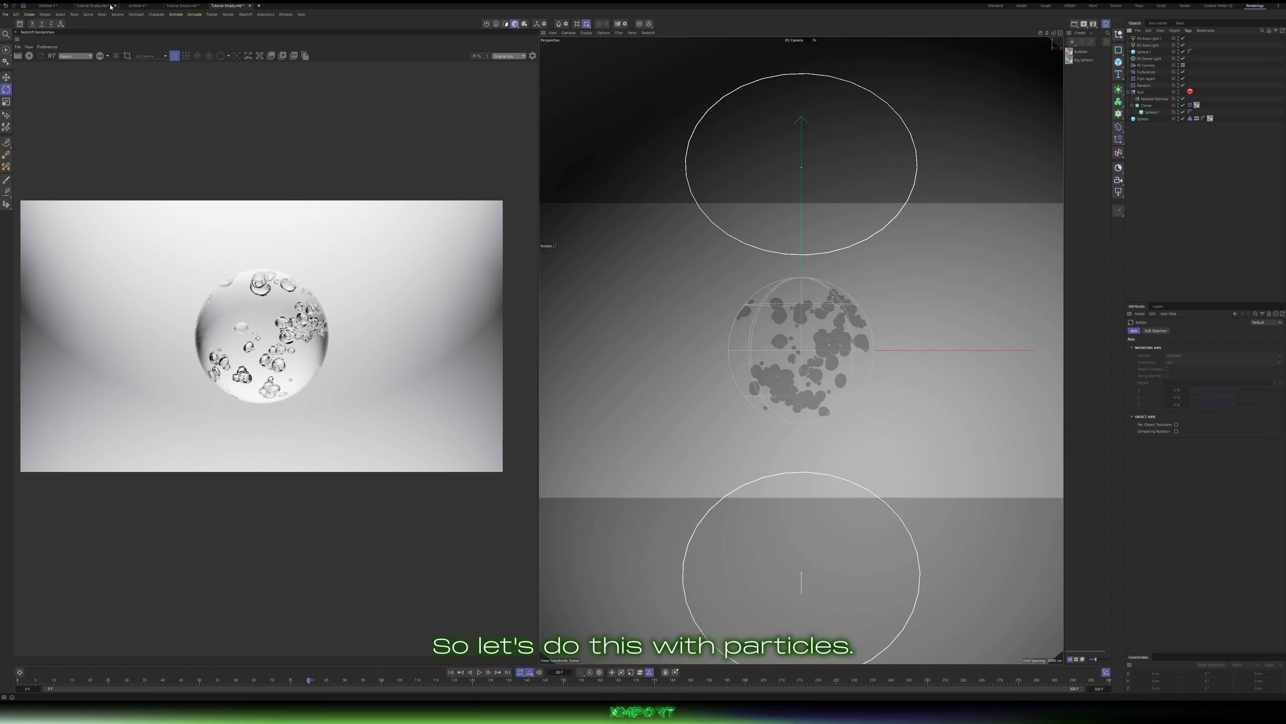
Step: Add a Basic Emitter with a Sphere shape and scale it up to about 178 cm inside the glass sphere
{"action": "left_click", "coordinate": [195, 14]}
{"action": "mouse_move", "coordinate": [205, 97]}
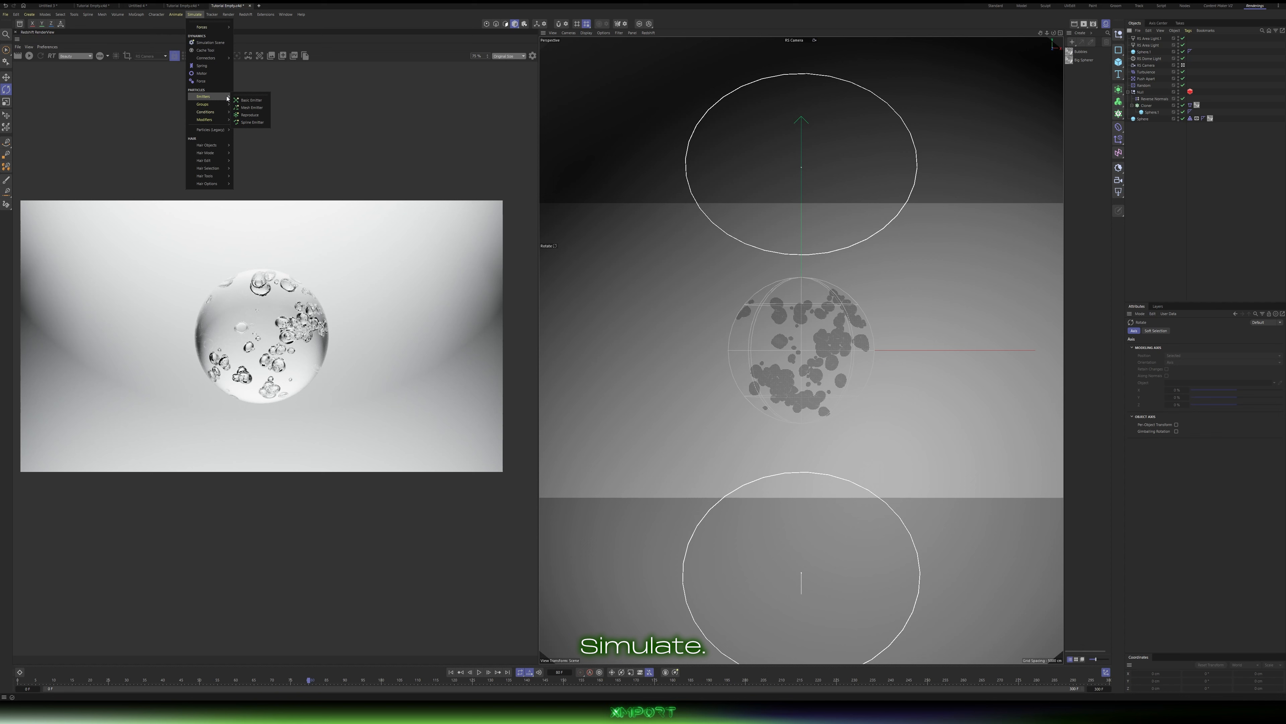
{"action": "left_click", "coordinate": [251, 100]}
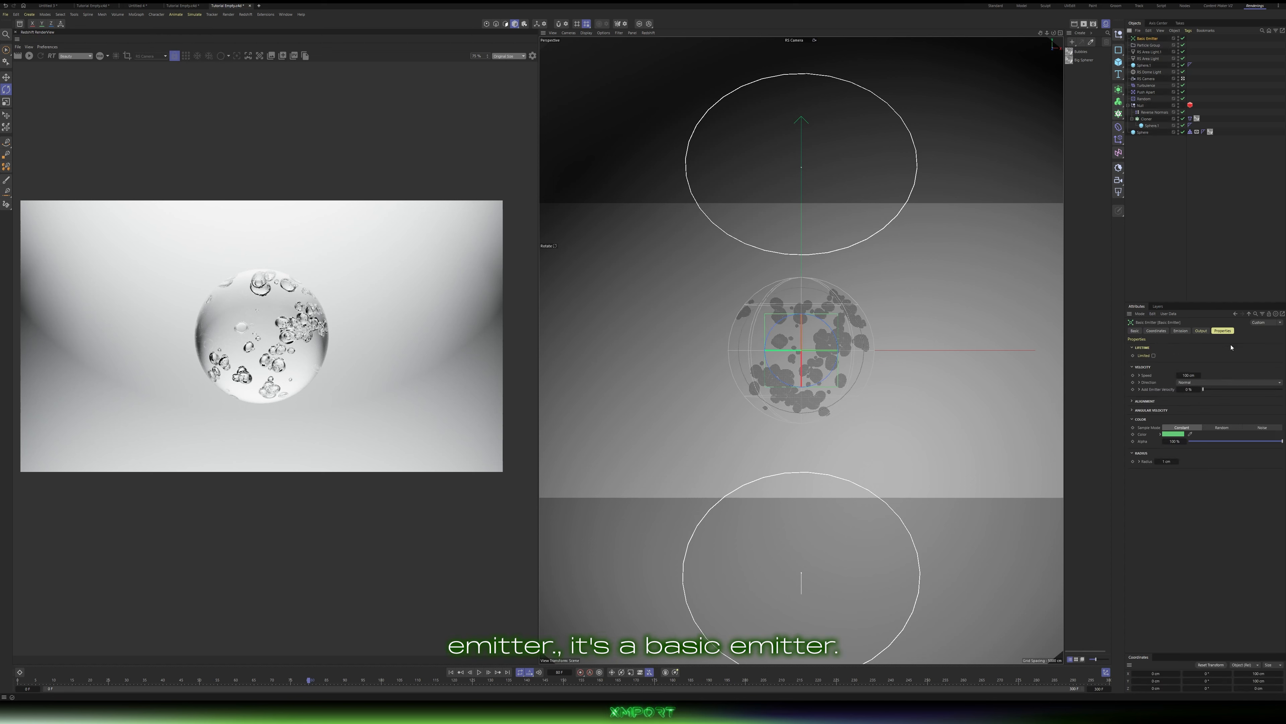
{"action": "left_click", "coordinate": [1181, 330]}
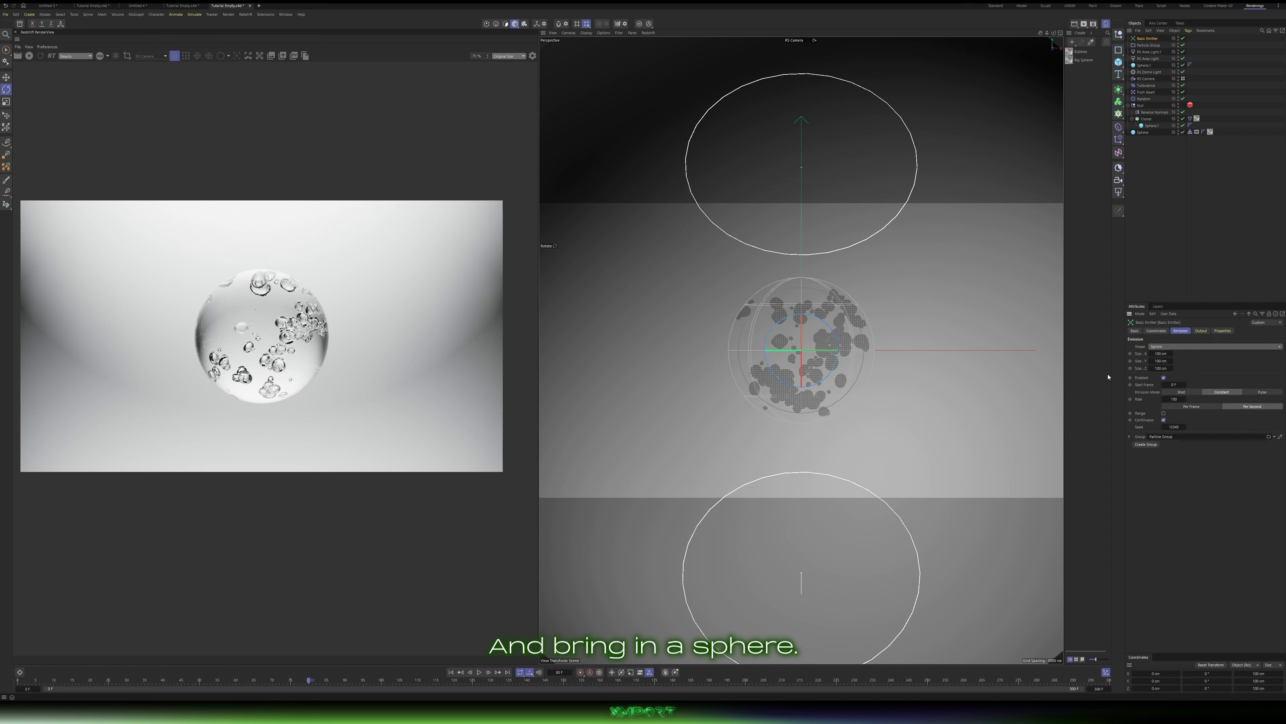
{"action": "key", "text": "t"}
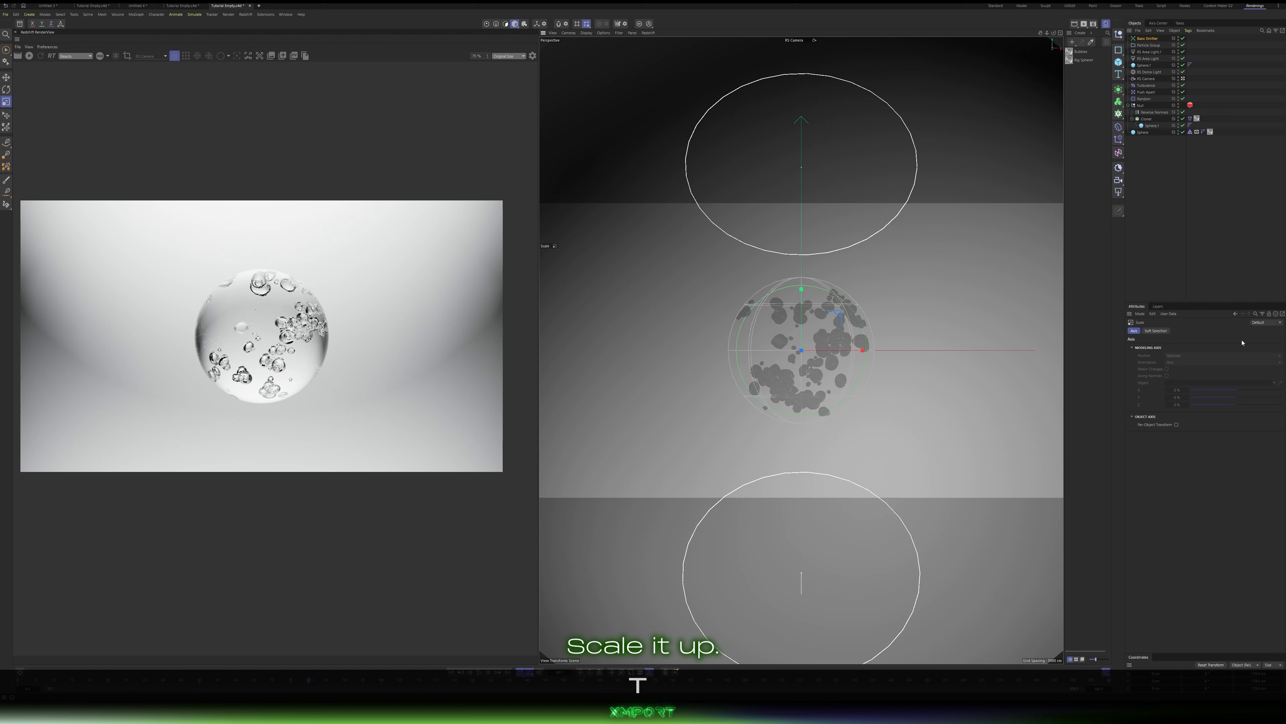
Step: Set the emitter's emission mode to Shot with a count of 10000
{"action": "left_click", "coordinate": [1149, 38]}
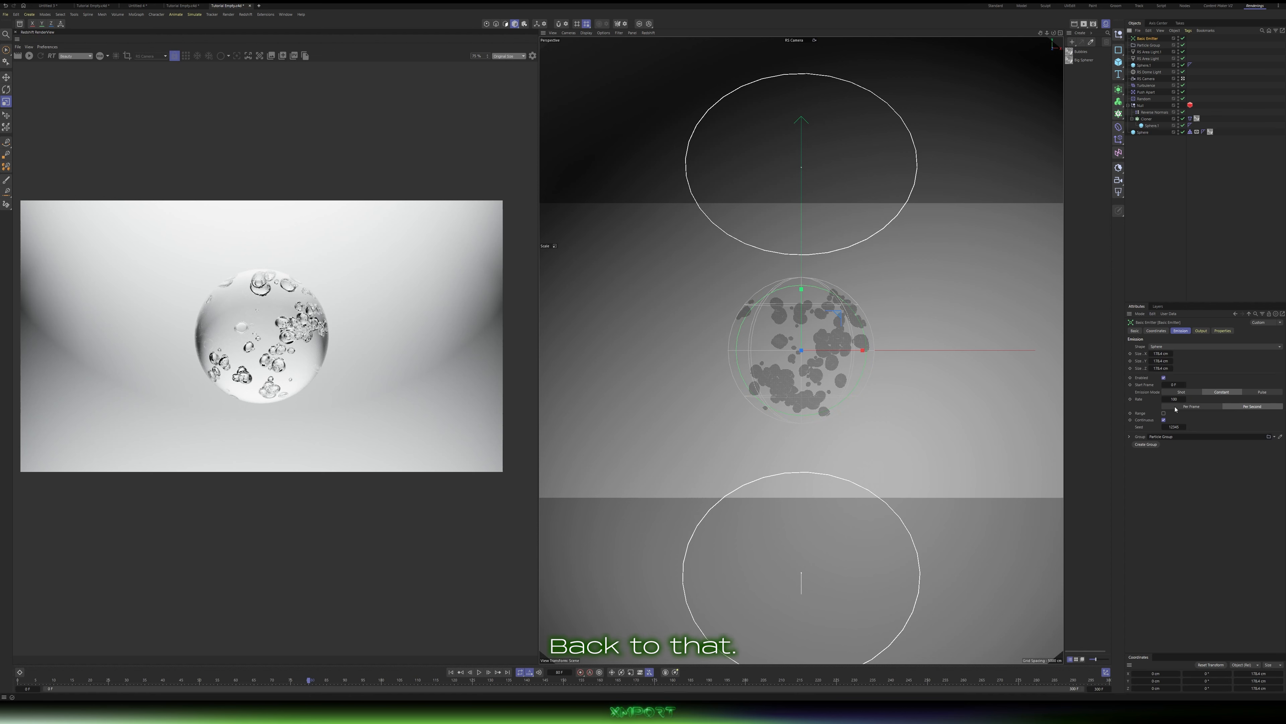
{"action": "left_click", "coordinate": [1183, 392]}
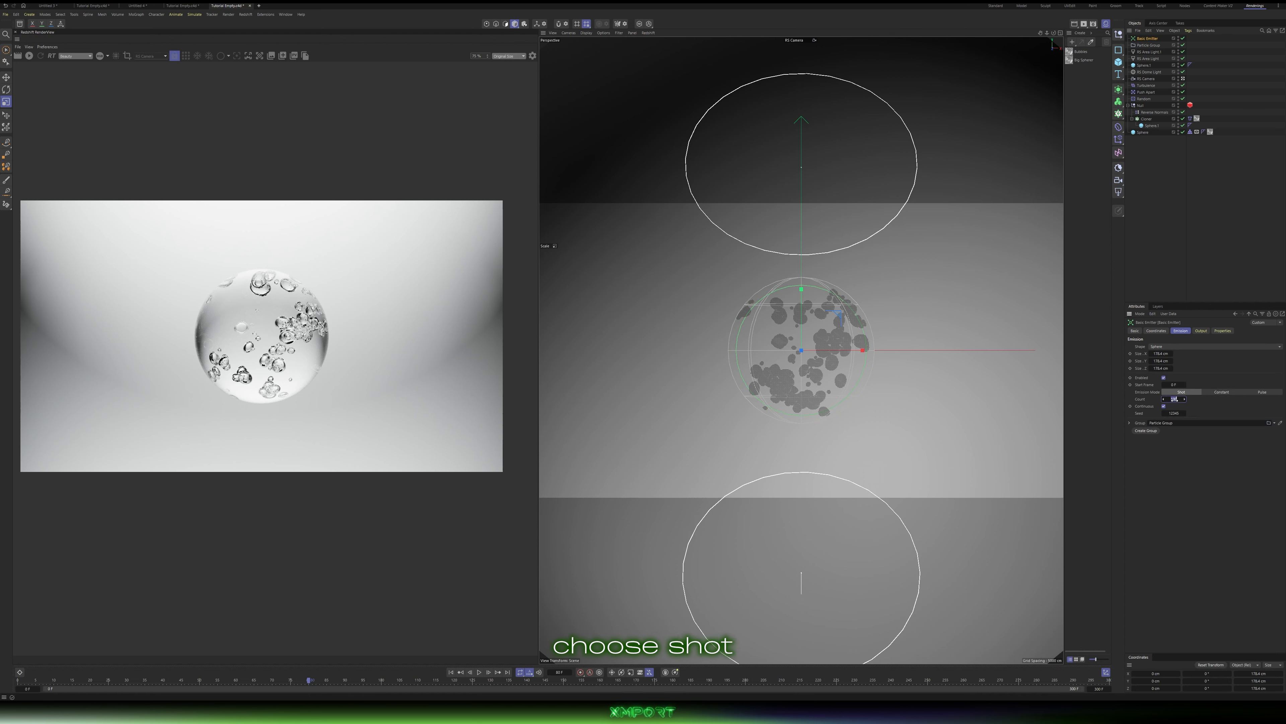
{"action": "type", "text": "10000"}
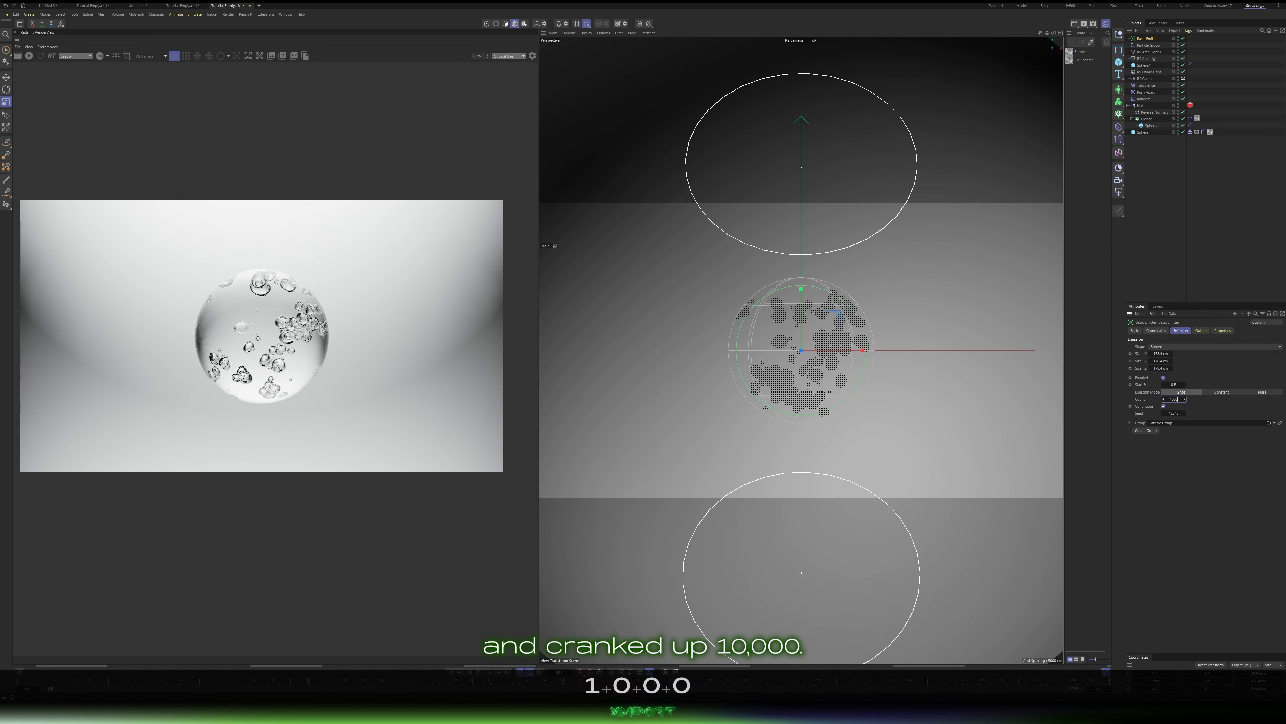
{"action": "key", "text": "Return"}
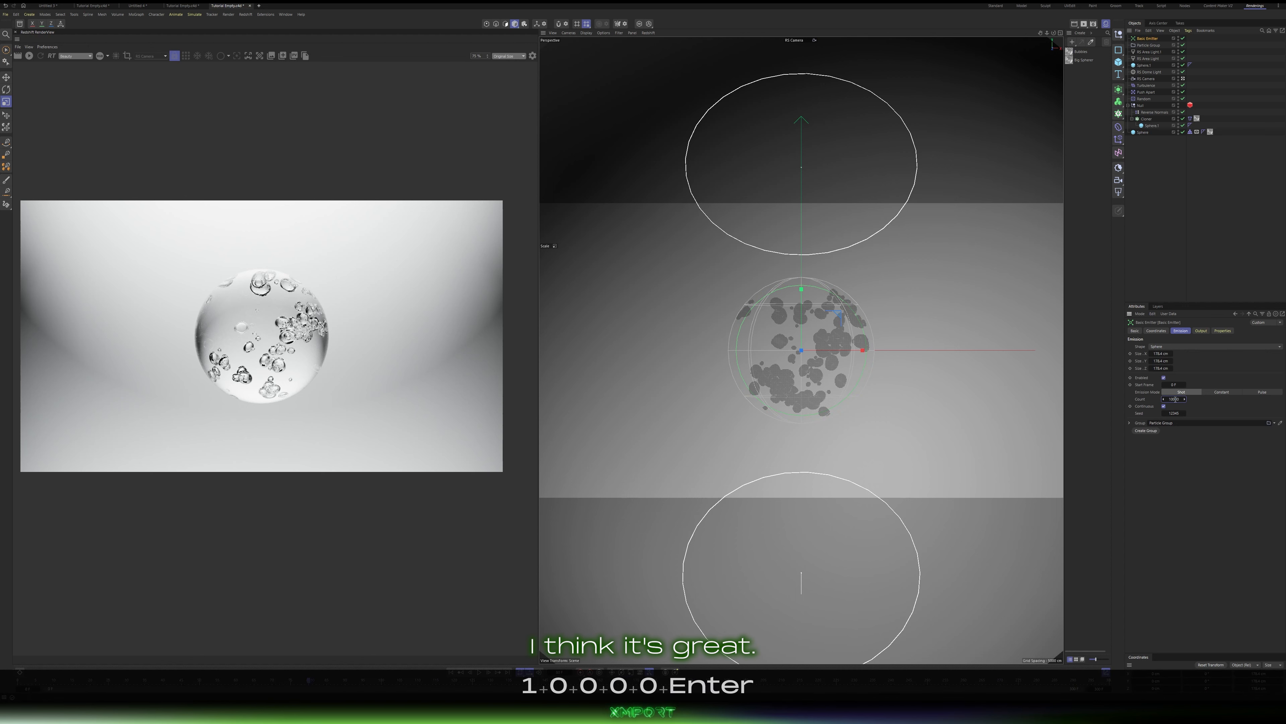
Step: Set the emitted particles' speed to 0 cm and their radius to 0.1 cm with a variance of 0.09 cm
{"action": "left_click", "coordinate": [1223, 330]}
{"action": "double_click", "coordinate": [1188, 375]}
{"action": "type", "text": "0"}
{"action": "key", "text": "Return"}
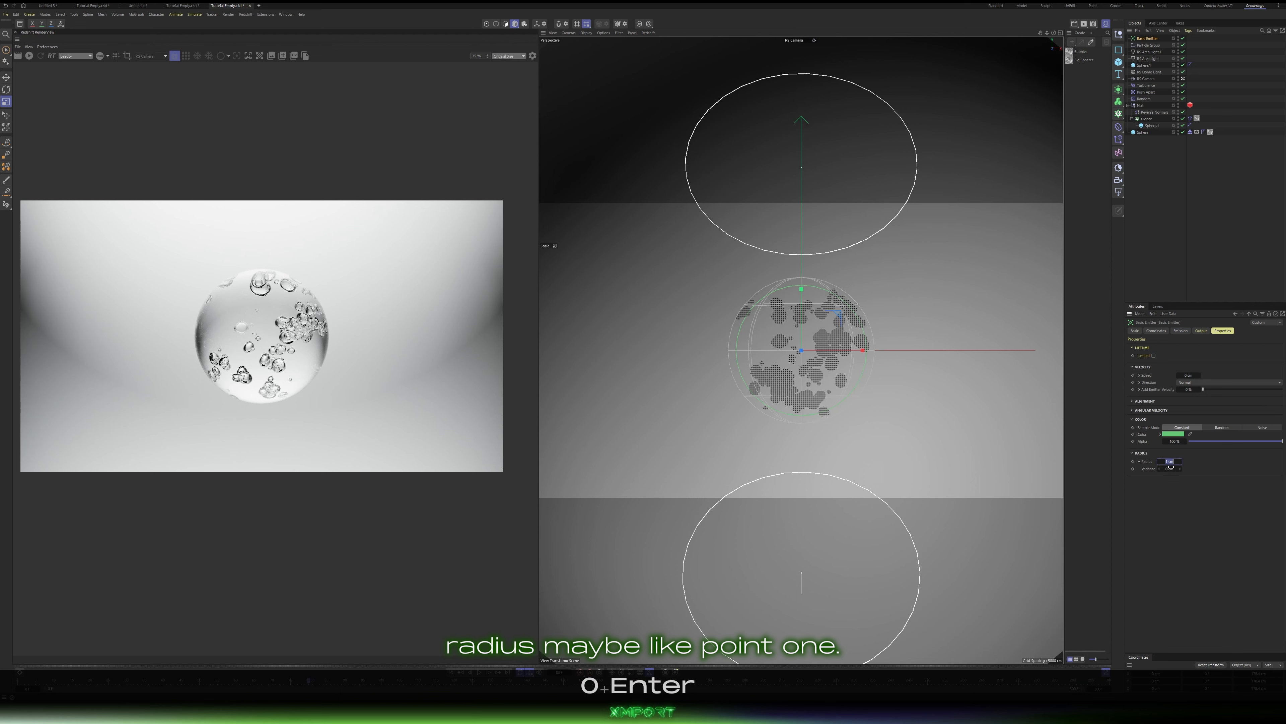
{"action": "type", "text": ".1"}
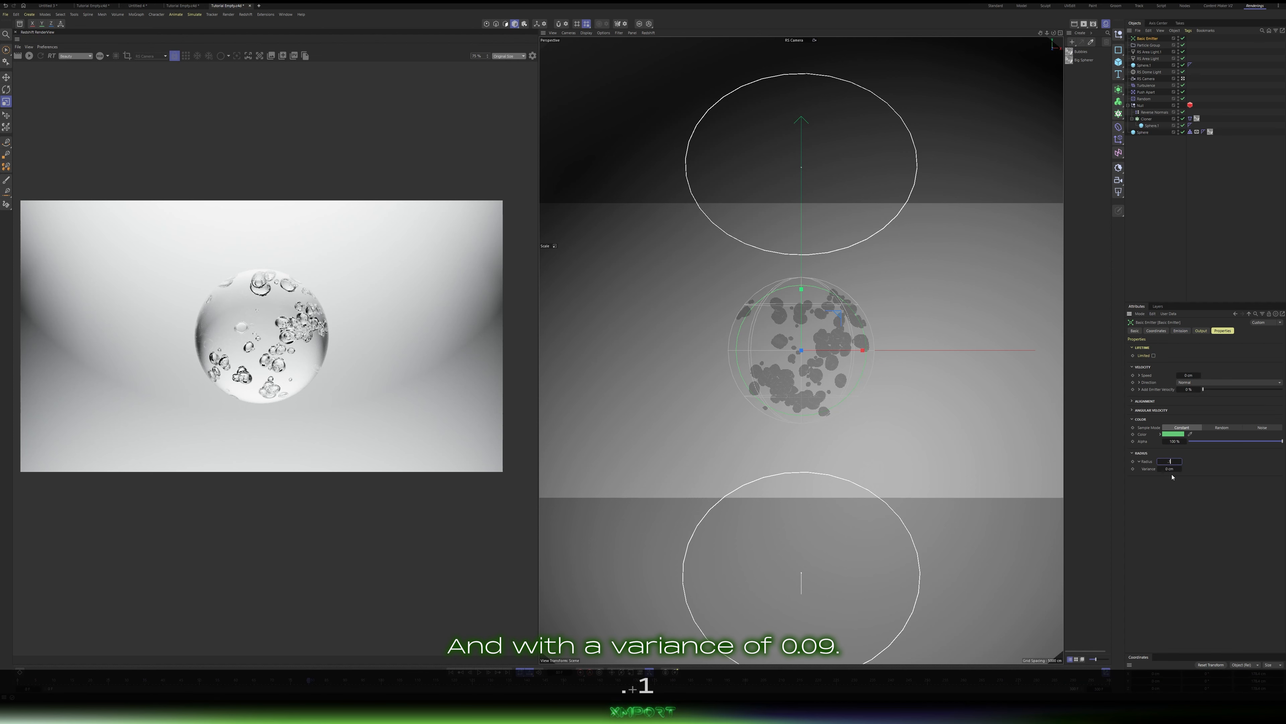
{"action": "type", "text": ".09"}
{"action": "key", "text": "Return"}
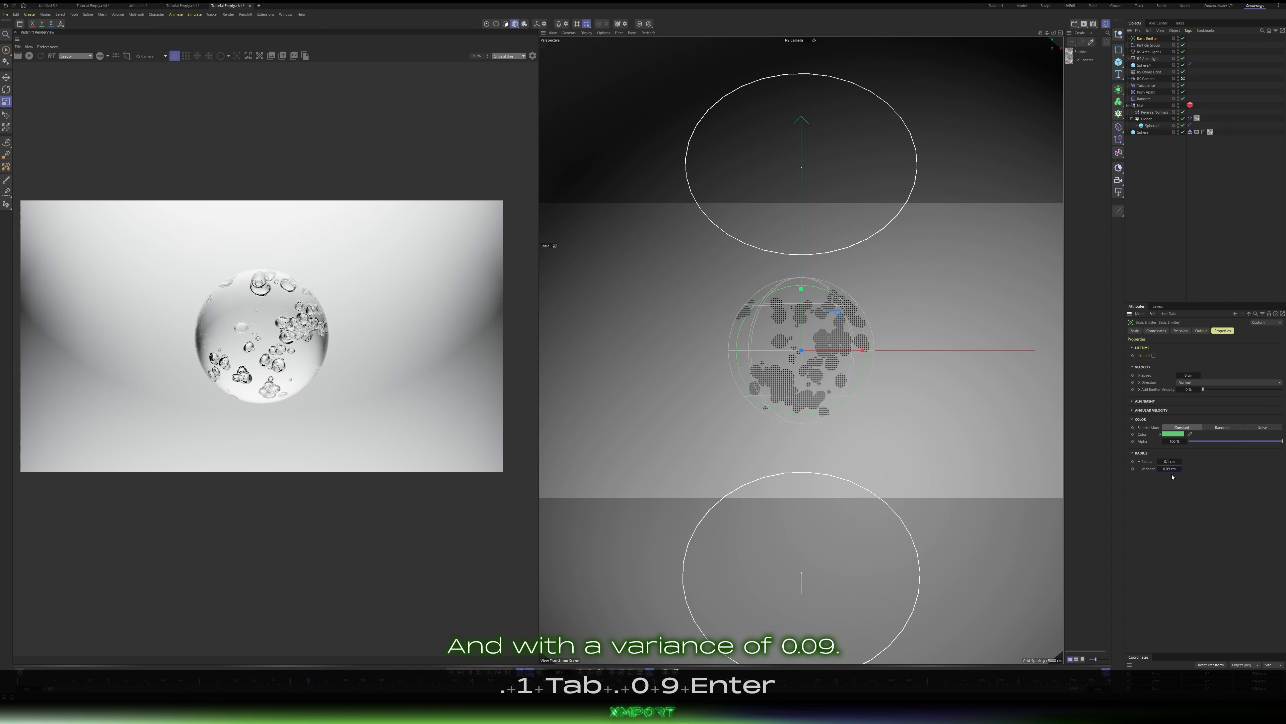
{"action": "left_click", "coordinate": [1221, 192]}
Step: Play the simulation from the start to check whether the particles stay inside the collider sphere, and return to the first frame
{"action": "left_click", "coordinate": [1149, 38]}
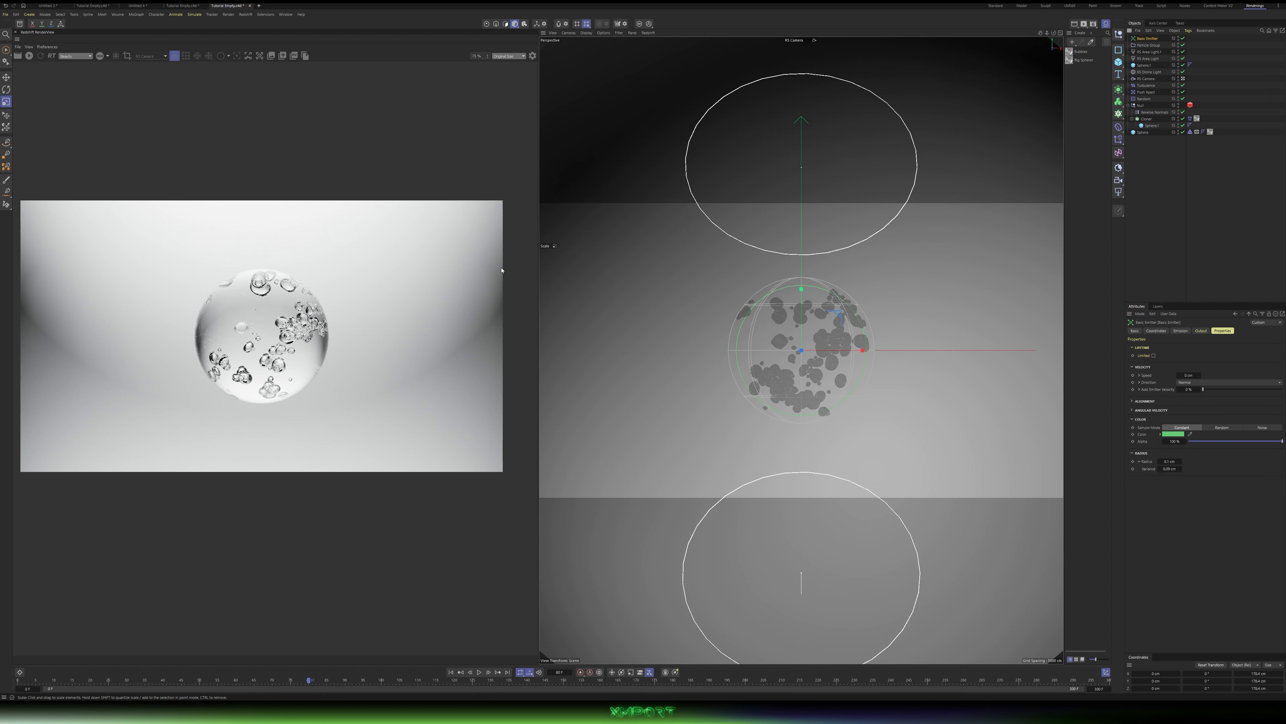
{"action": "key", "text": "shift+f"}
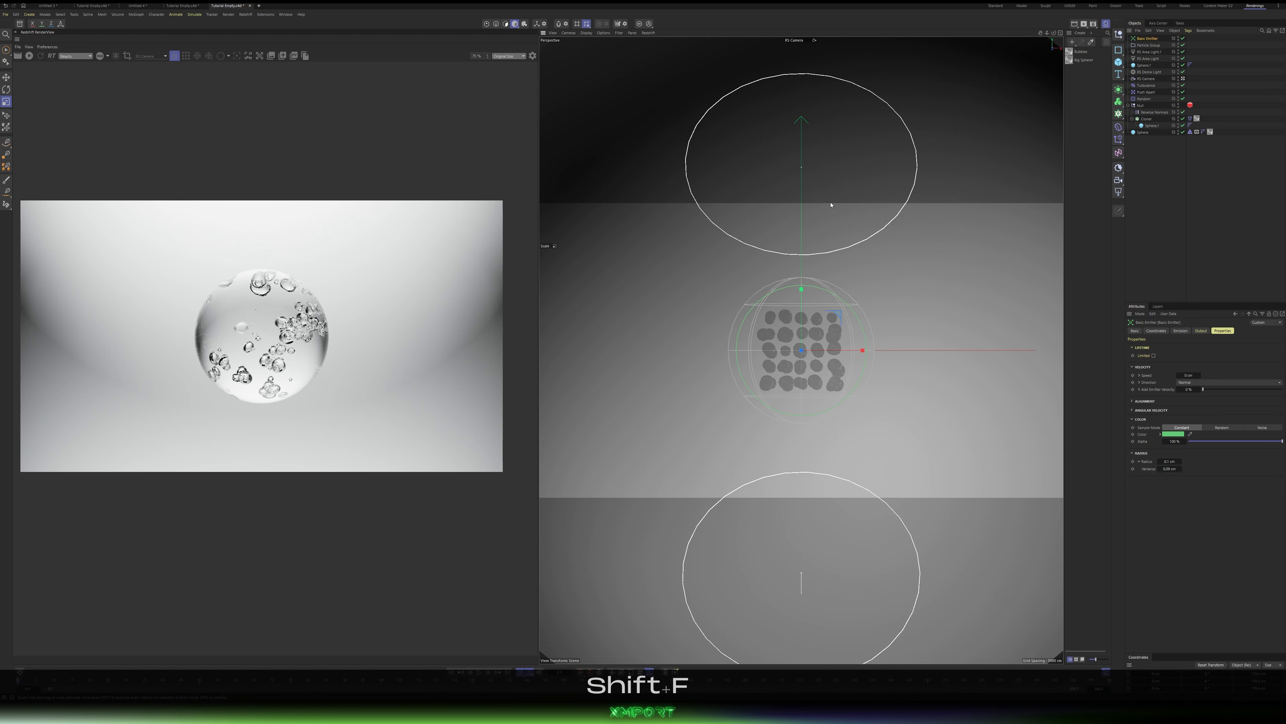
{"action": "key", "text": "F8"}
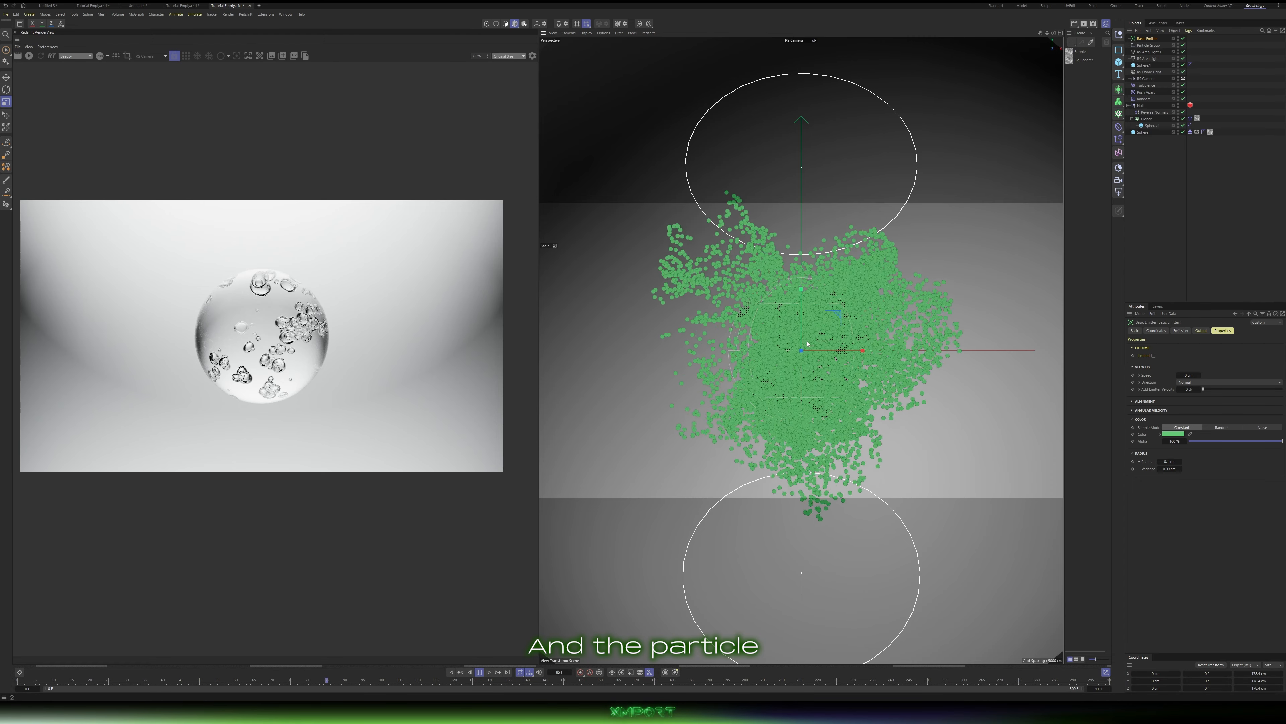
{"action": "key", "text": "F8"}
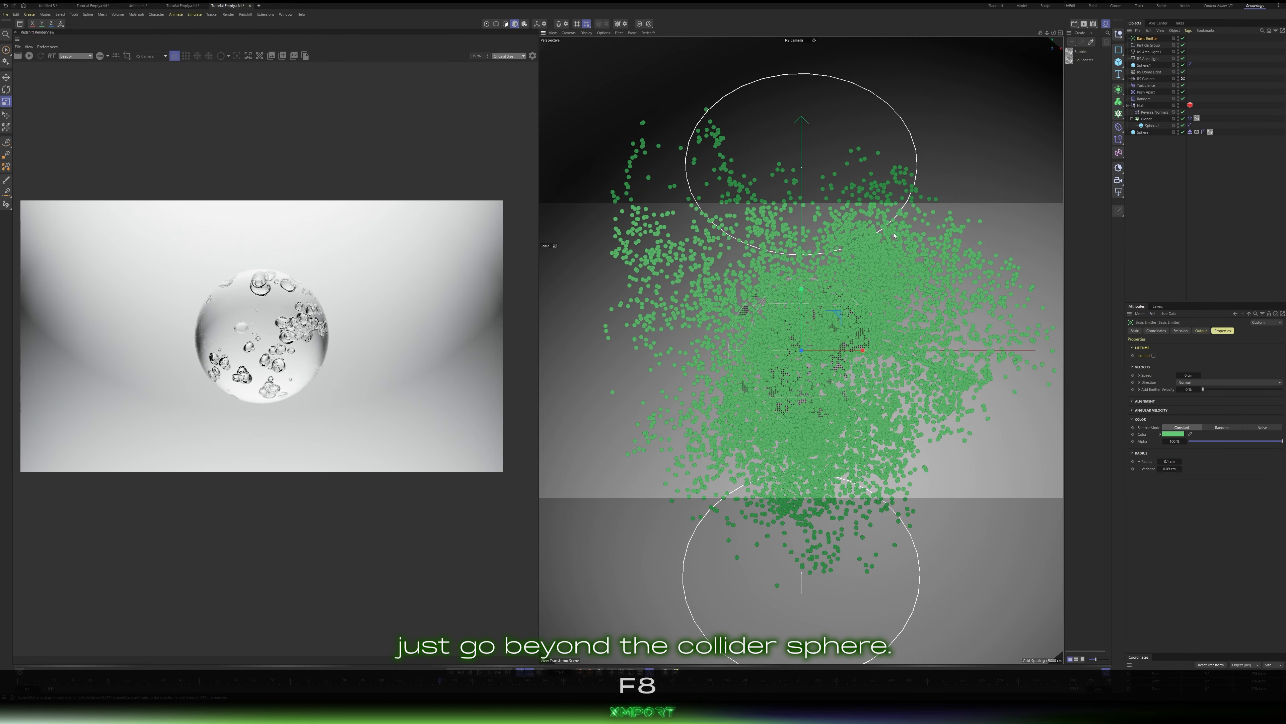
{"action": "left_click", "coordinate": [1143, 133]}
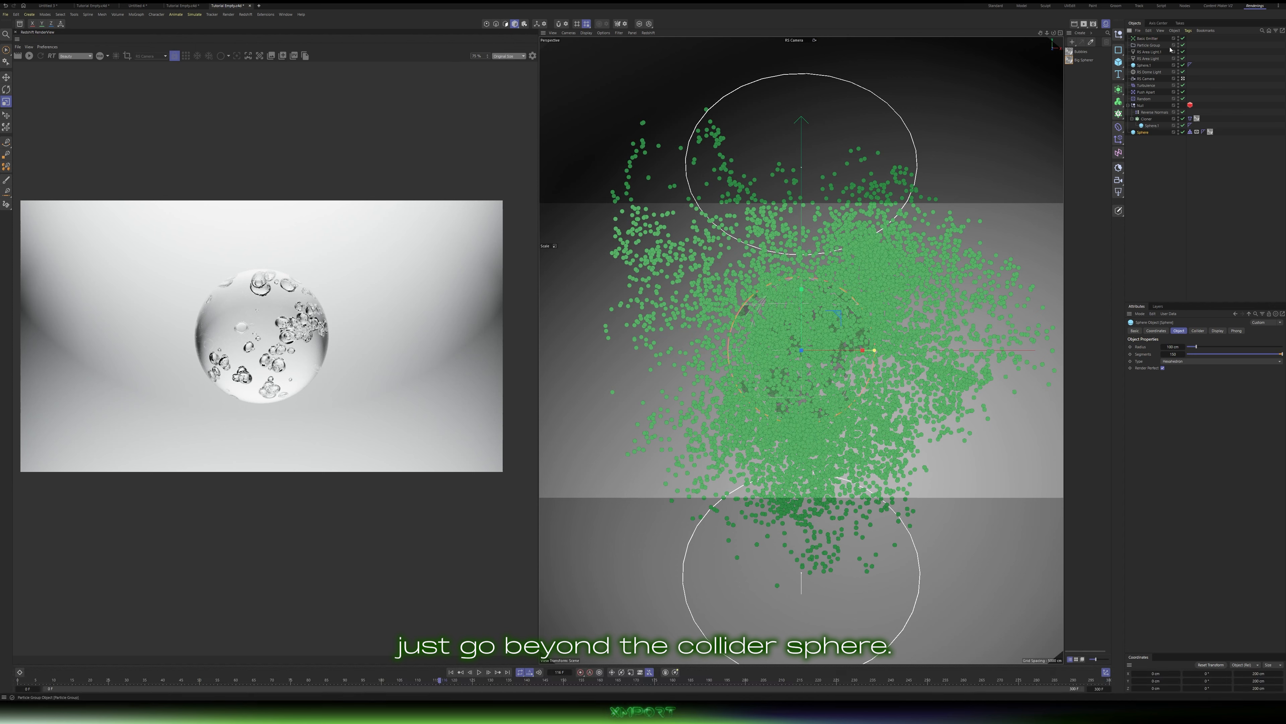
{"action": "key", "text": "shift+f"}
Step: Add a Collide modifier as a child of the Particle Group and play the simulation to test the particle collisions
{"action": "left_click", "coordinate": [1151, 45]}
{"action": "left_click", "coordinate": [192, 15]}
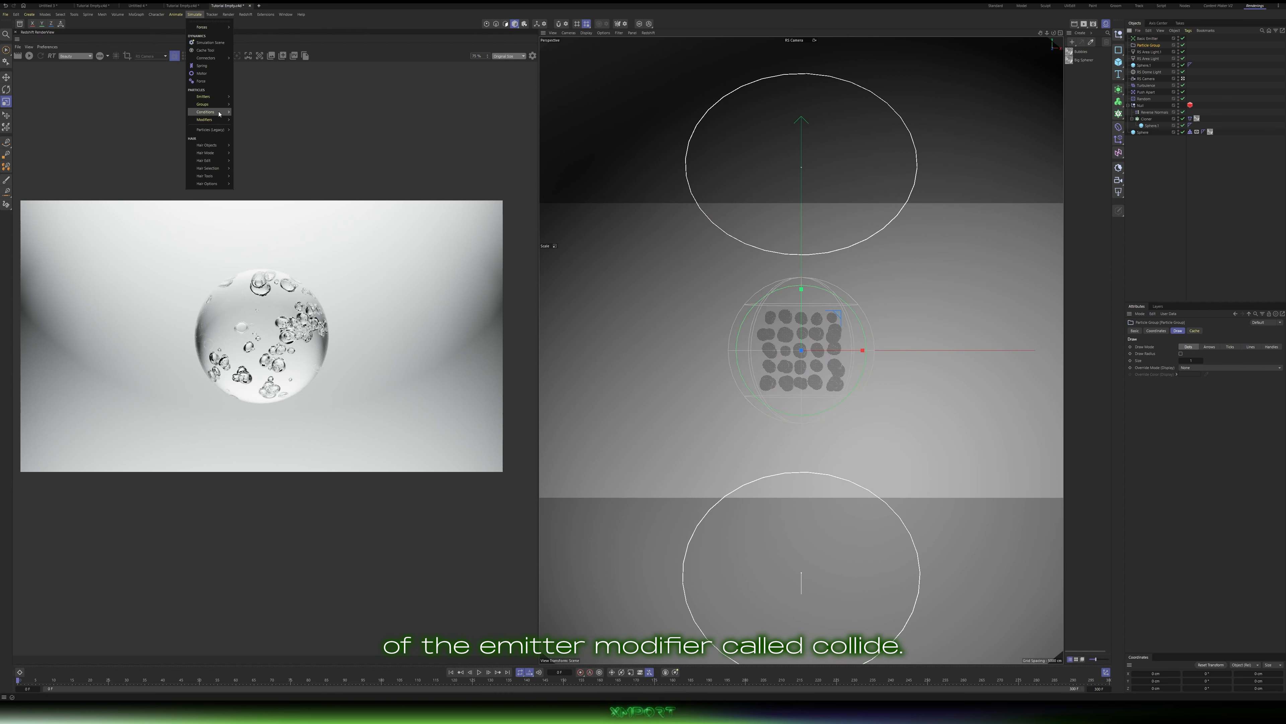
{"action": "mouse_move", "coordinate": [220, 122]}
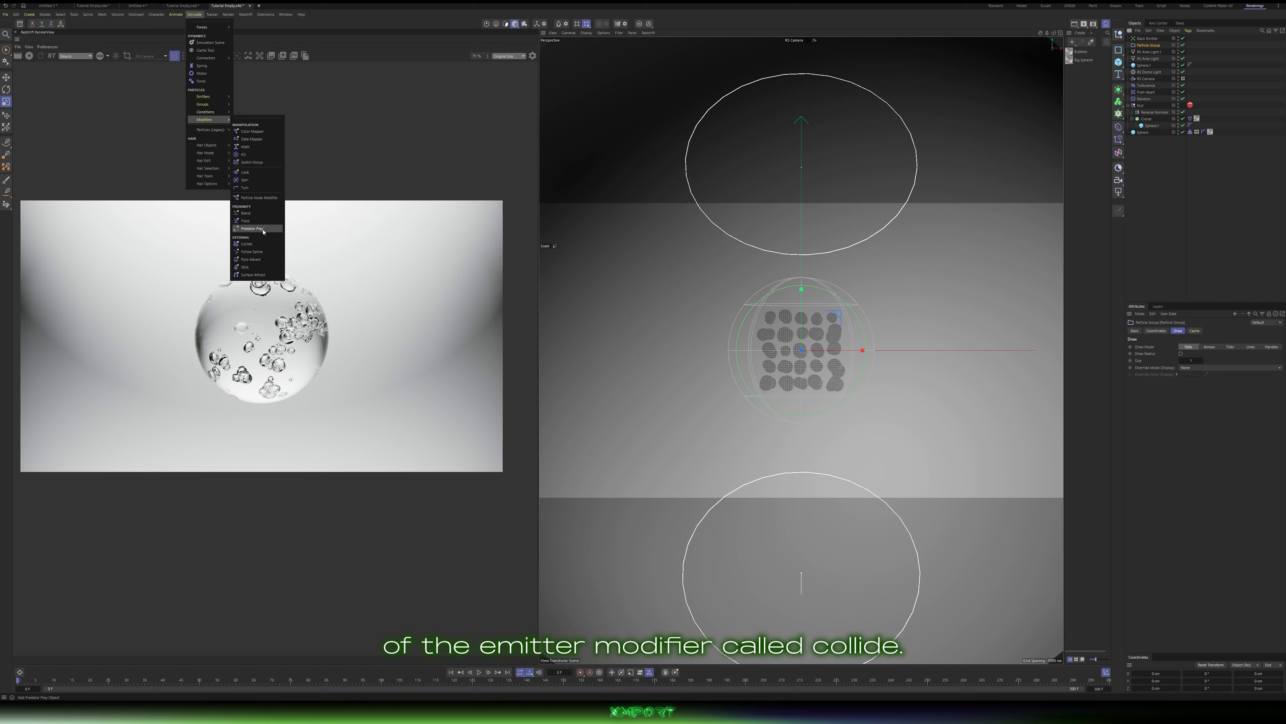
{"action": "left_click", "coordinate": [250, 244], "text": "shift"}
{"action": "left_click", "coordinate": [1248, 185]}
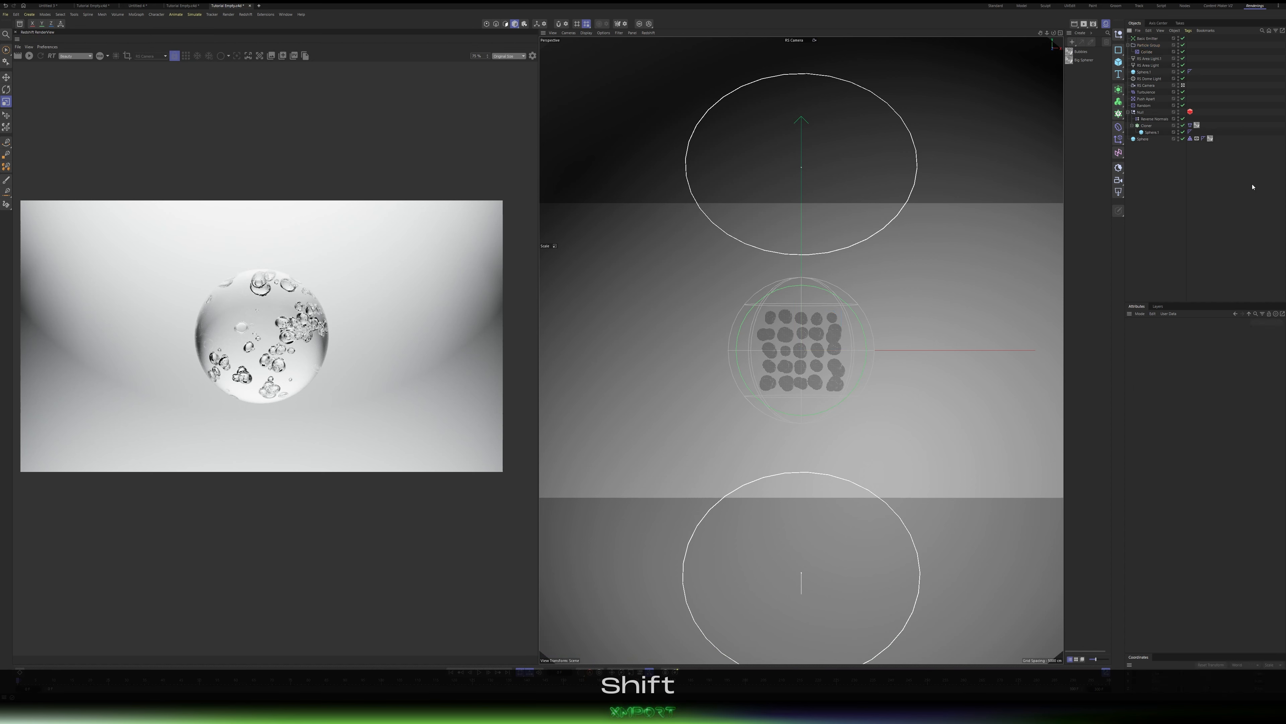
{"action": "key", "text": "F8"}
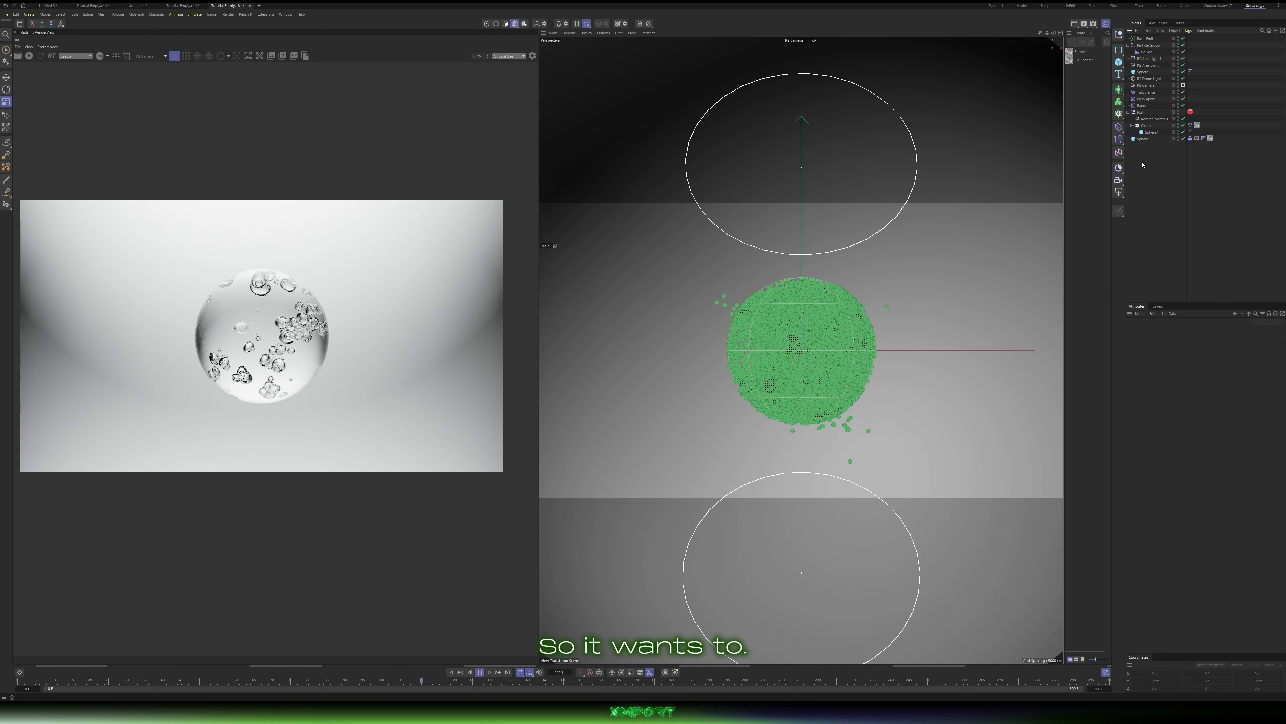
{"action": "key", "text": "F8"}
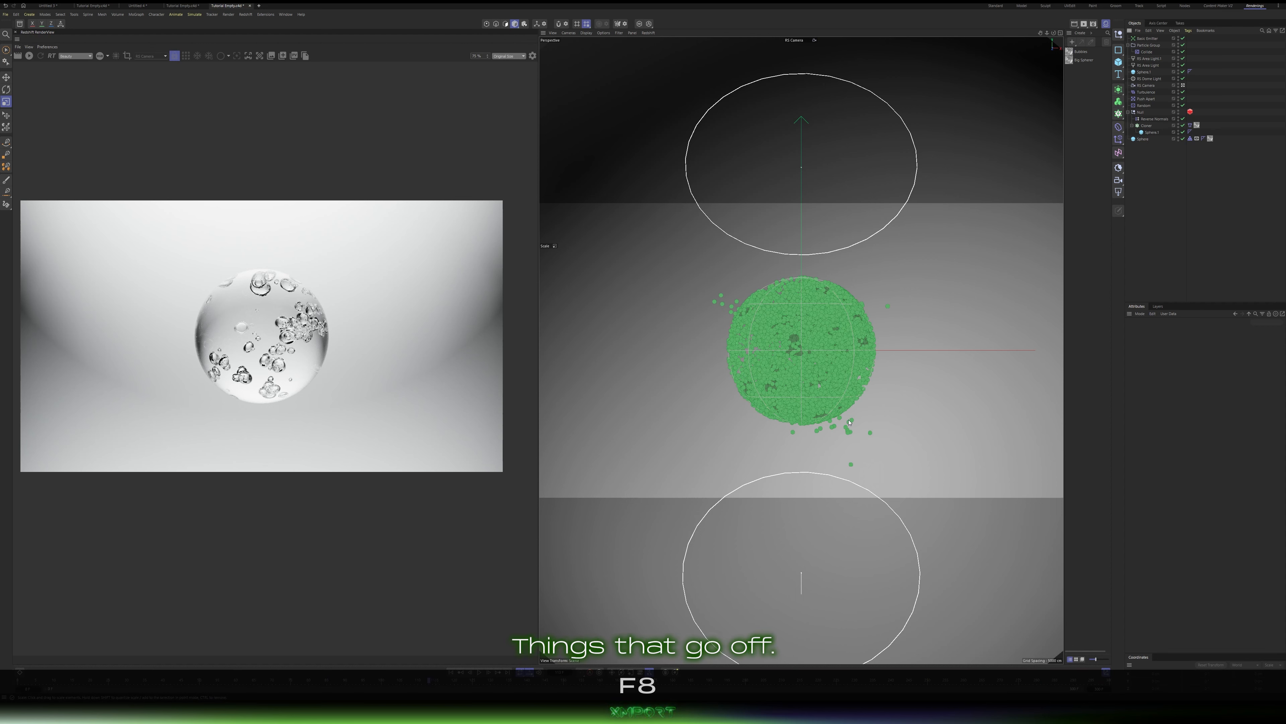
Step: Switch the Particle Group's viewport draw mode to the option following Dots
{"action": "left_click", "coordinate": [1150, 45]}
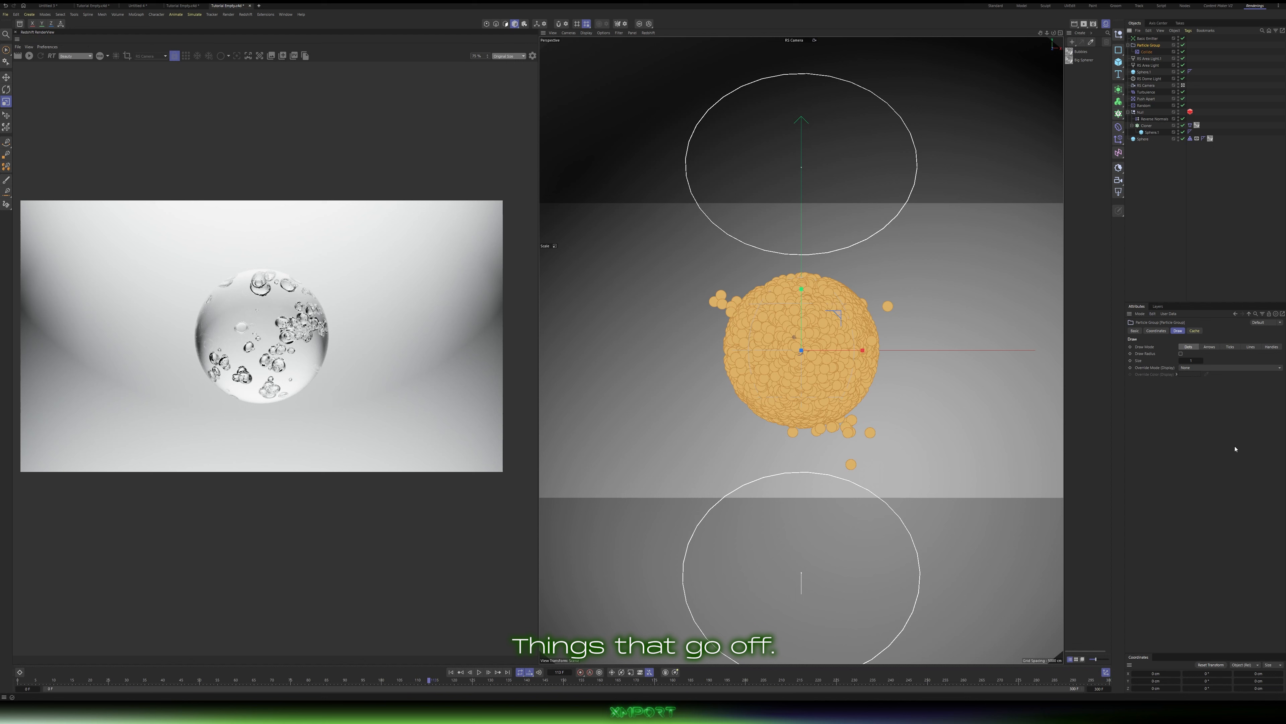
{"action": "left_click", "coordinate": [1213, 348]}
{"action": "left_click", "coordinate": [1184, 237]}
Step: Replay the simulation from the start, stop it partway and inspect the small particles in the live render
{"action": "key", "text": "shift+f"}
{"action": "key", "text": "F8"}
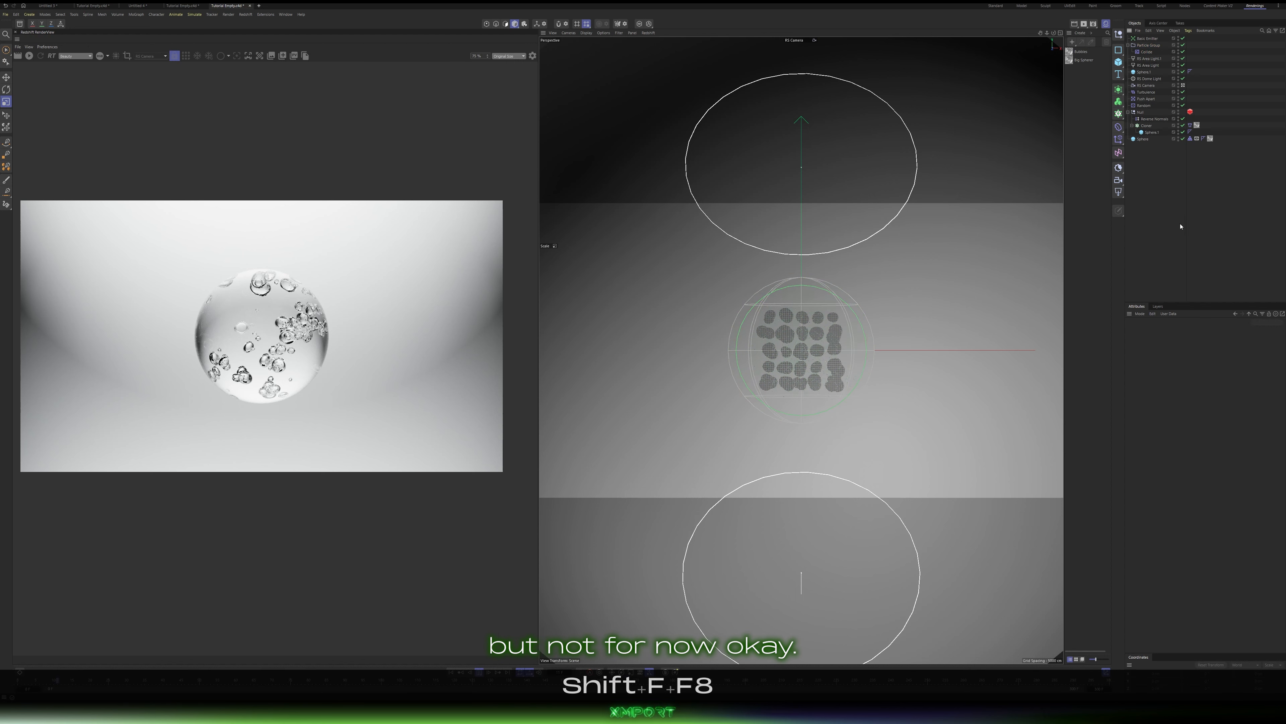
{"action": "key", "text": "F8"}
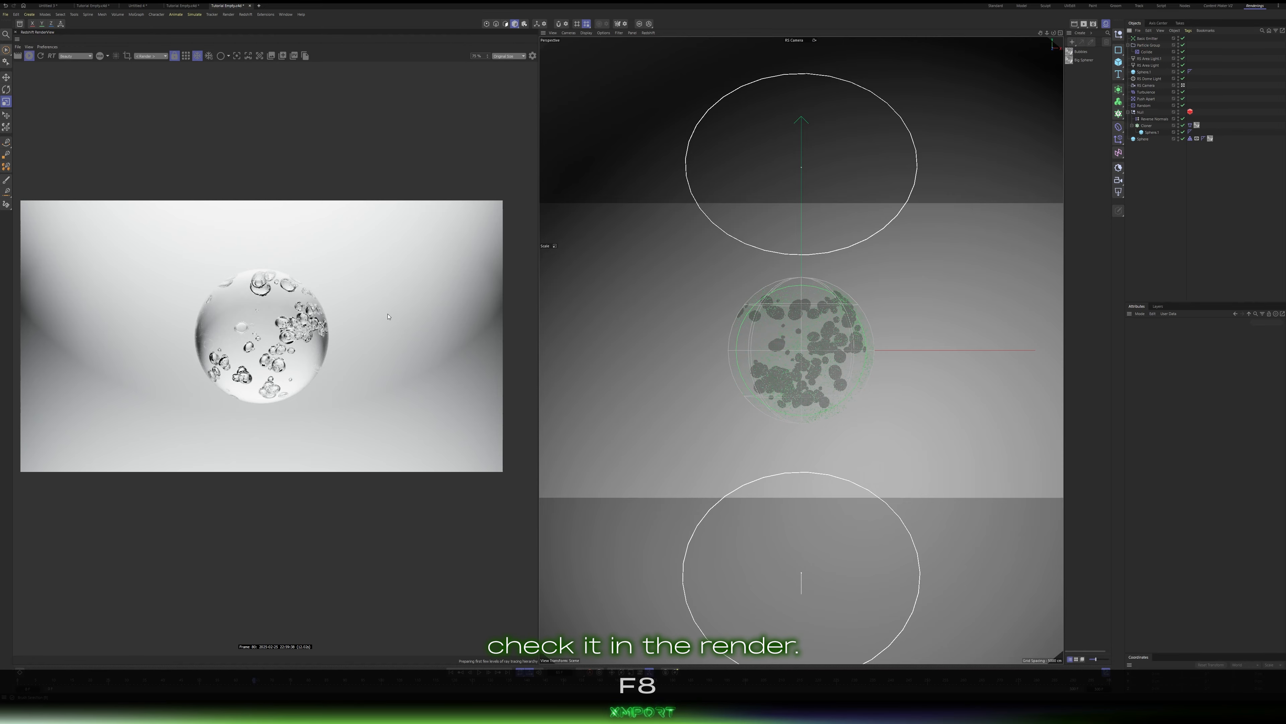
{"action": "scroll", "coordinate": [266, 306], "scroll_direction": "up", "scroll_amount": 5}
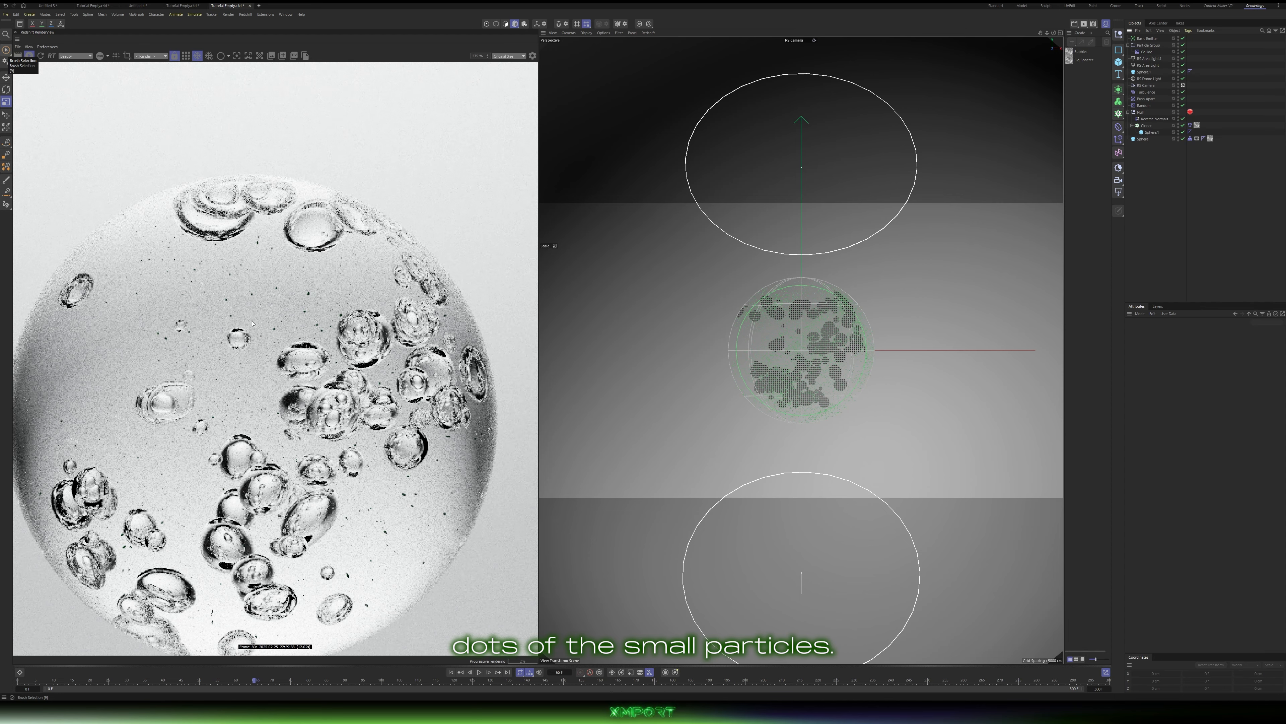
{"action": "scroll", "coordinate": [252, 323], "scroll_direction": "down", "scroll_amount": 3}
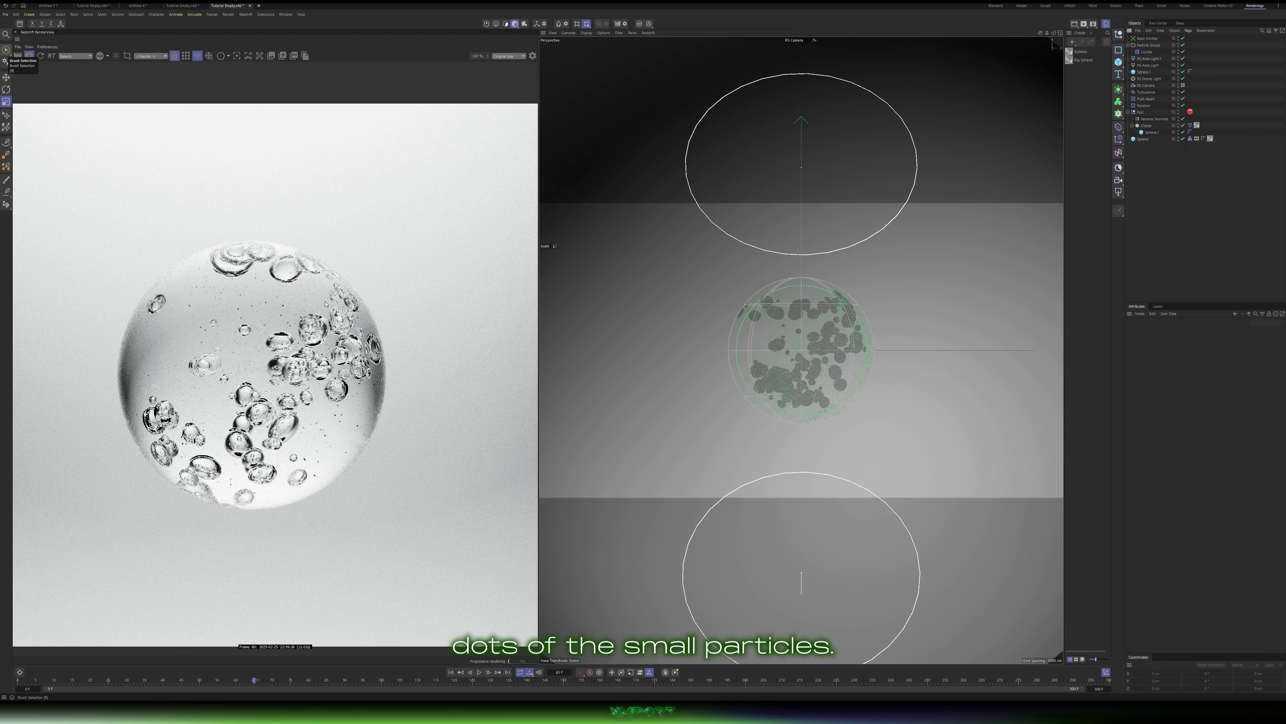
Step: Add a Redshift Object tag to the Particle Group and set its particle mode to Custom Objects
{"action": "left_click", "coordinate": [1157, 45]}
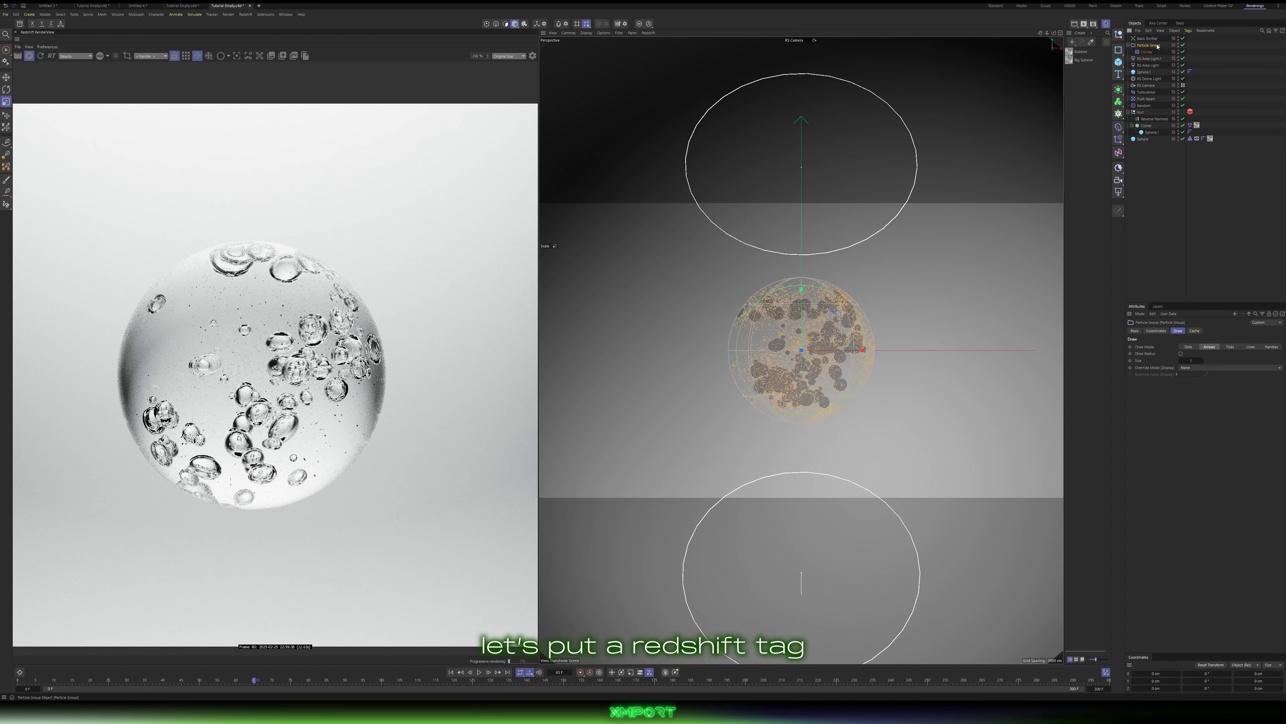
{"action": "left_click", "coordinate": [1189, 31]}
{"action": "mouse_move", "coordinate": [1208, 114]}
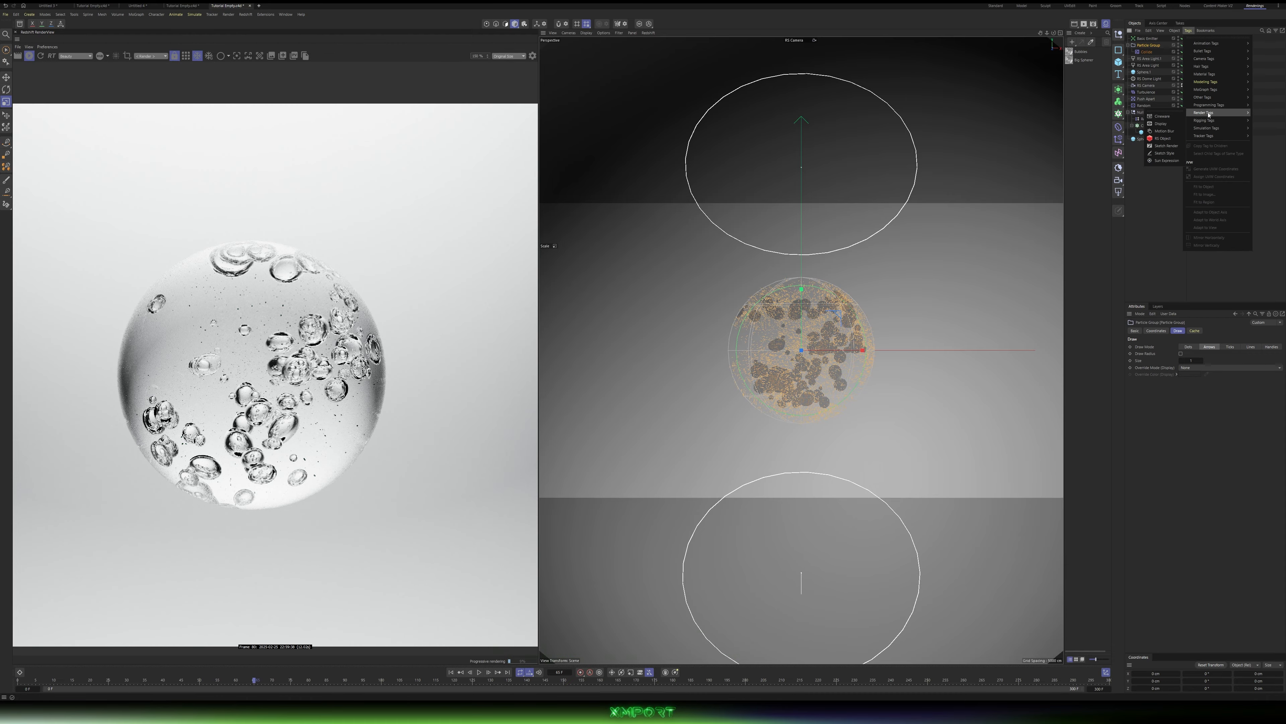
{"action": "left_click", "coordinate": [1163, 138]}
{"action": "left_click", "coordinate": [1180, 354]}
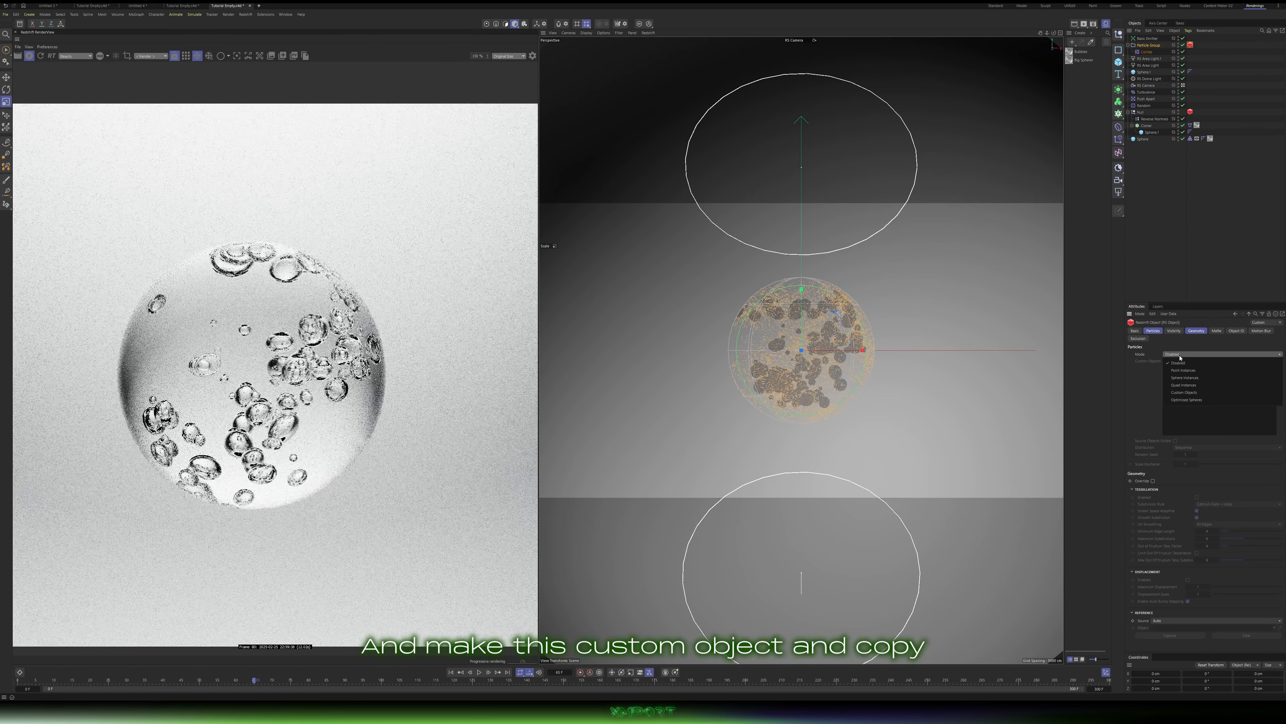
{"action": "left_click", "coordinate": [1192, 392]}
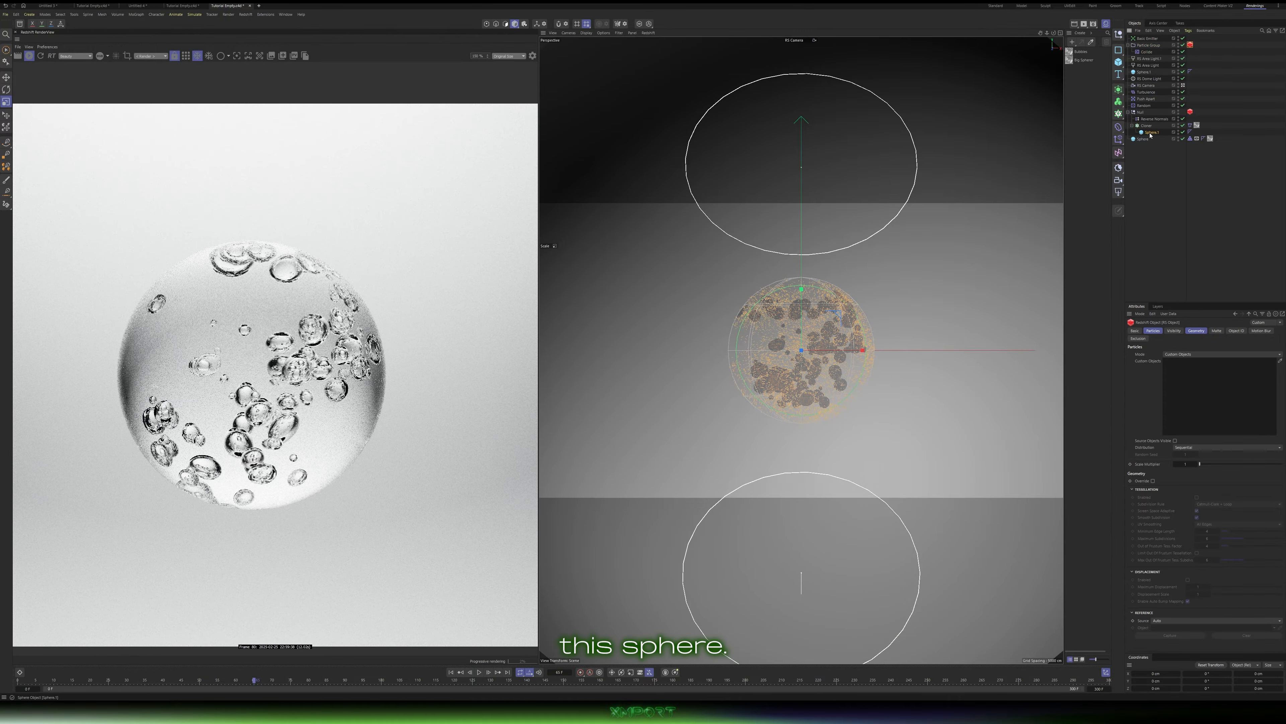
Step: Duplicate the Cloner's child sphere to the top level of the object list and set the copy's radius to 1 cm
{"action": "left_click_drag", "start_coordinate": [1152, 46], "coordinate": [1150, 38], "text": "ctrl"}
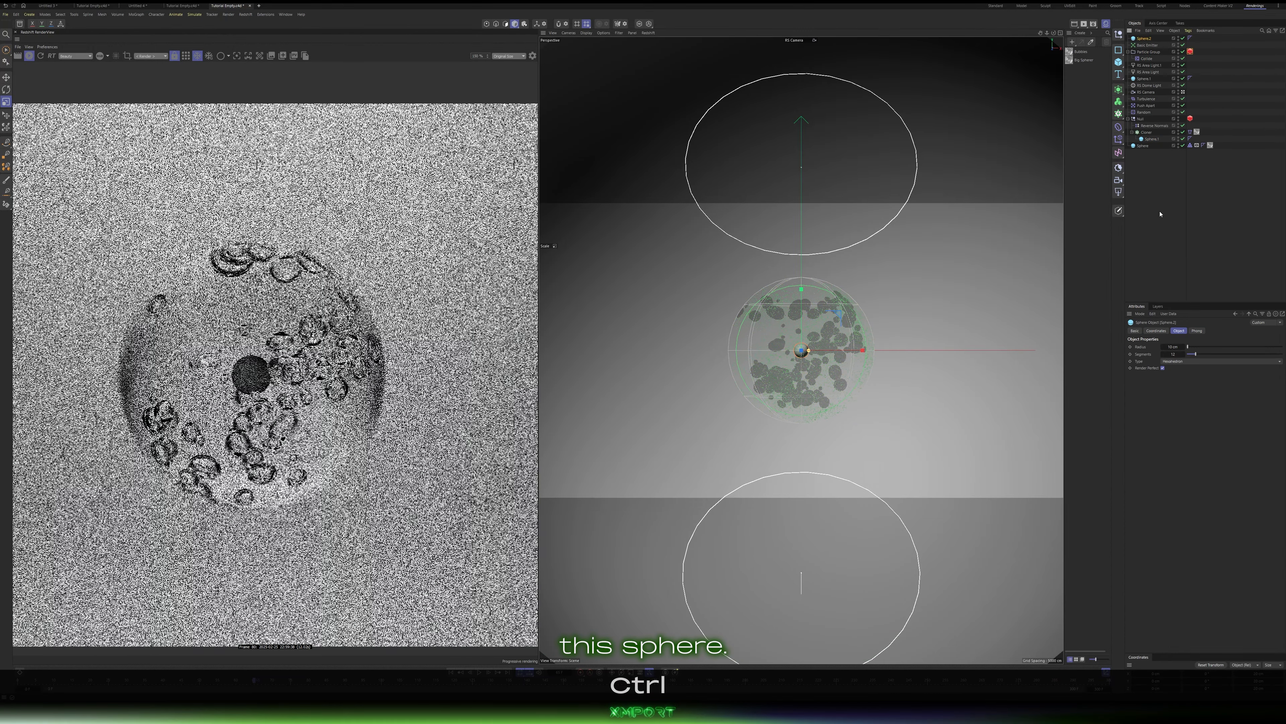
{"action": "left_click", "coordinate": [1173, 346]}
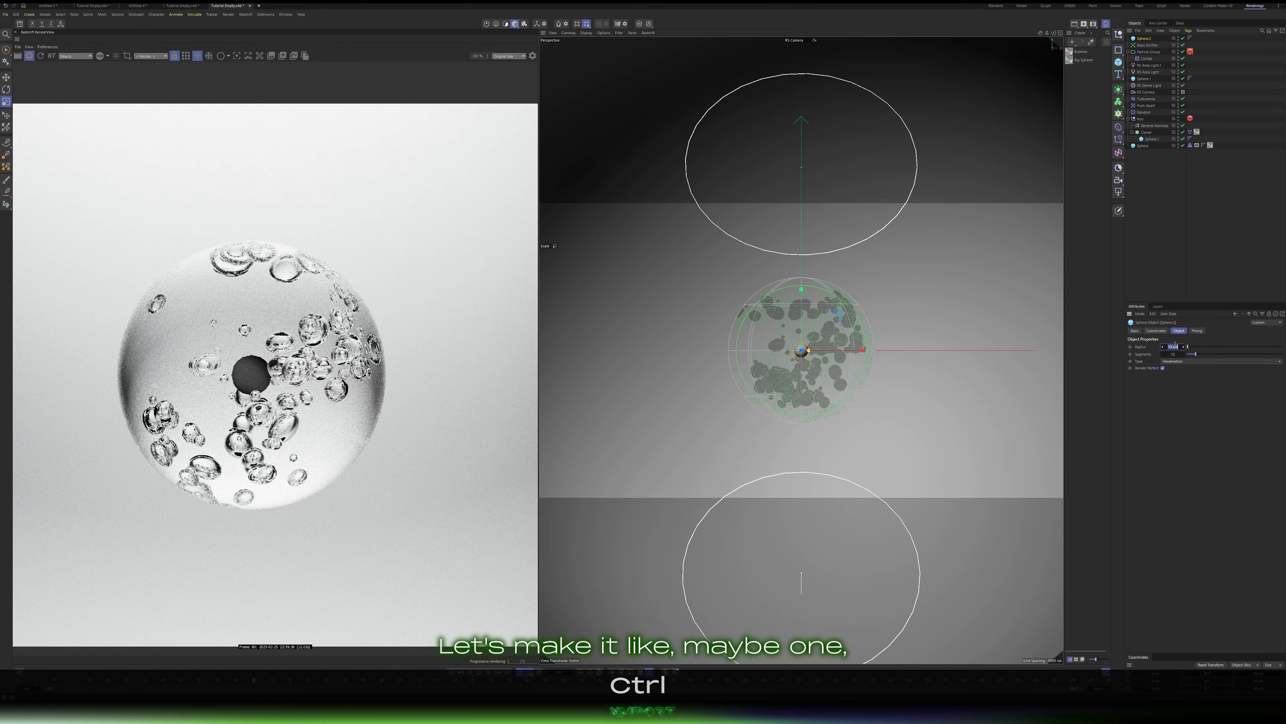
{"action": "type", "text": "1"}
{"action": "key", "text": "Return"}
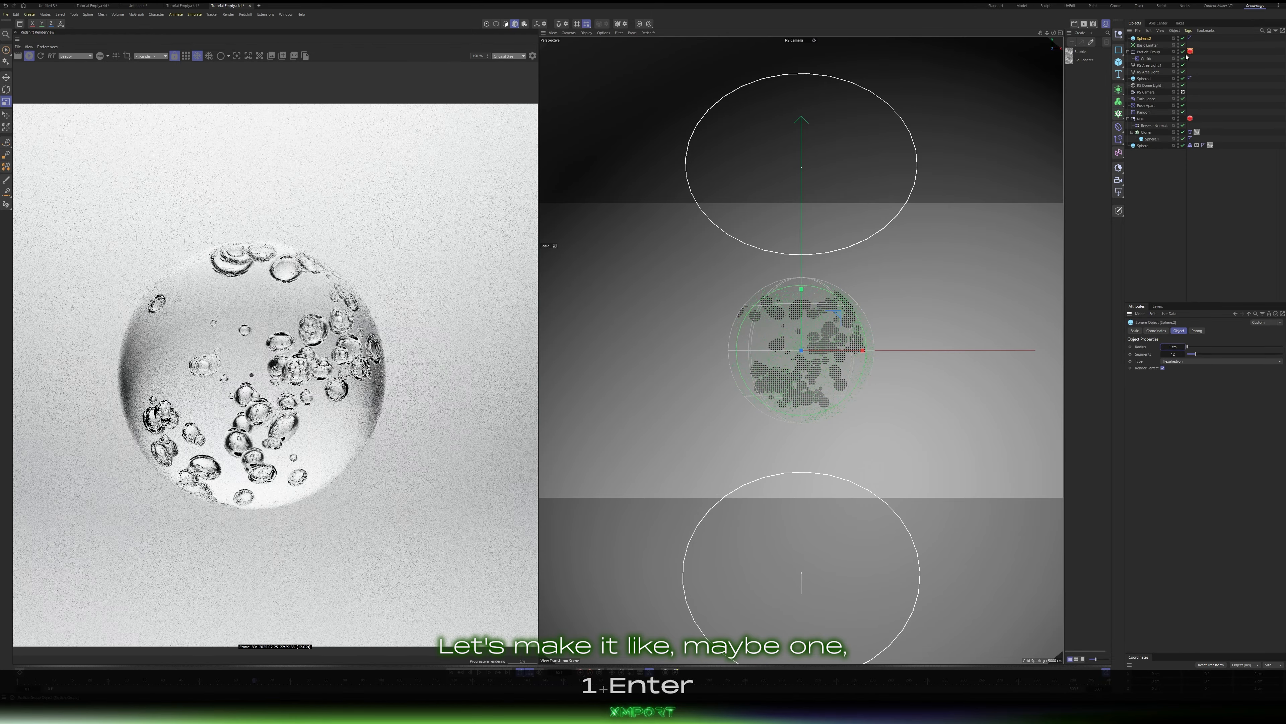
Step: Assign the small sphere as the custom object in the Particle Group's Redshift tag and inspect the particles in the live render
{"action": "left_click", "coordinate": [1190, 51]}
{"action": "left_click_drag", "start_coordinate": [1170, 255], "coordinate": [1195, 391]}
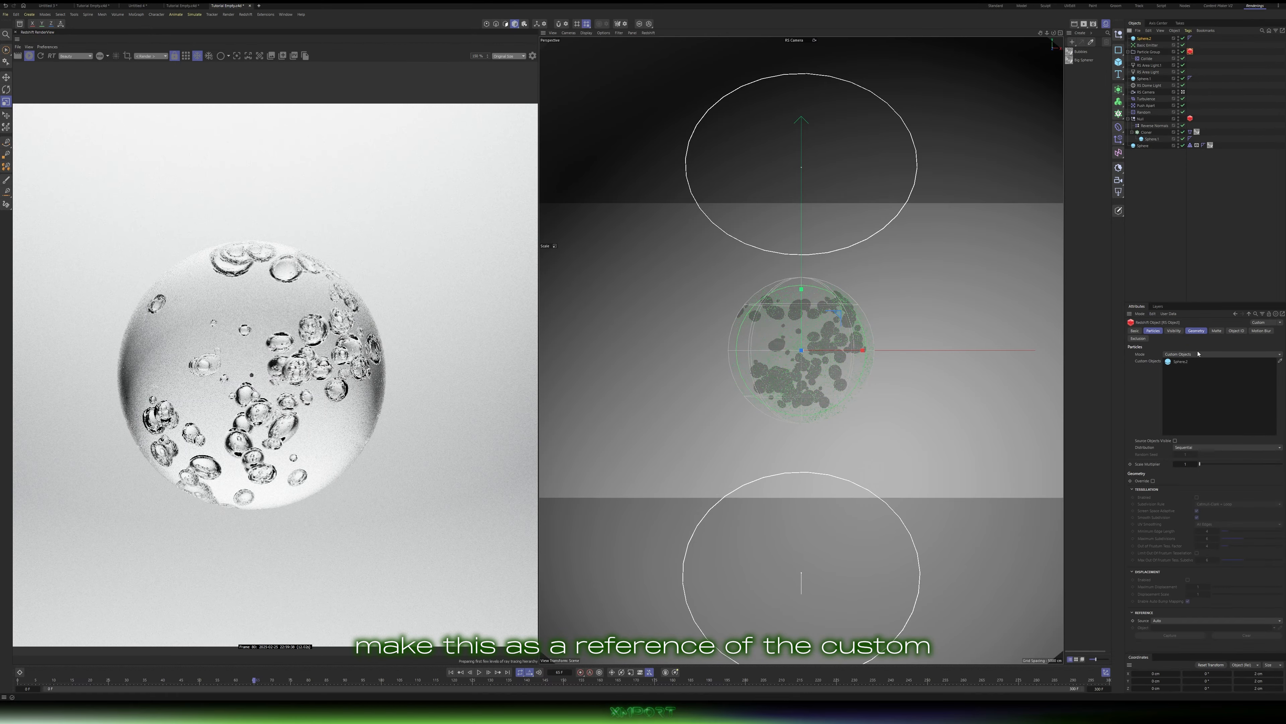
{"action": "scroll", "coordinate": [257, 318], "scroll_direction": "up", "scroll_amount": 5}
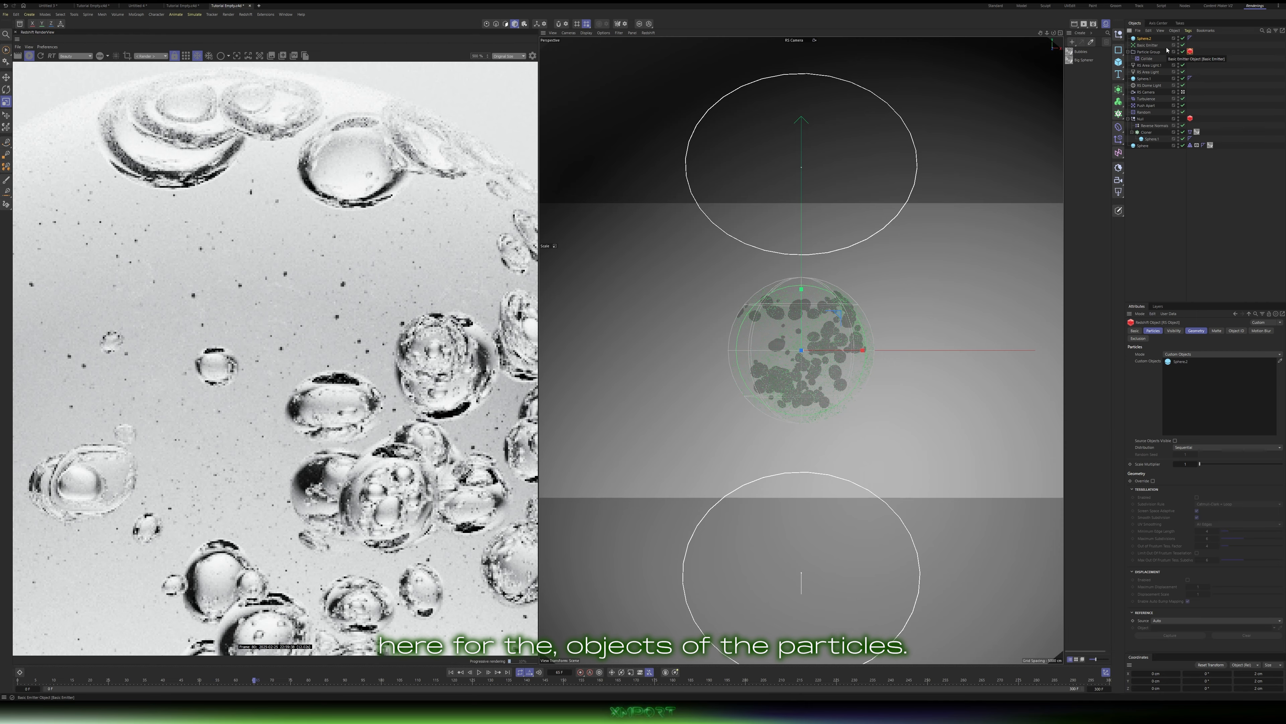
Step: Copy the Cloner's bubble material tag onto the small particle sphere and add a copy of the Reverse Normals deformer as its child
{"action": "left_click", "coordinate": [1145, 38]}
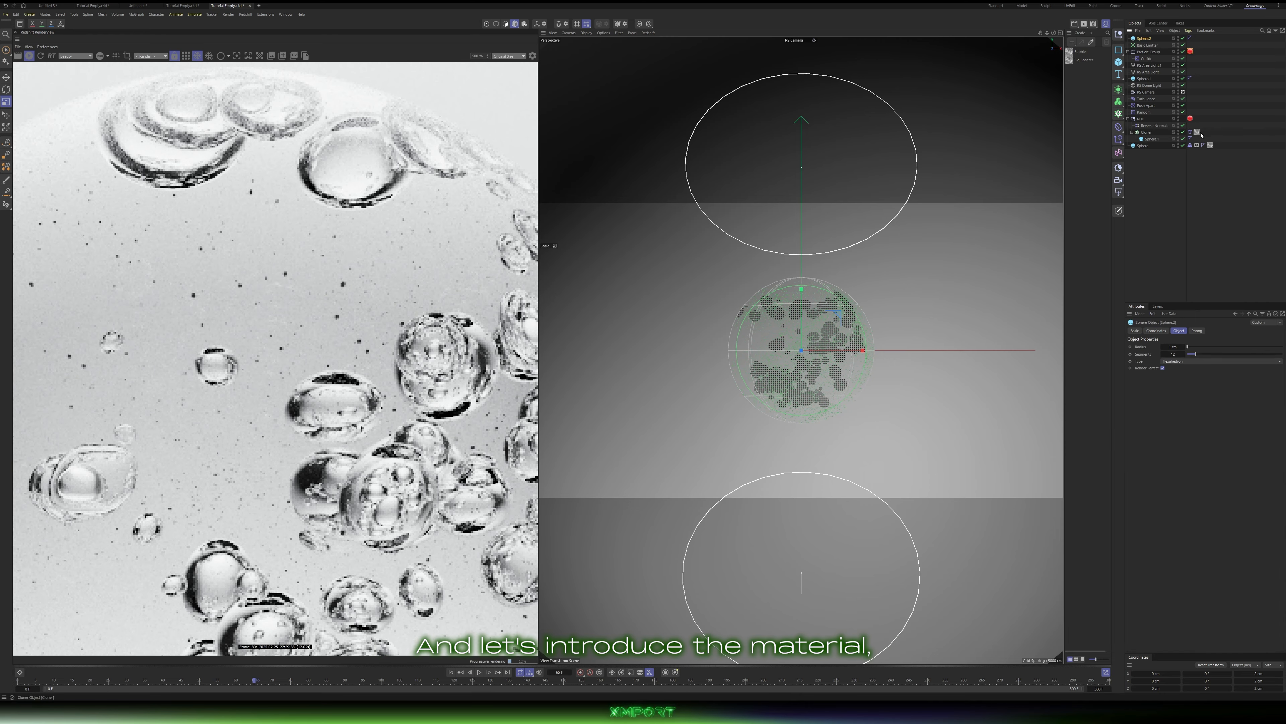
{"action": "left_click_drag", "start_coordinate": [1209, 52], "coordinate": [1197, 39], "text": "ctrl"}
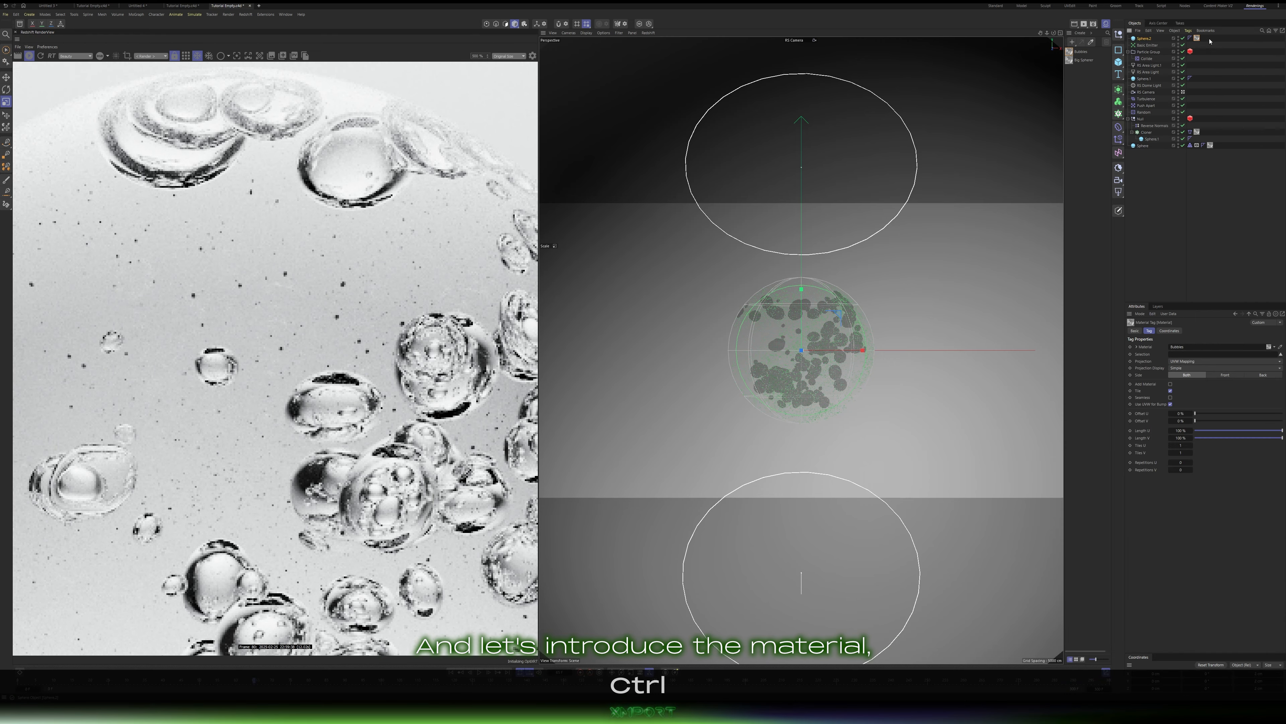
{"action": "scroll", "coordinate": [247, 193], "scroll_direction": "down", "scroll_amount": 4}
{"action": "scroll", "coordinate": [283, 245], "scroll_direction": "up", "scroll_amount": 5}
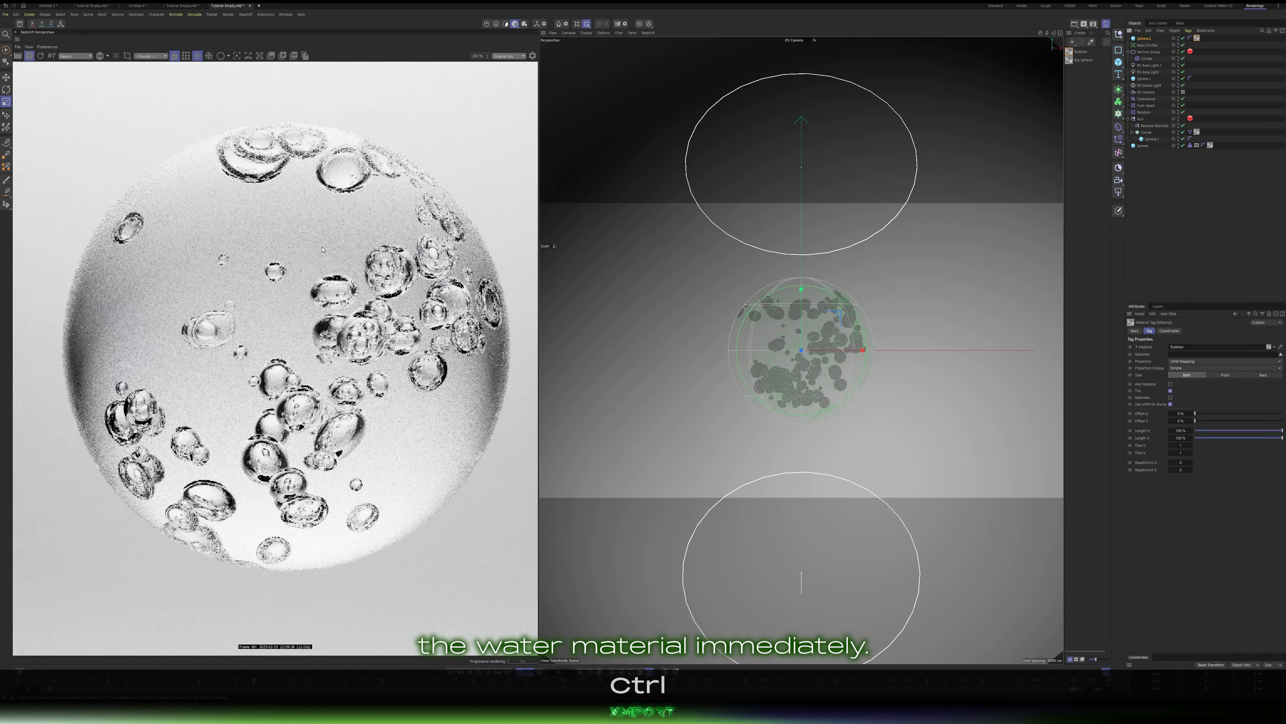
{"action": "scroll", "coordinate": [283, 245], "scroll_direction": "down", "scroll_amount": 5}
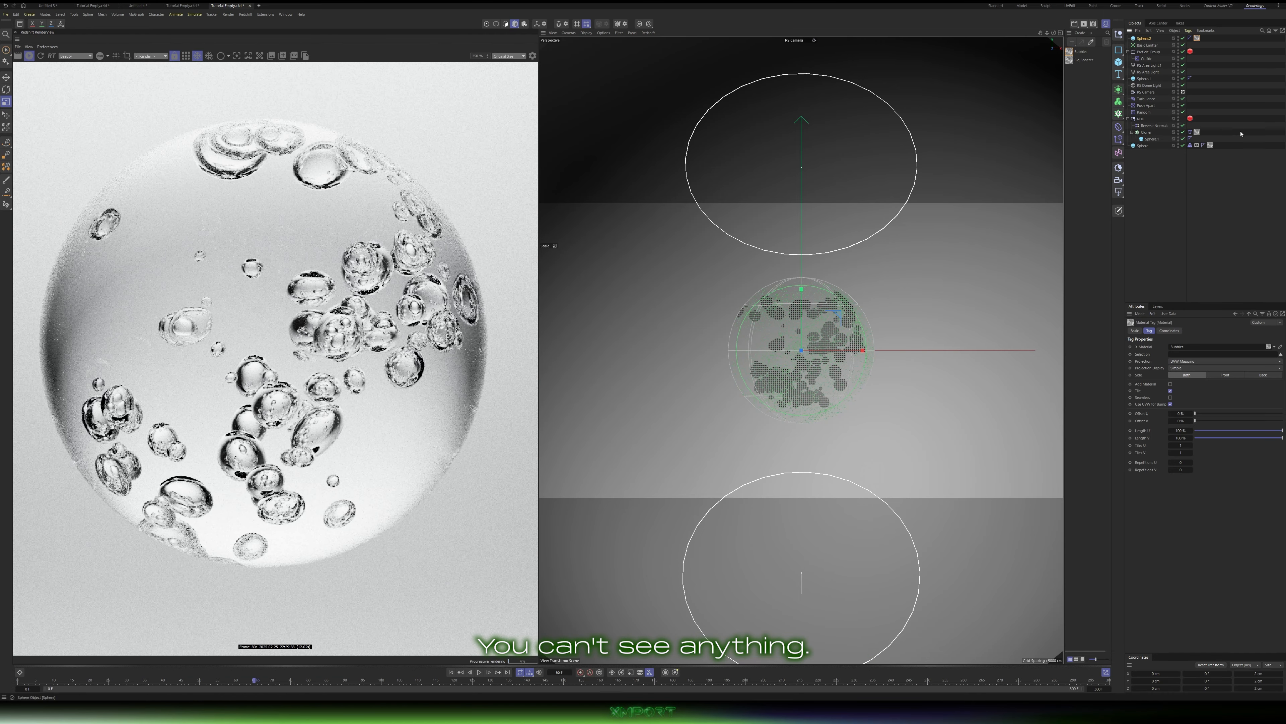
{"action": "left_click", "coordinate": [1152, 126]}
{"action": "left_click_drag", "start_coordinate": [1160, 129], "coordinate": [1151, 39]}
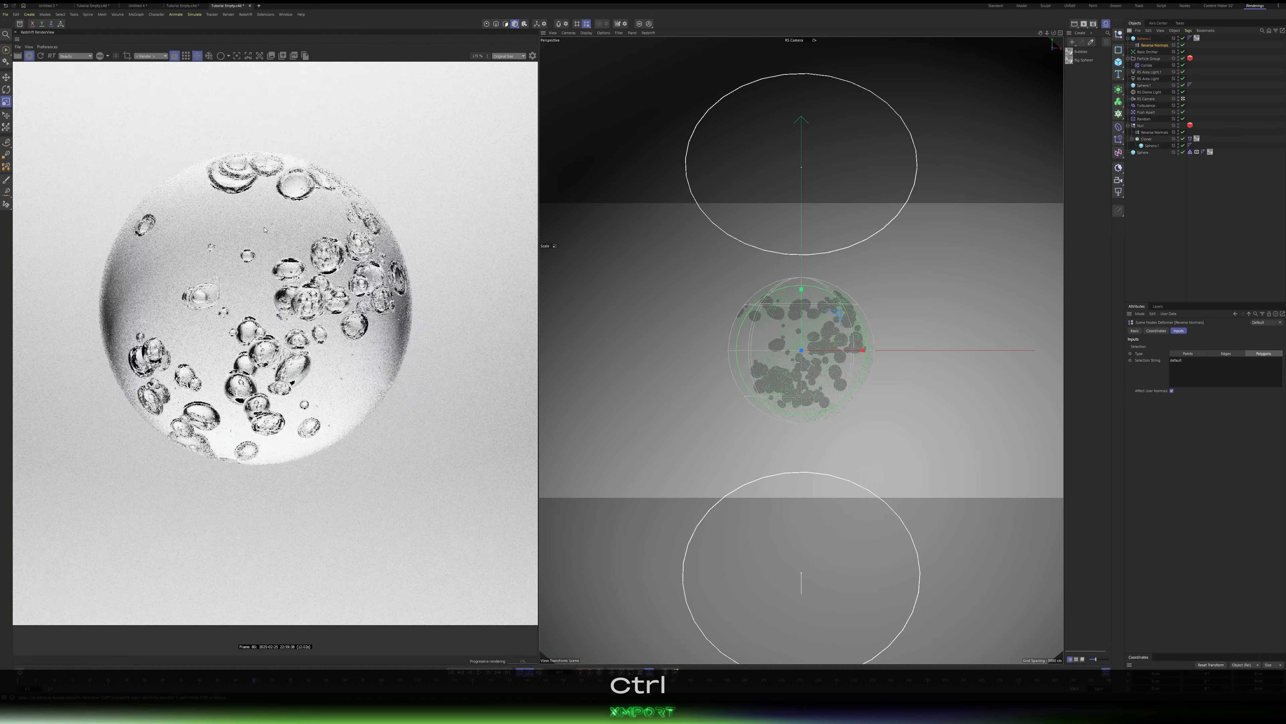
Step: Set the particle scale multiplier to 4 in the Particle Group's Redshift tag and check the particles in the live render
{"action": "left_click", "coordinate": [1189, 59]}
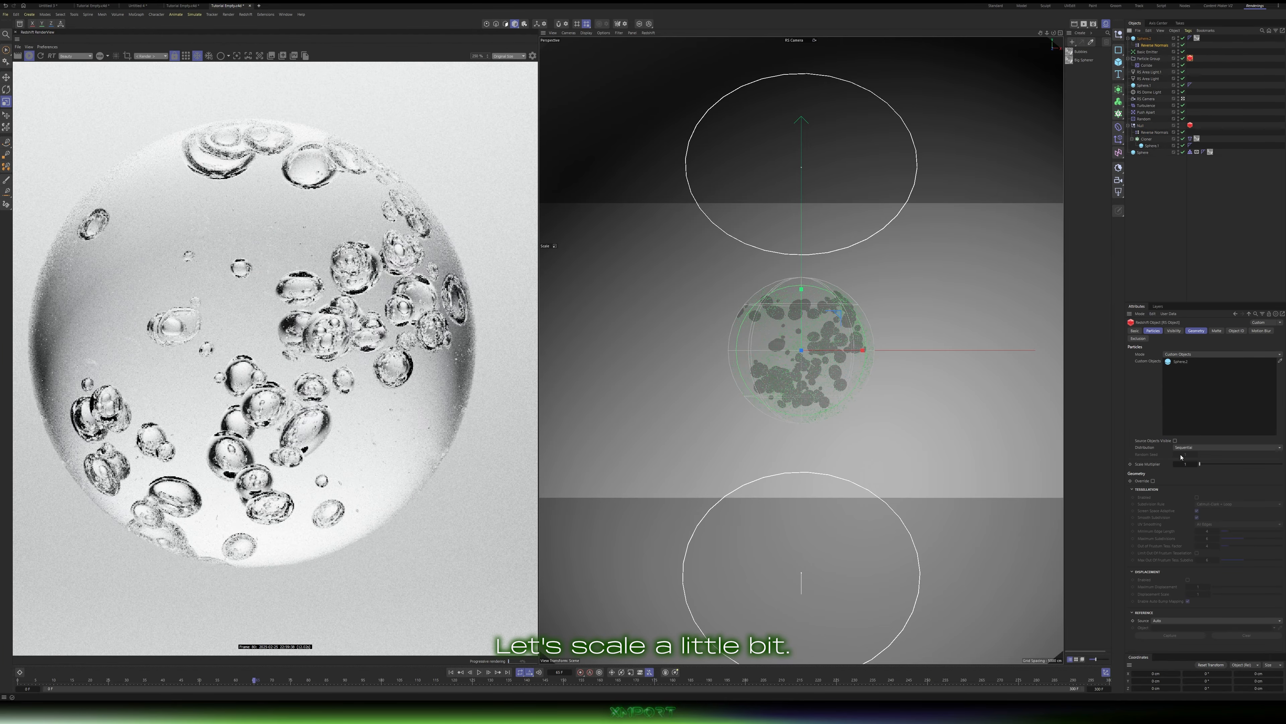
{"action": "left_click", "coordinate": [1208, 39]}
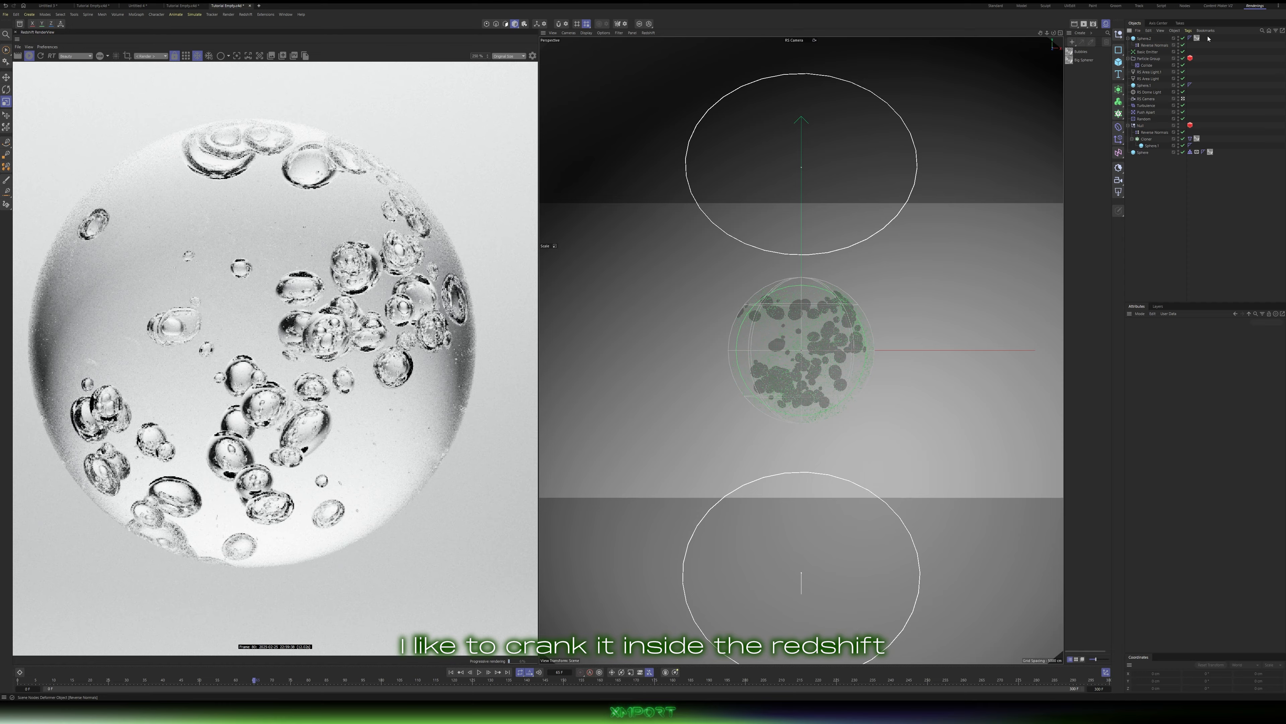
{"action": "left_click", "coordinate": [1191, 59]}
{"action": "left_click", "coordinate": [1153, 330]}
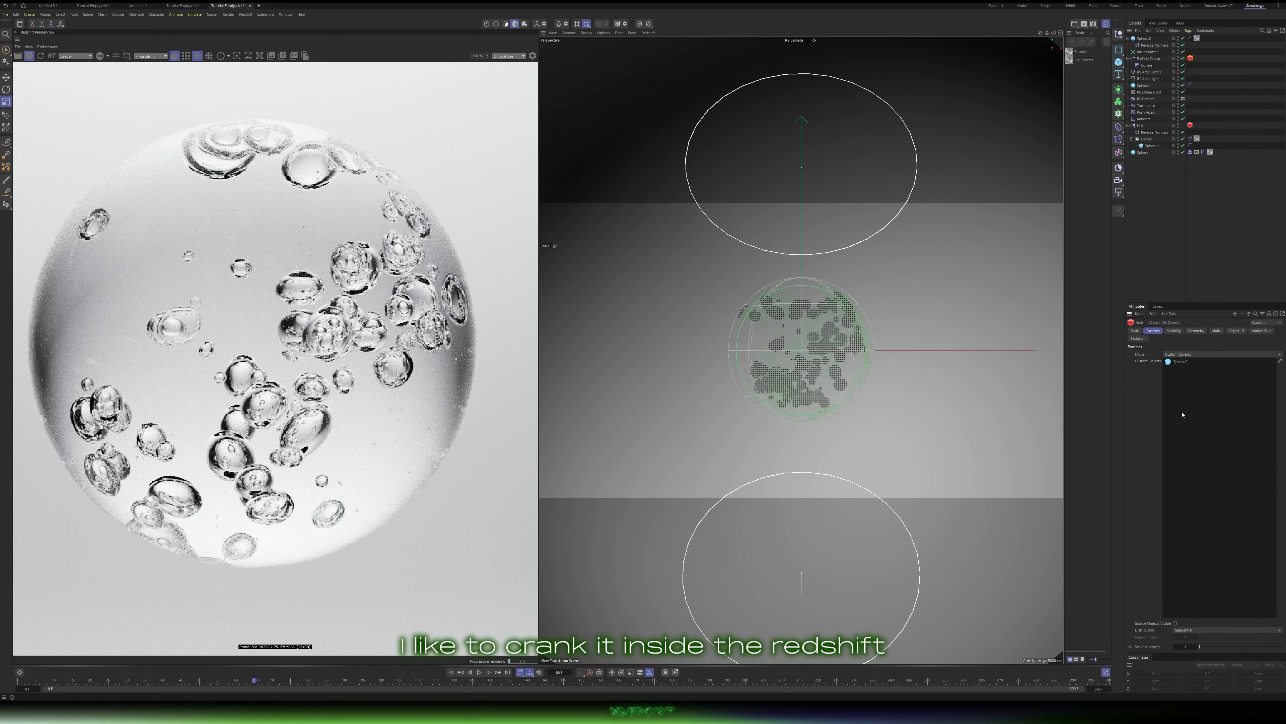
{"action": "left_click", "coordinate": [1186, 647]}
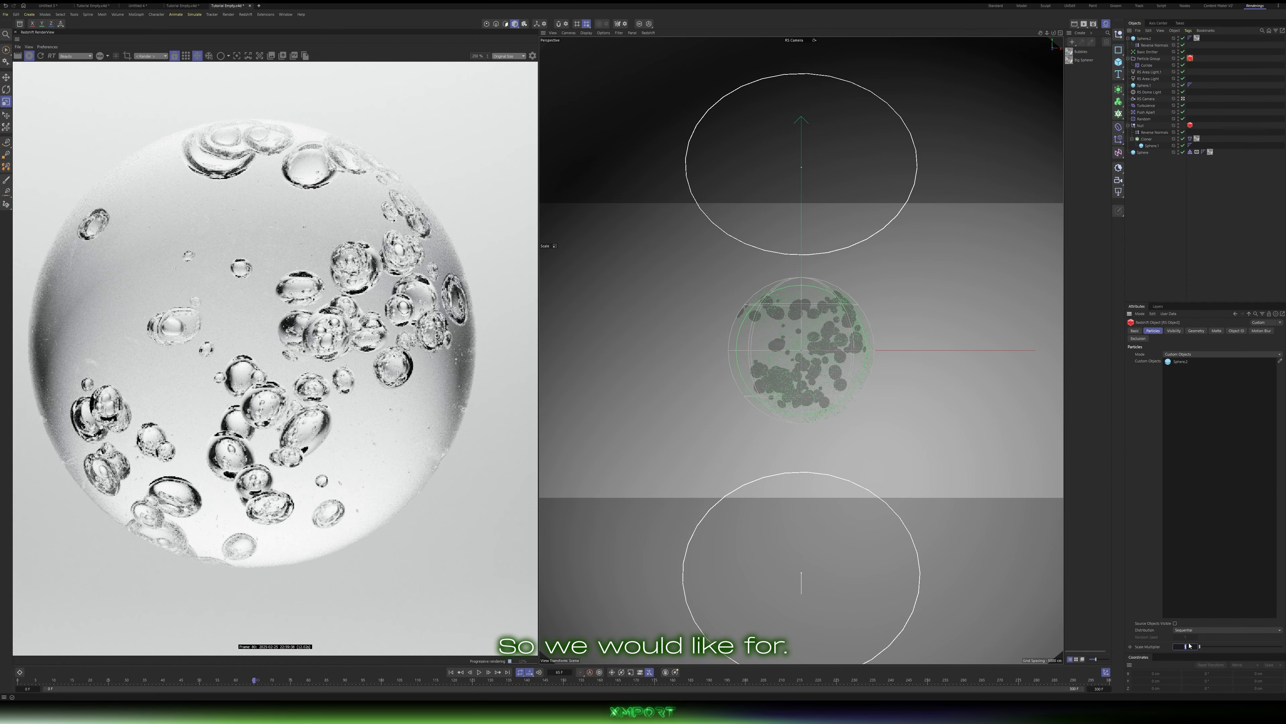
{"action": "type", "text": "4"}
{"action": "key", "text": "Return"}
{"action": "scroll", "coordinate": [273, 266], "scroll_direction": "down", "scroll_amount": 5}
{"action": "left_click", "coordinate": [1149, 91]}
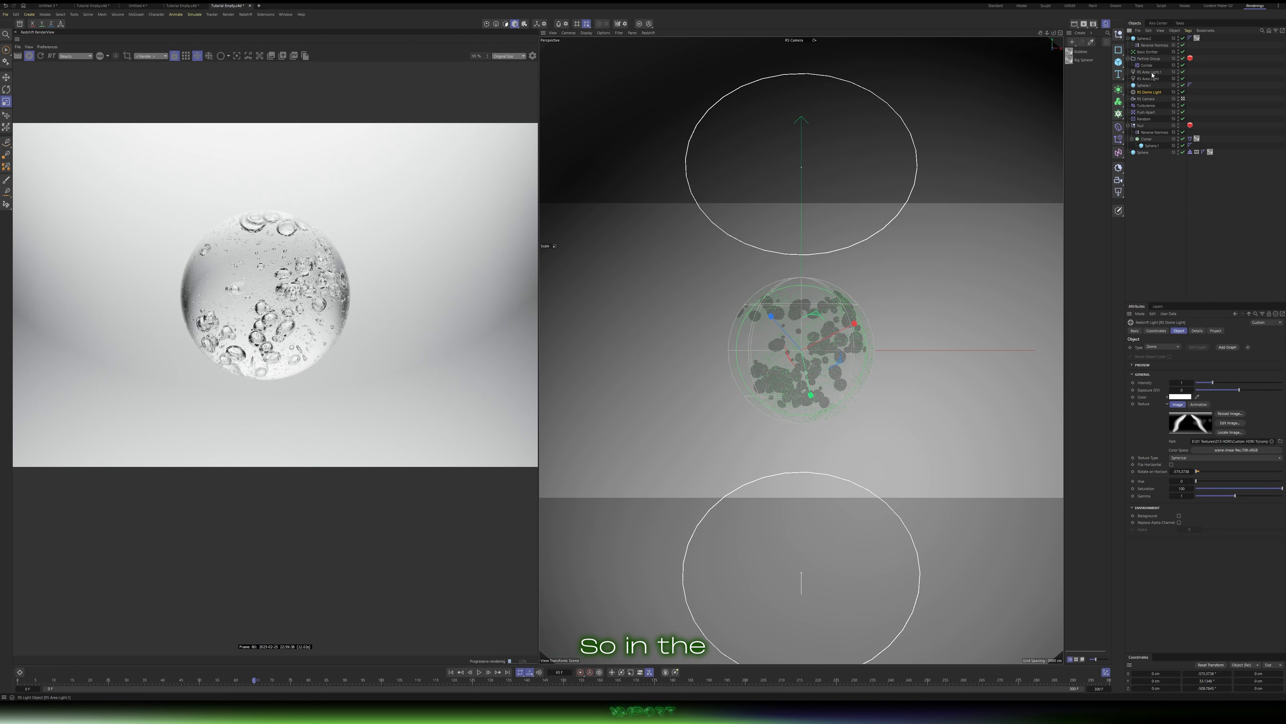
{"action": "scroll", "coordinate": [272, 248], "scroll_direction": "up", "scroll_amount": 4}
{"action": "scroll", "coordinate": [272, 247], "scroll_direction": "down", "scroll_amount": 2}
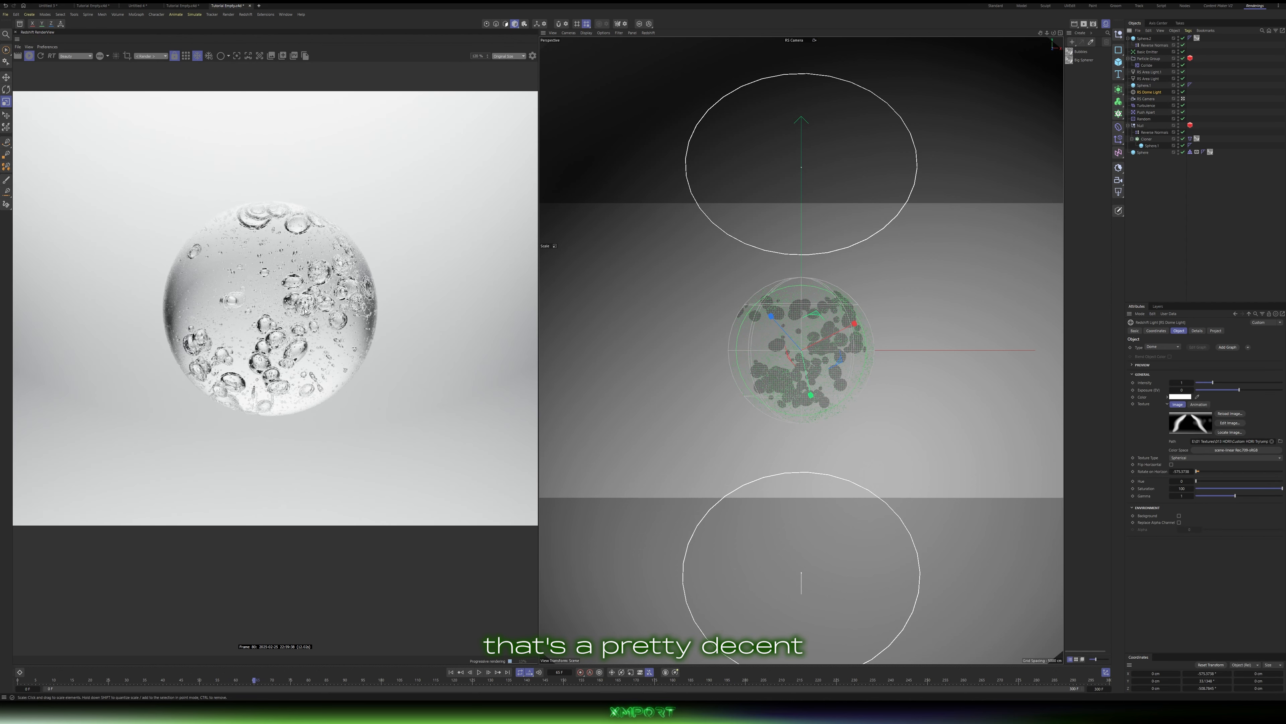
{"action": "scroll", "coordinate": [305, 310], "scroll_direction": "up", "scroll_amount": 3}
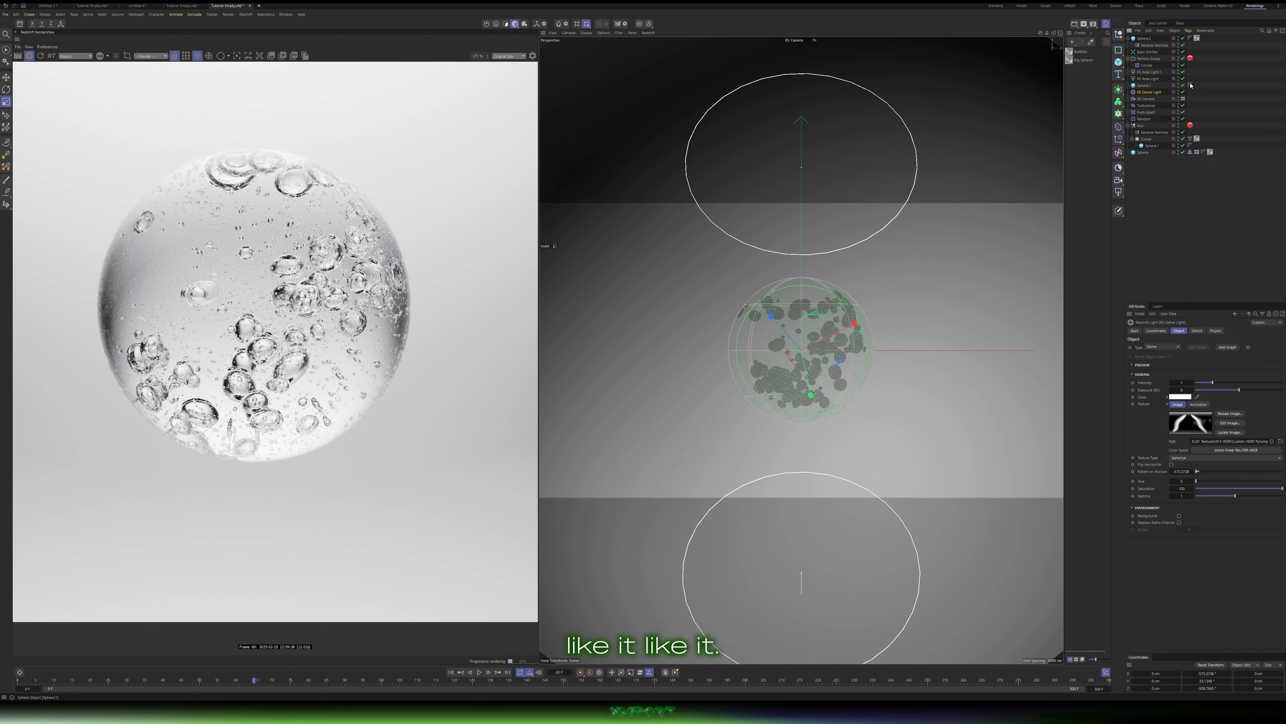
Step: Tint the lower area light pale blue by raising its color saturation
{"action": "left_click", "coordinate": [1165, 76]}
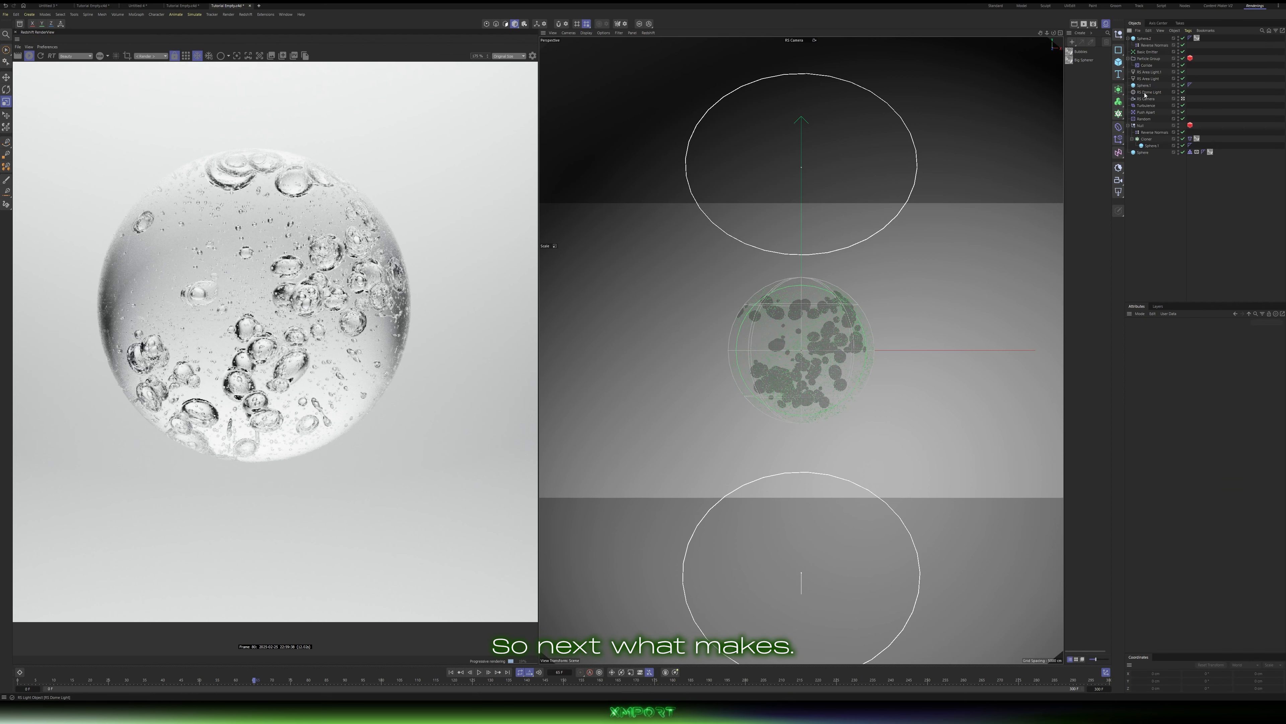
{"action": "left_click", "coordinate": [1152, 72]}
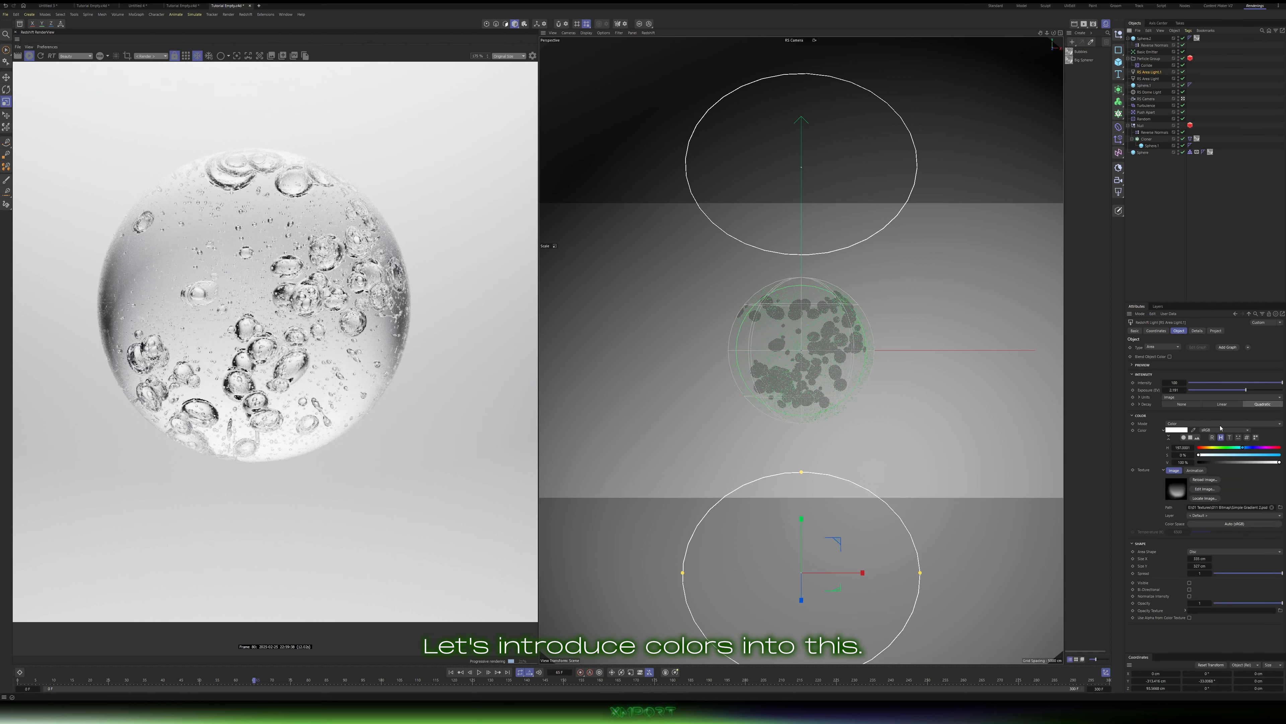
{"action": "left_click_drag", "start_coordinate": [1201, 456], "coordinate": [1246, 455]}
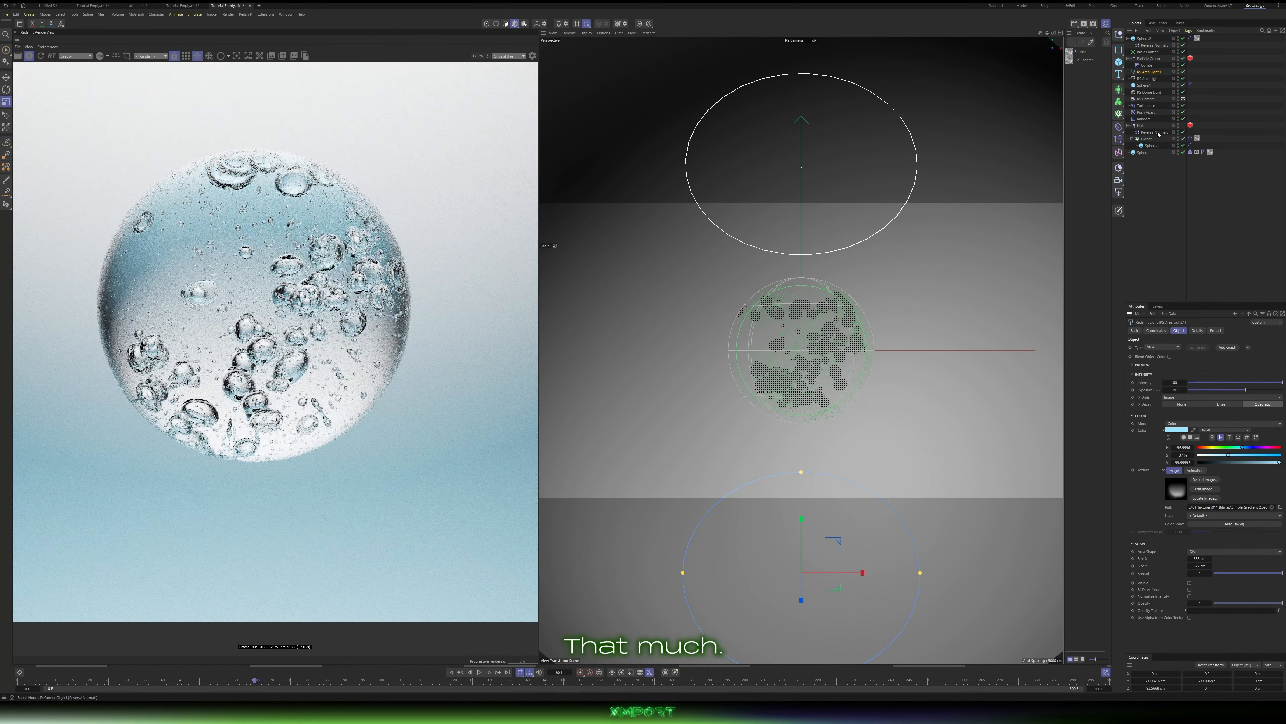
Step: Tint the upper area light a soft bluish purple and inspect the two-color lighting in the live render
{"action": "left_click", "coordinate": [1152, 79]}
{"action": "left_click_drag", "start_coordinate": [1201, 455], "coordinate": [1229, 455]}
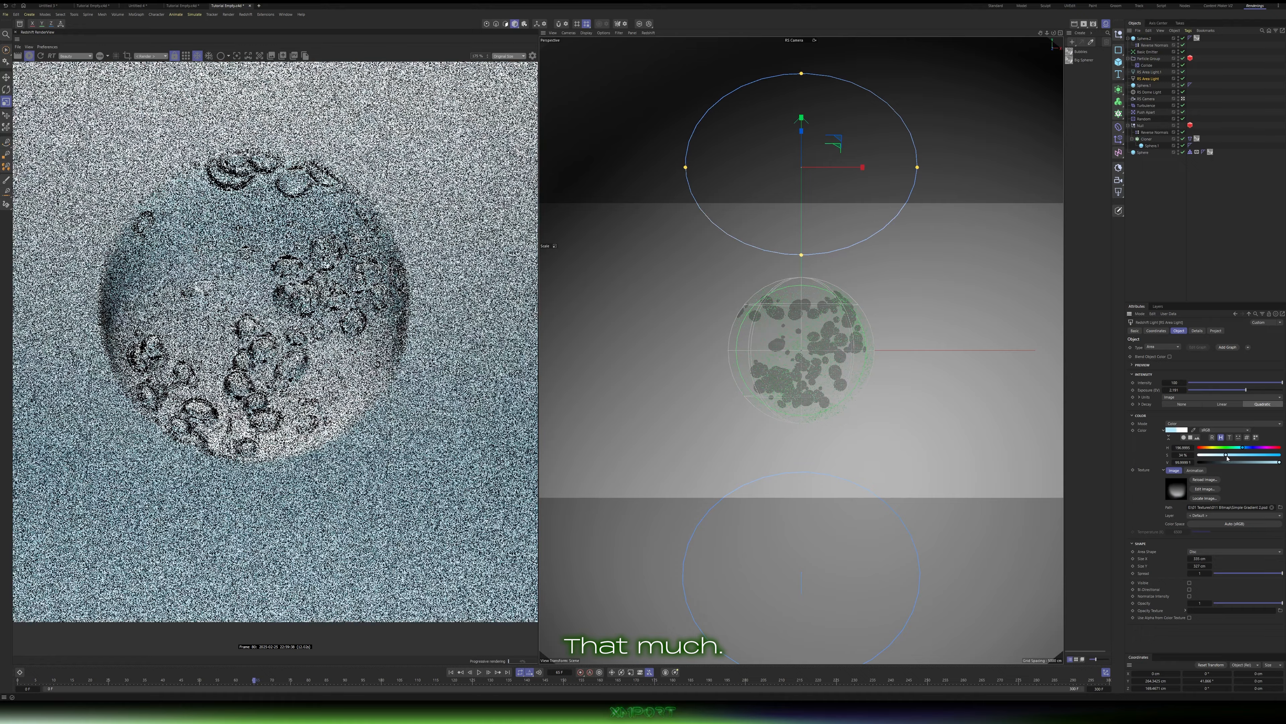
{"action": "left_click", "coordinate": [1250, 448]}
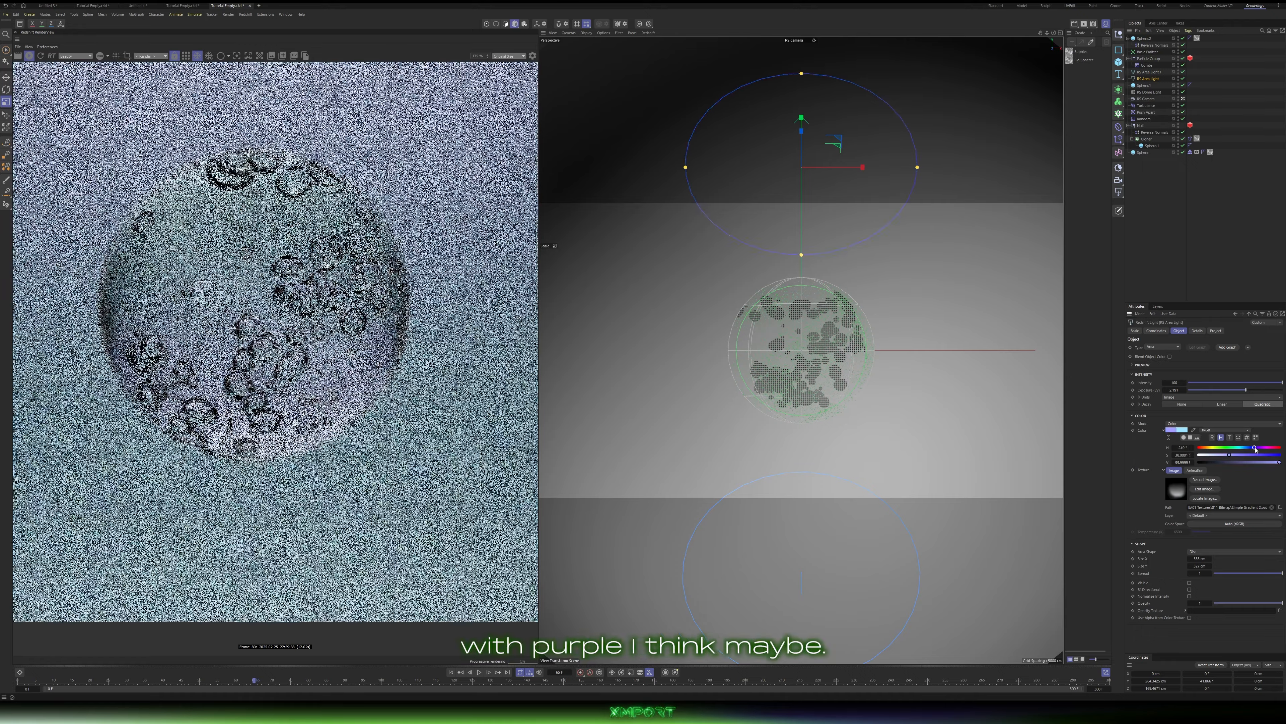
{"action": "left_click", "coordinate": [1252, 448]}
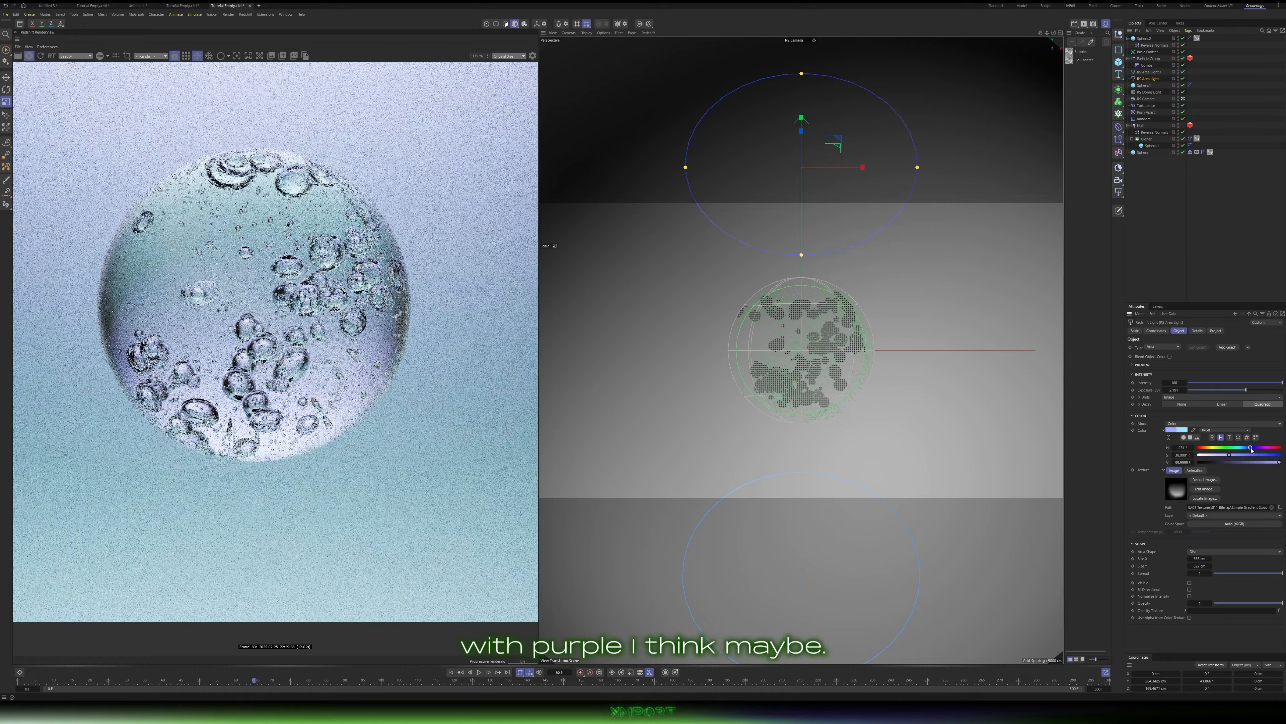
{"action": "scroll", "coordinate": [300, 278], "scroll_direction": "down", "scroll_amount": 3}
{"action": "scroll", "coordinate": [301, 278], "scroll_direction": "down", "scroll_amount": 2}
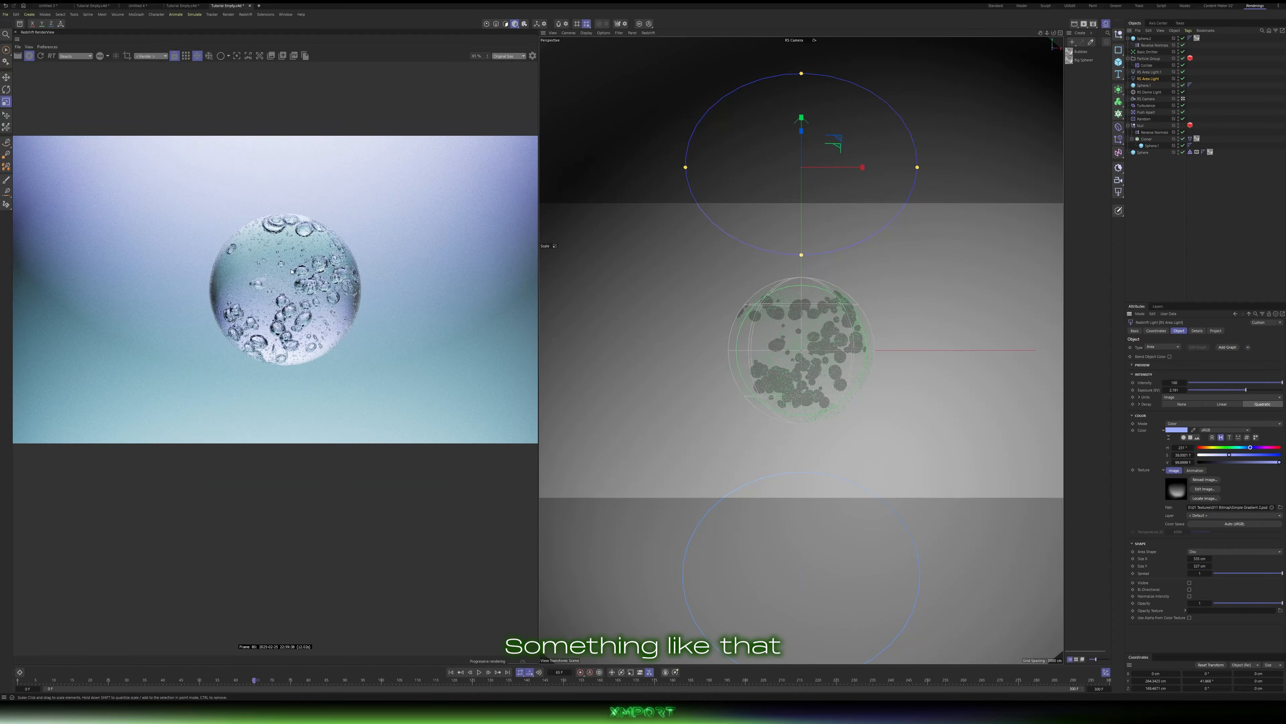
{"action": "scroll", "coordinate": [250, 268], "scroll_direction": "up", "scroll_amount": 4}
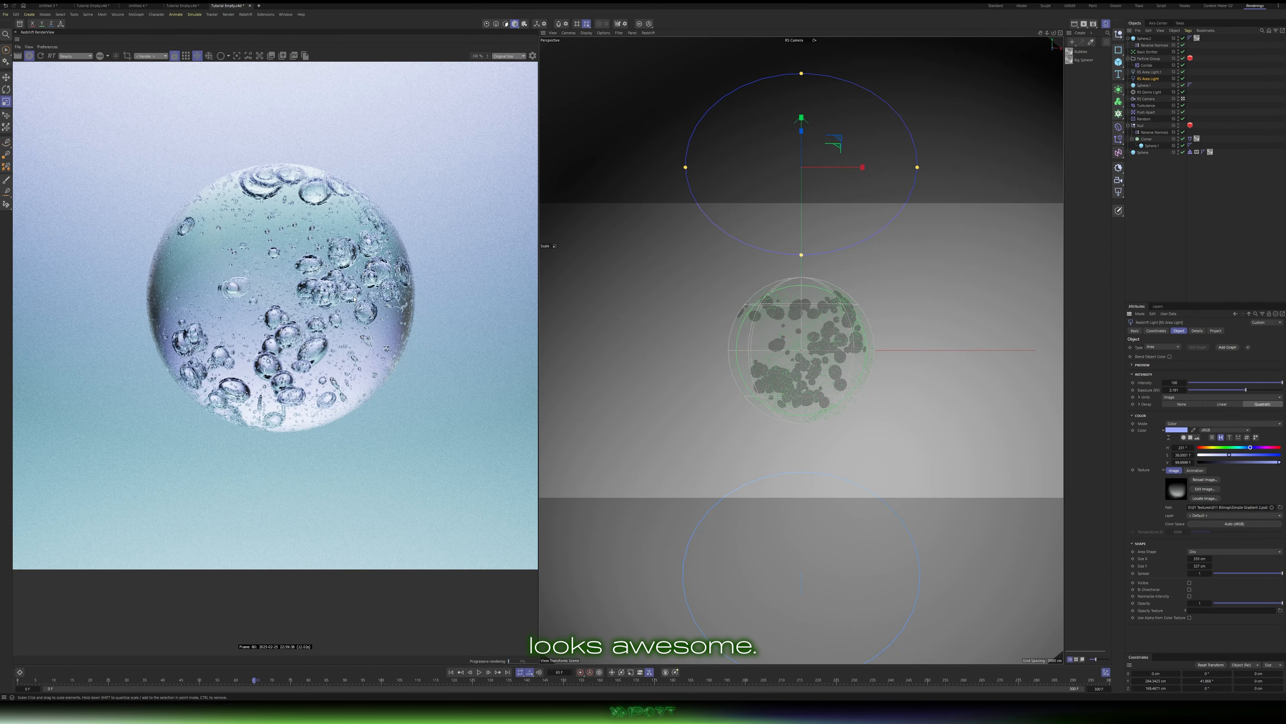
{"action": "scroll", "coordinate": [330, 282], "scroll_direction": "up", "scroll_amount": 2}
{"action": "scroll", "coordinate": [330, 283], "scroll_direction": "down", "scroll_amount": 5}
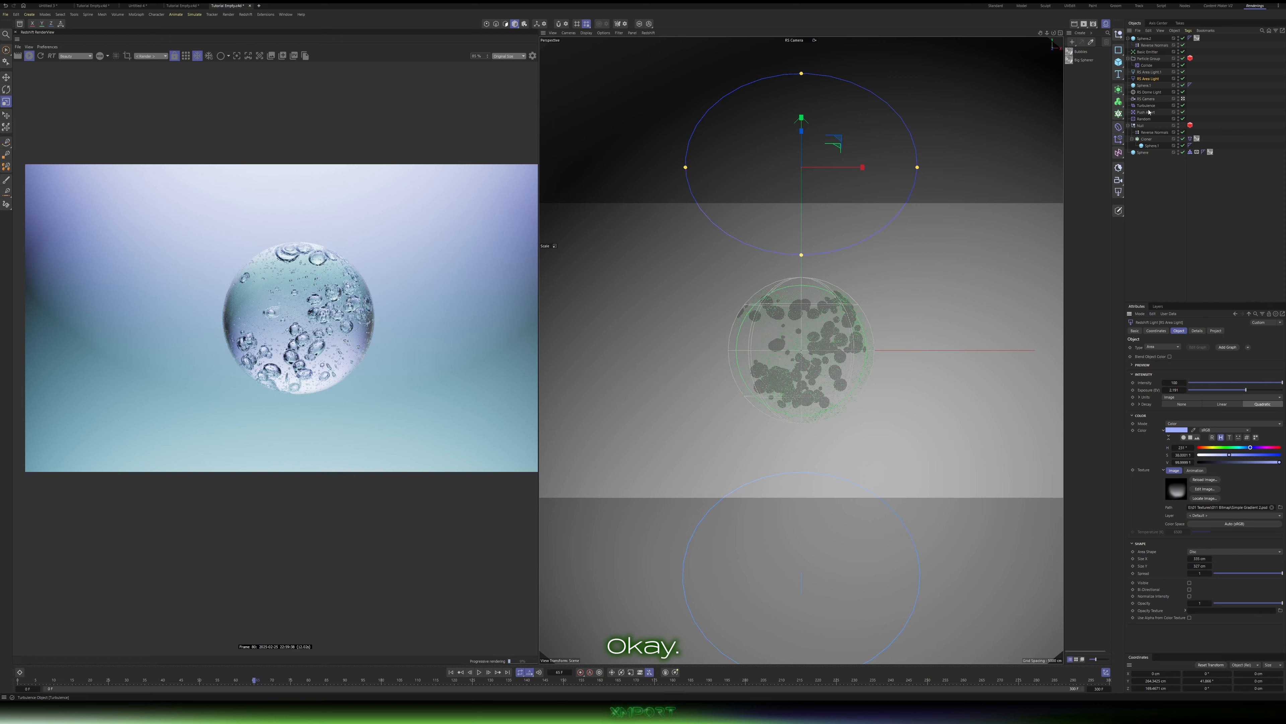
Step: Set the dome light's color to a medium blue and inspect the tinted sphere in the live render
{"action": "left_click", "coordinate": [1147, 92]}
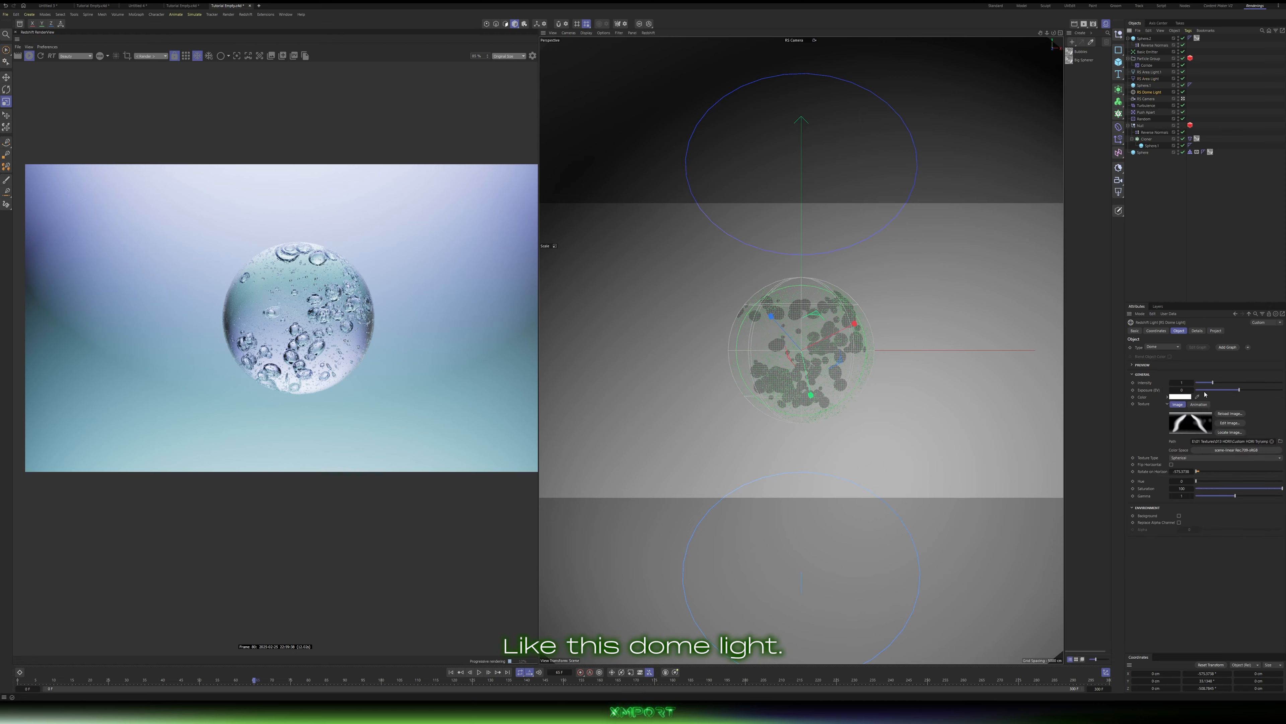
{"action": "left_click", "coordinate": [1167, 397]}
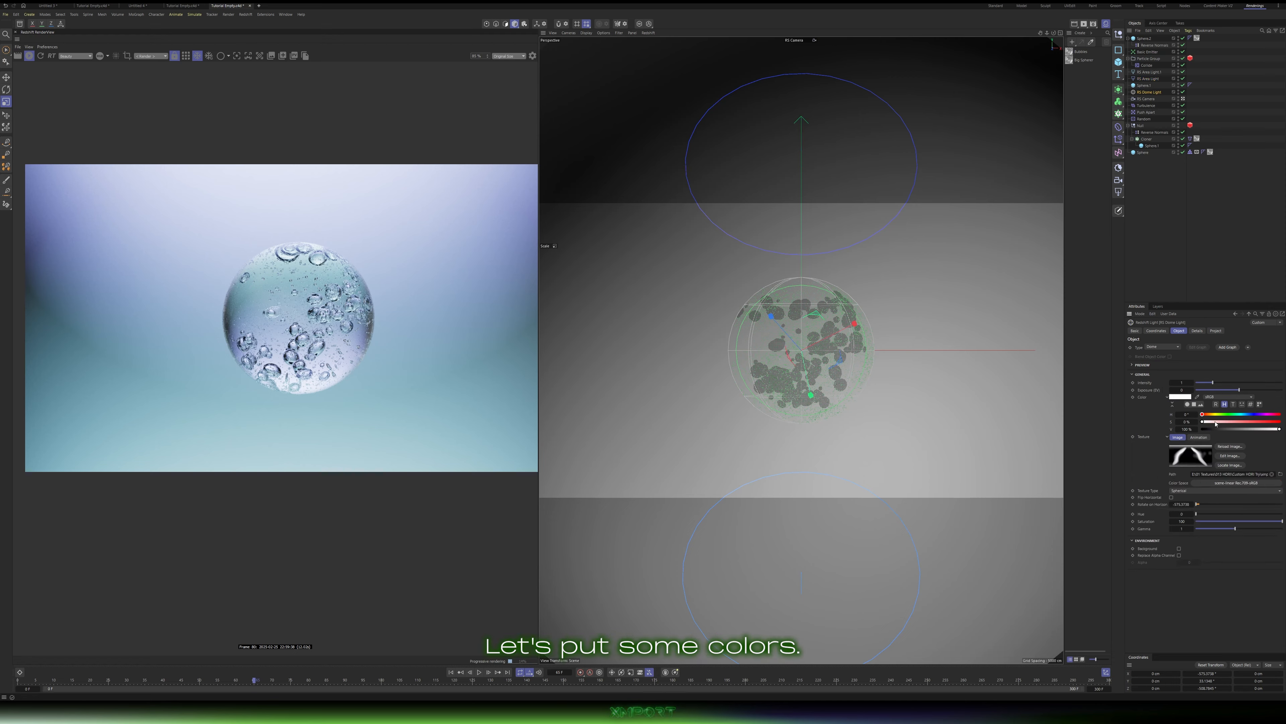
{"action": "left_click", "coordinate": [1248, 416]}
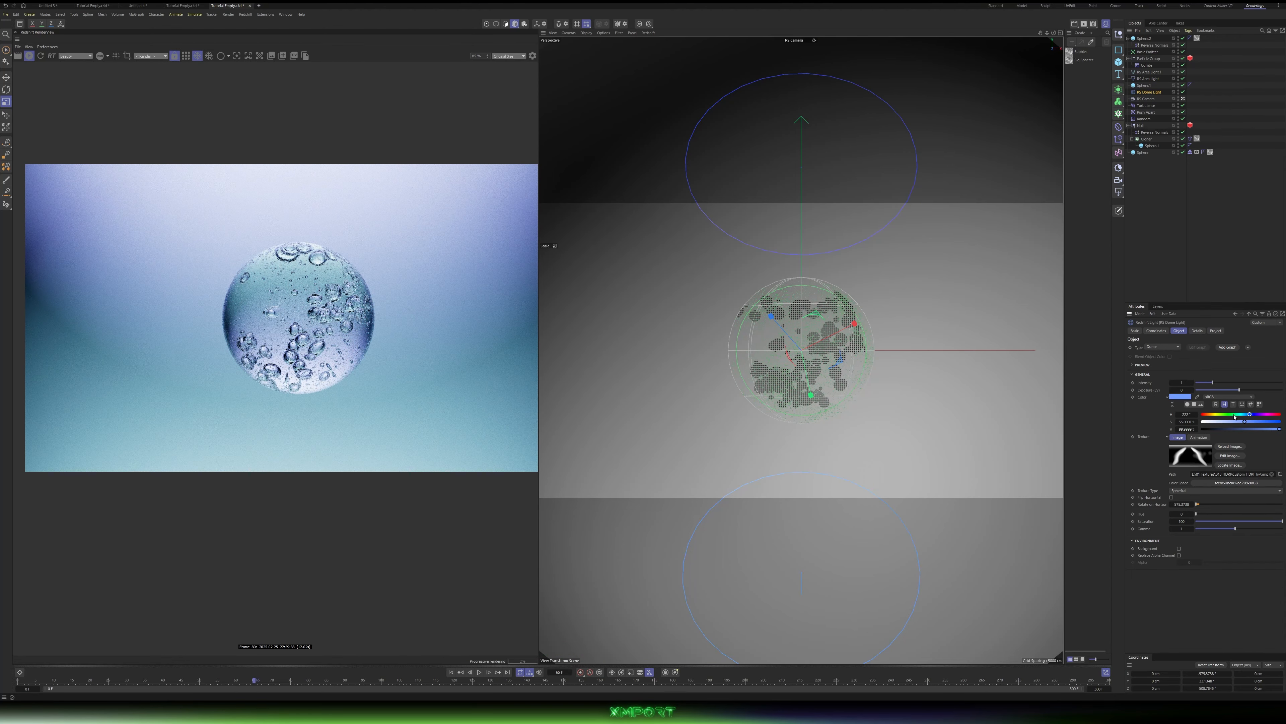
{"action": "scroll", "coordinate": [276, 289], "scroll_direction": "down", "scroll_amount": 6}
{"action": "scroll", "coordinate": [285, 297], "scroll_direction": "up", "scroll_amount": 7}
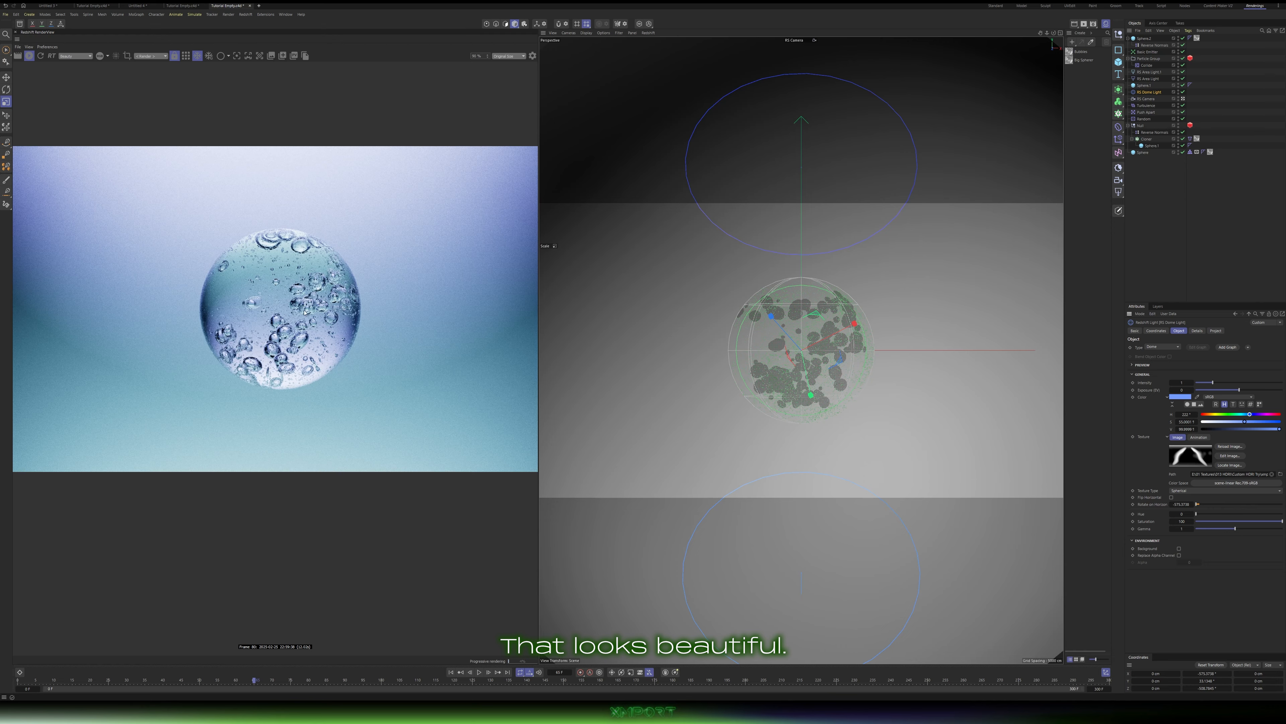
{"action": "scroll", "coordinate": [305, 312], "scroll_direction": "up", "scroll_amount": 3}
{"action": "left_click", "coordinate": [1205, 158]}
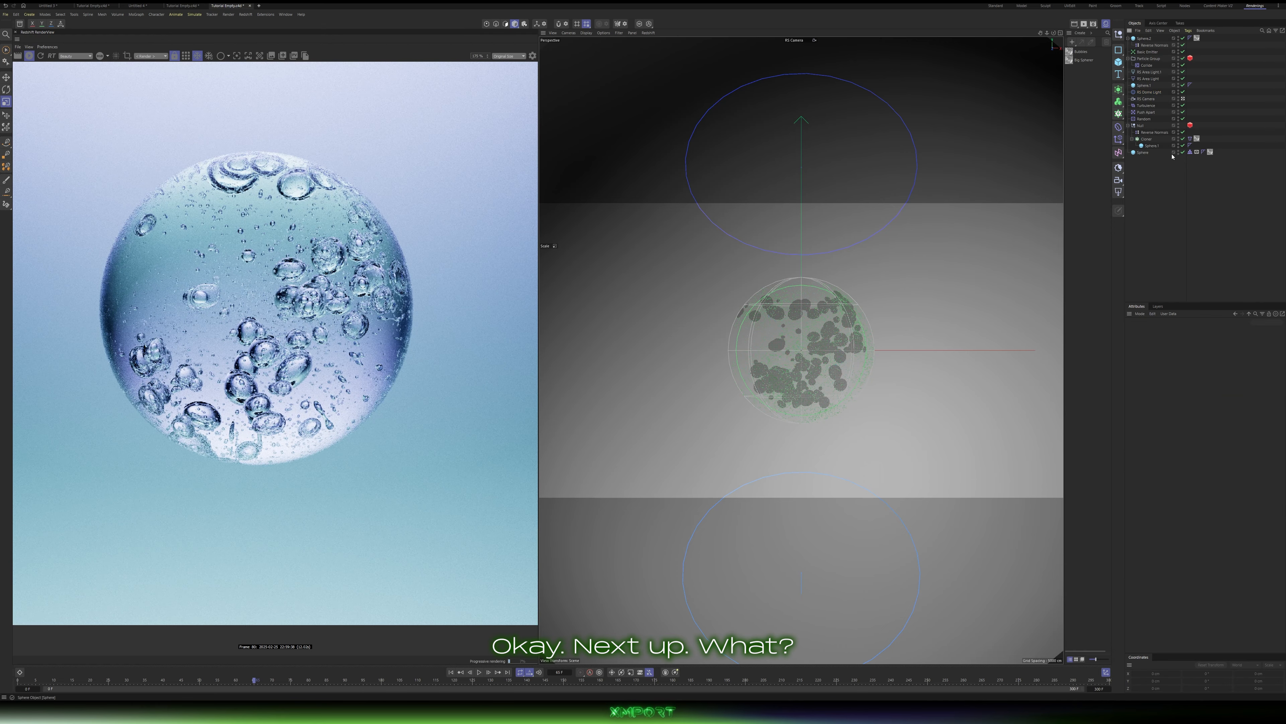
Step: Add a Displacer deformer under the large glass sphere and load a Noise shader into its shading
{"action": "left_click", "coordinate": [1143, 153]}
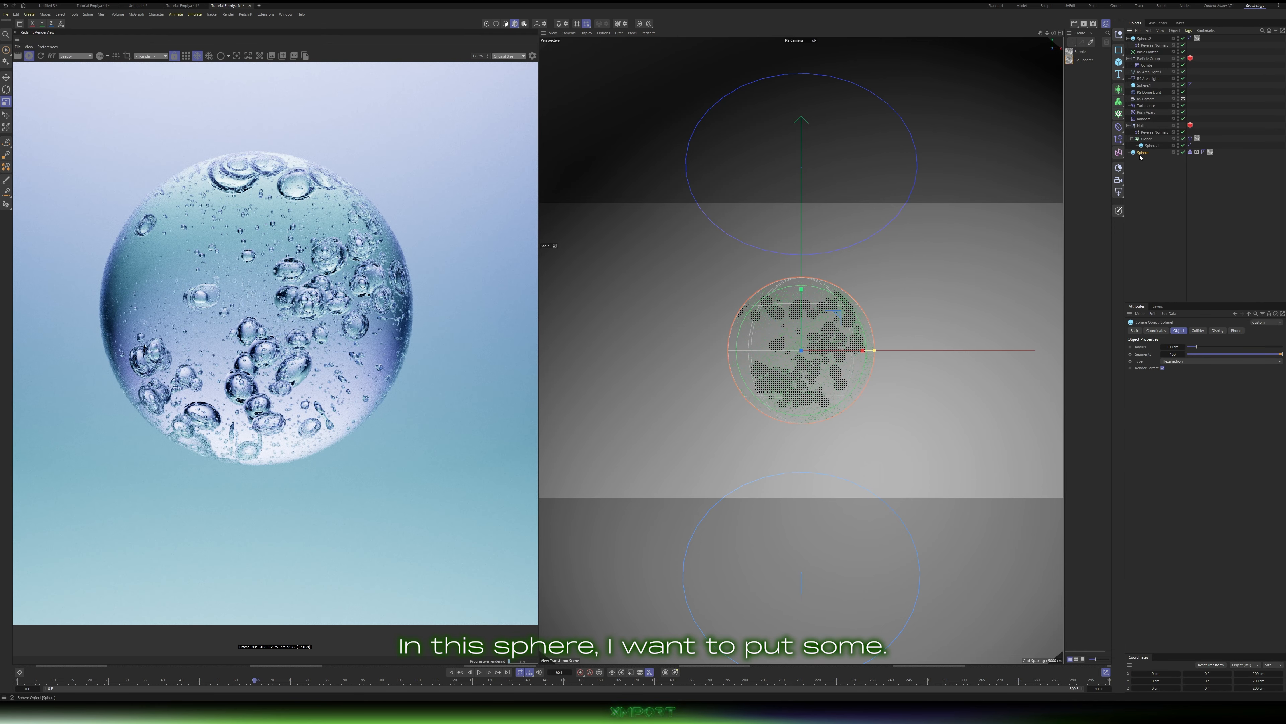
{"action": "left_click", "coordinate": [1118, 130]}
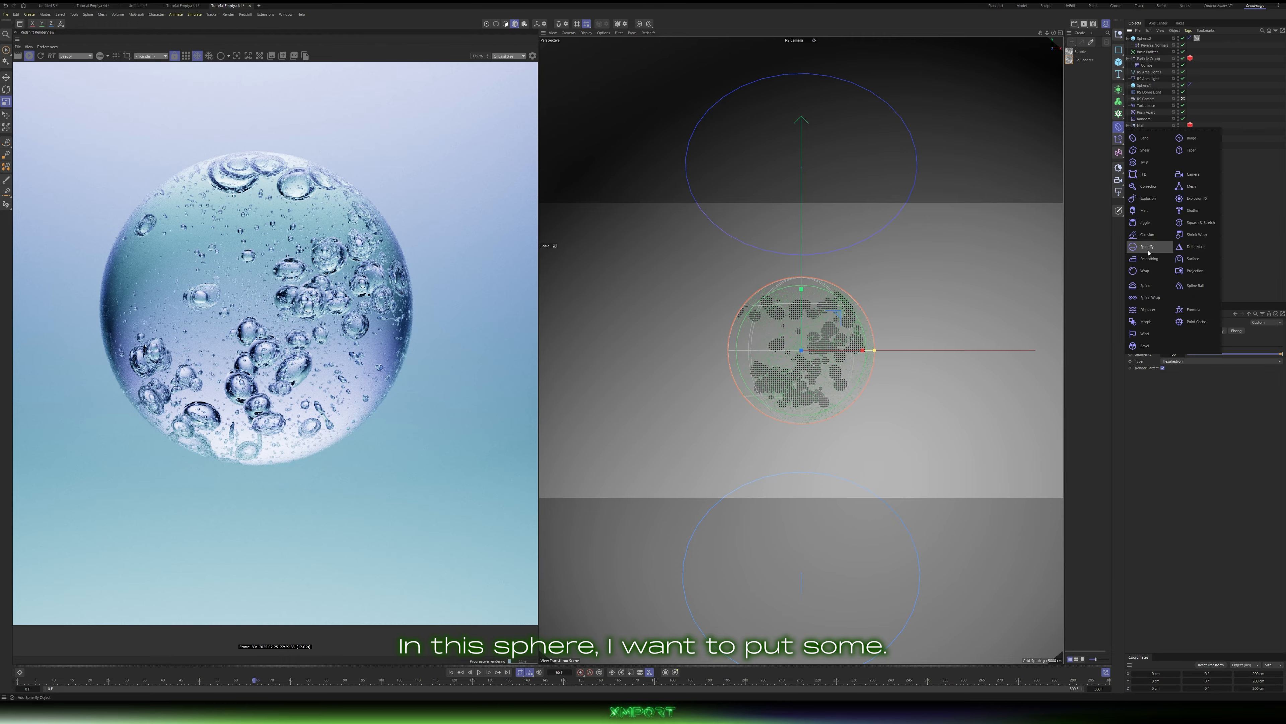
{"action": "left_click", "coordinate": [1154, 314], "text": "shift"}
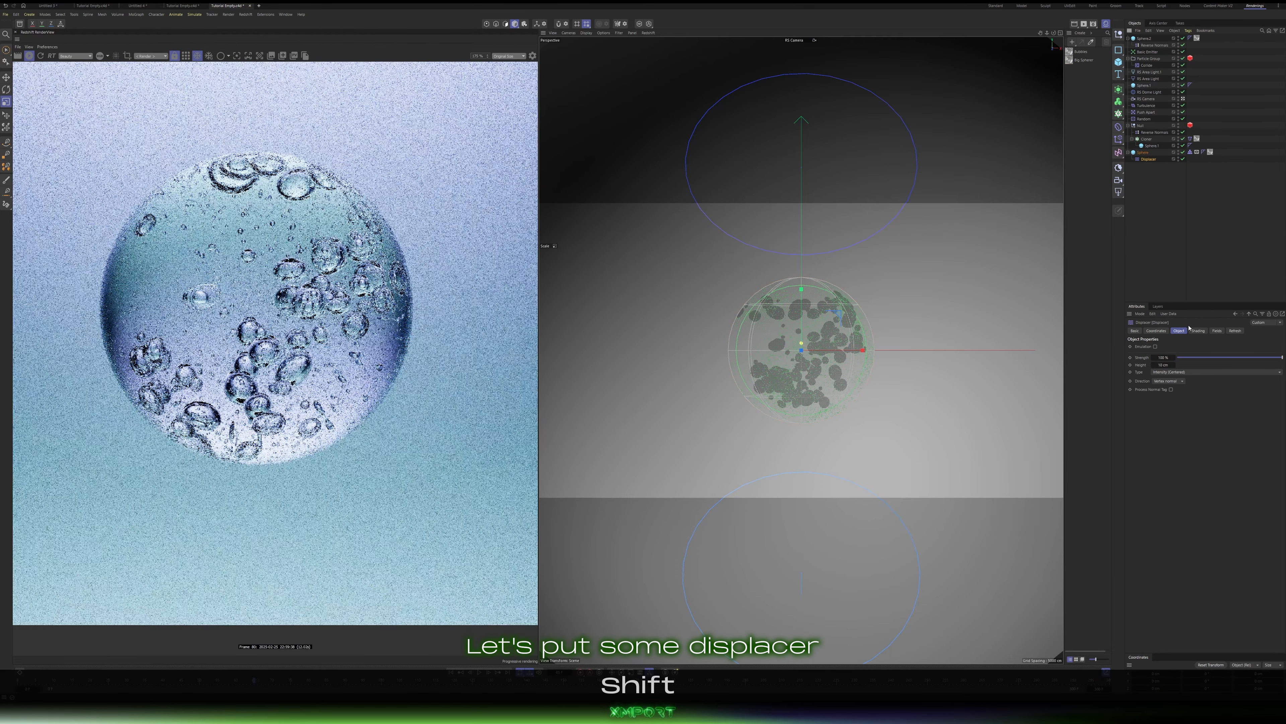
{"action": "left_click", "coordinate": [1199, 330]}
{"action": "left_click", "coordinate": [1153, 353]}
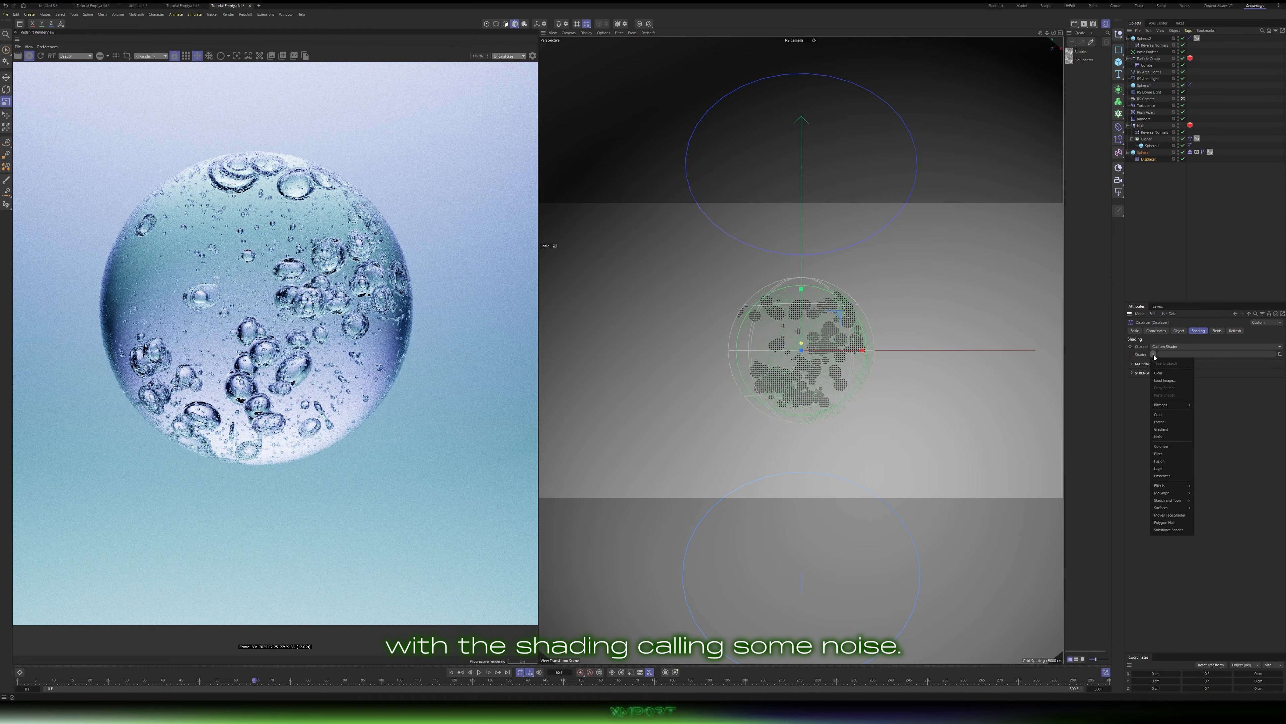
{"action": "left_click", "coordinate": [1172, 439]}
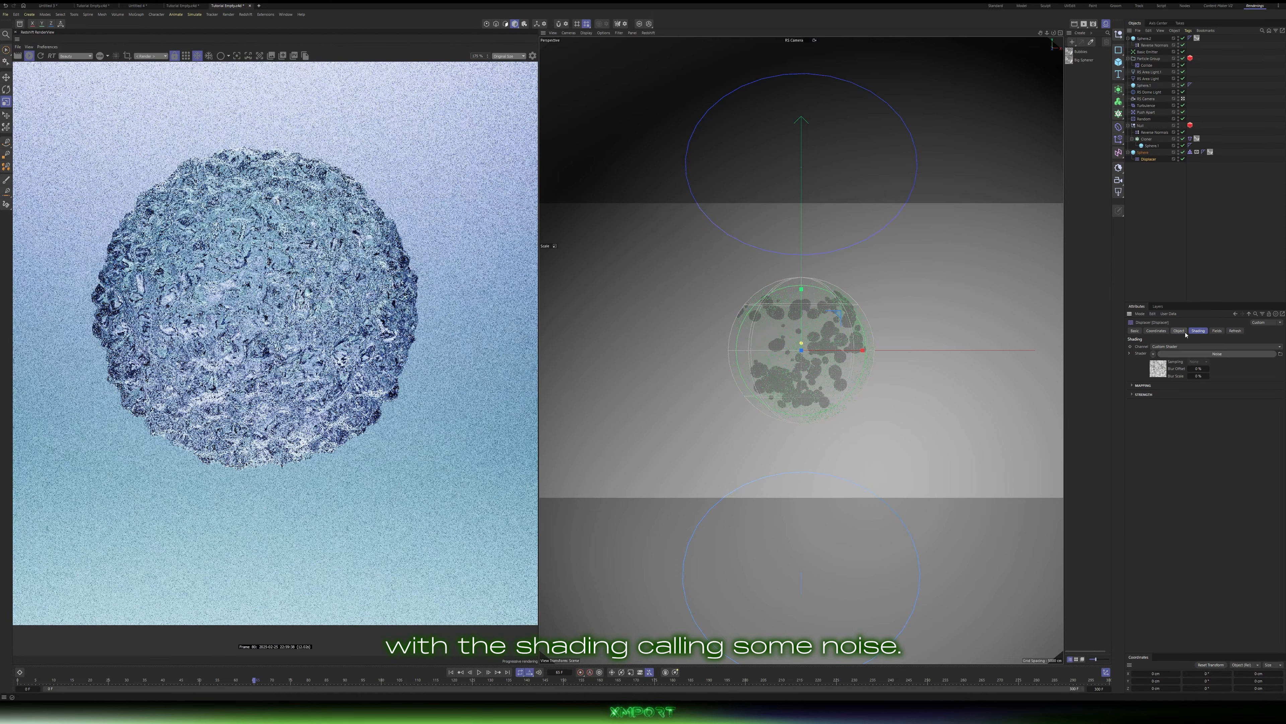
Step: Increase the noise shader's global scale to several times its default so the sphere gets broad, soft displacement
{"action": "left_click", "coordinate": [1163, 355]}
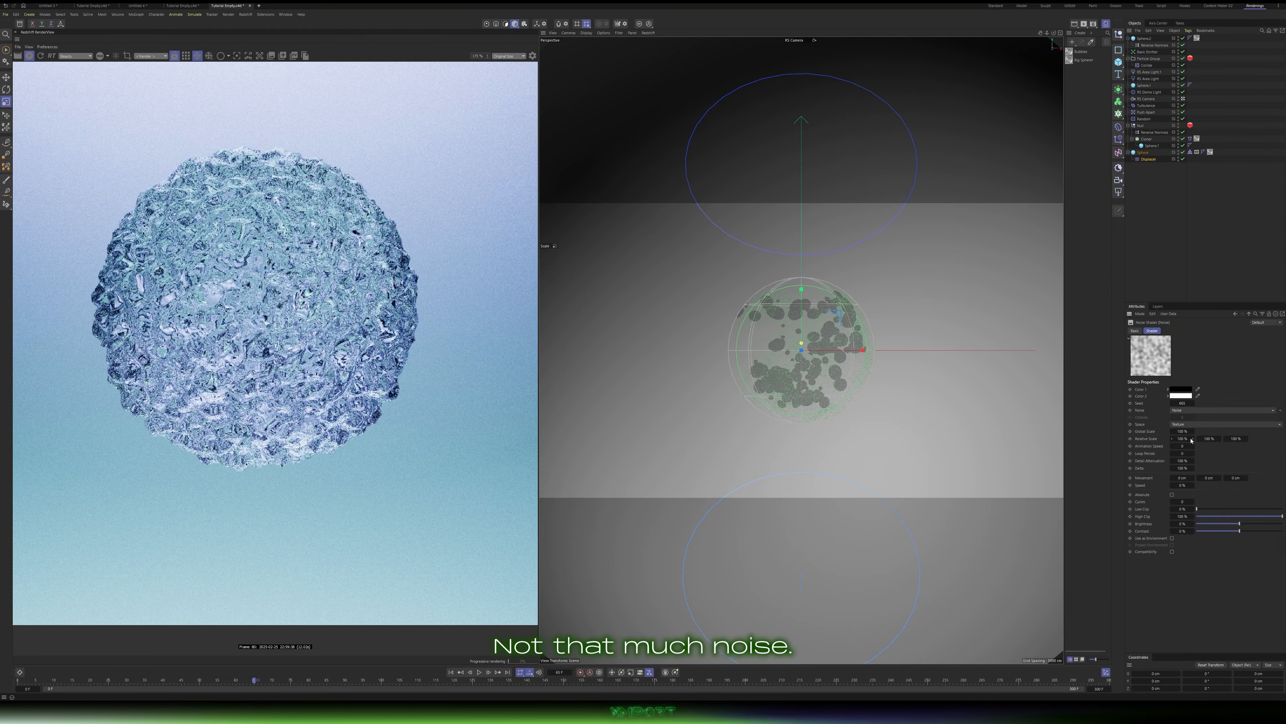
{"action": "left_click_drag", "start_coordinate": [1183, 431], "coordinate": [1237, 431]}
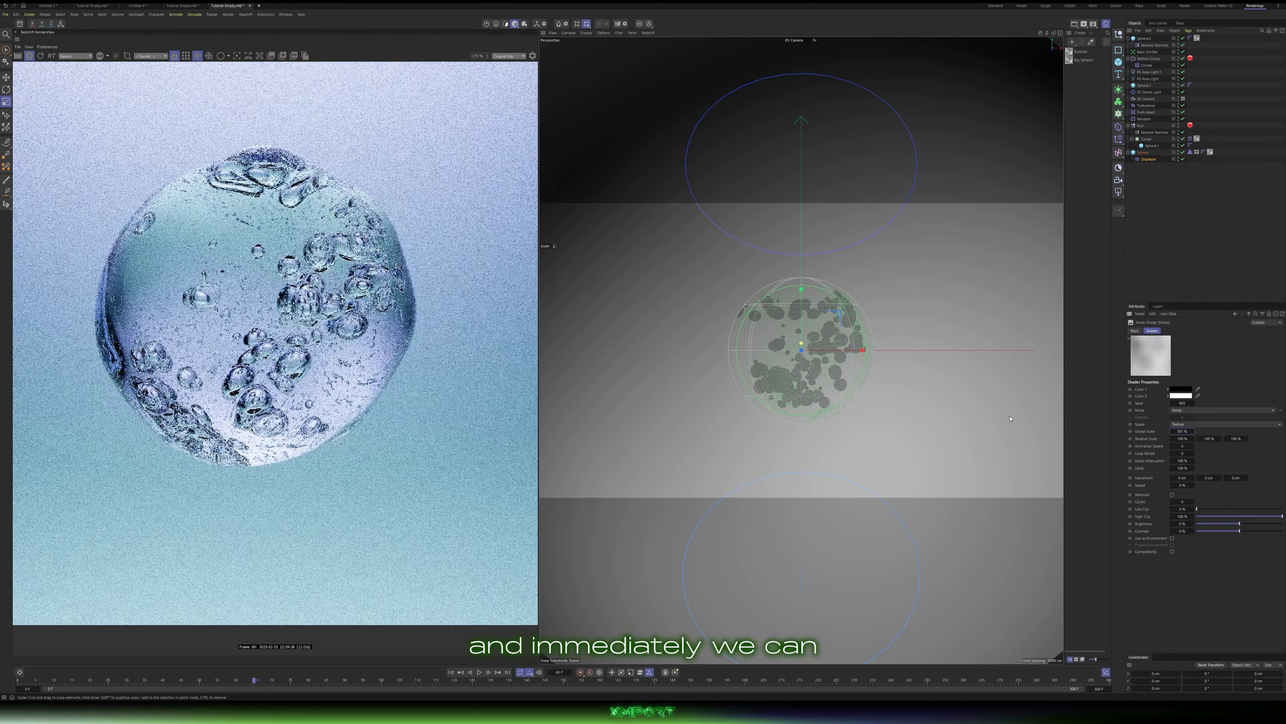
{"action": "scroll", "coordinate": [295, 283], "scroll_direction": "down", "scroll_amount": 3}
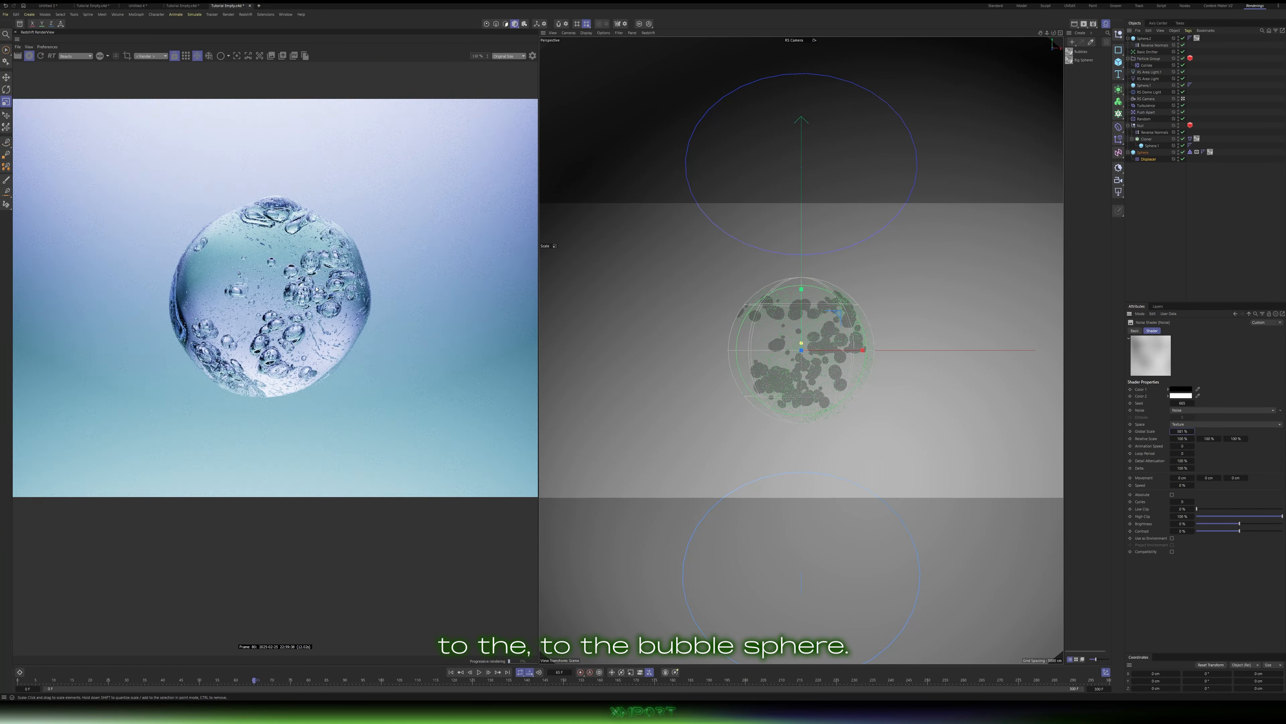
Step: Step up the noise shader's seed several times to find a pleasing distortion of the sphere
{"action": "left_click", "coordinate": [1192, 404]}
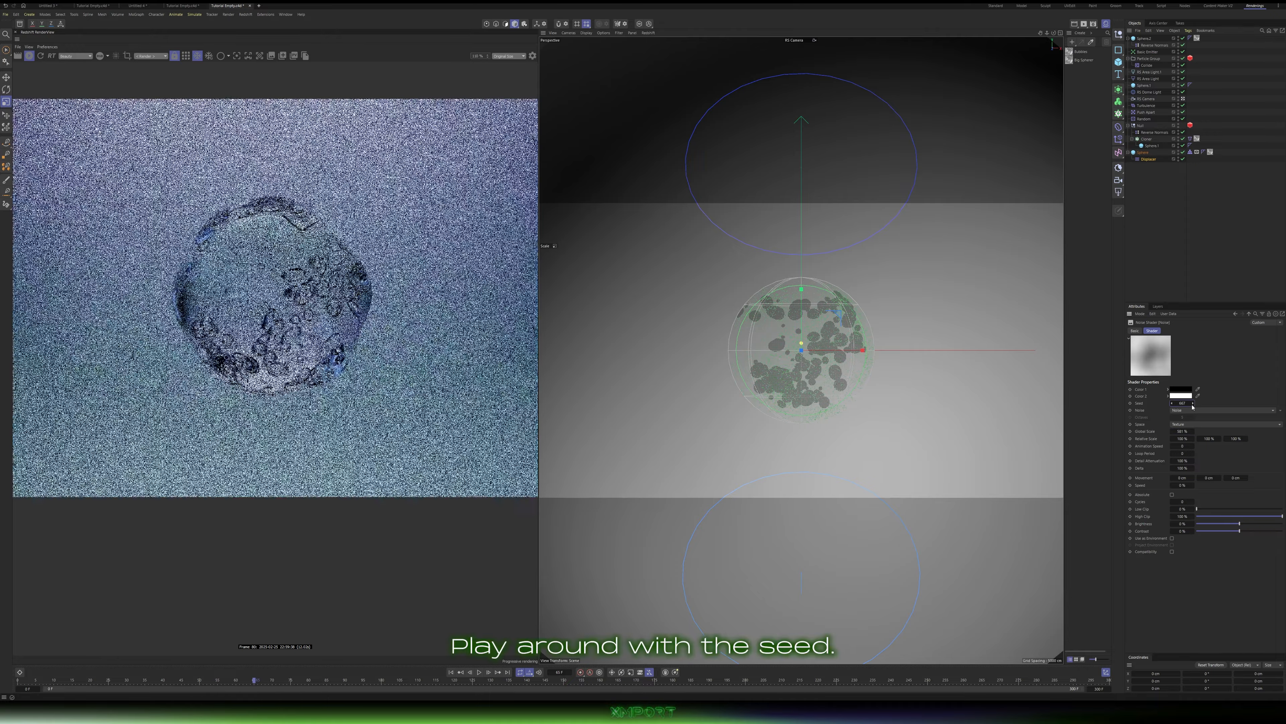
{"action": "left_click", "coordinate": [1192, 404]}
{"action": "left_click", "coordinate": [1192, 404]}
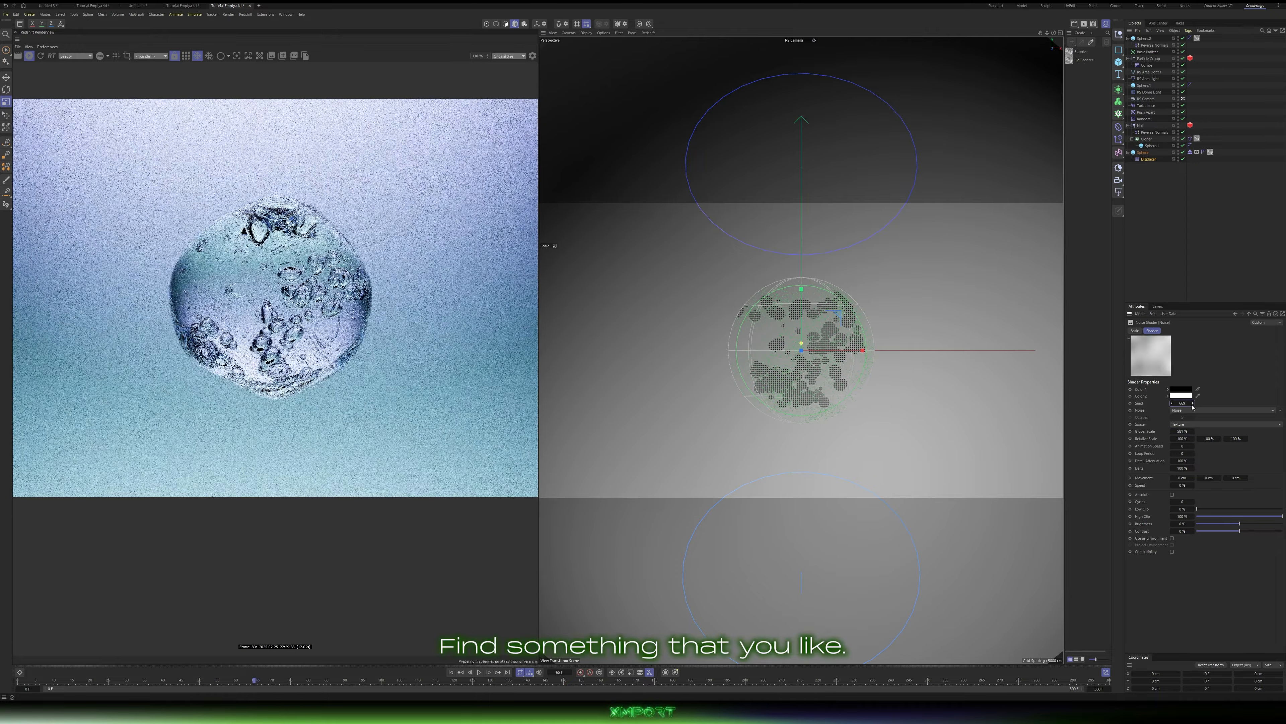
{"action": "left_click", "coordinate": [1192, 404]}
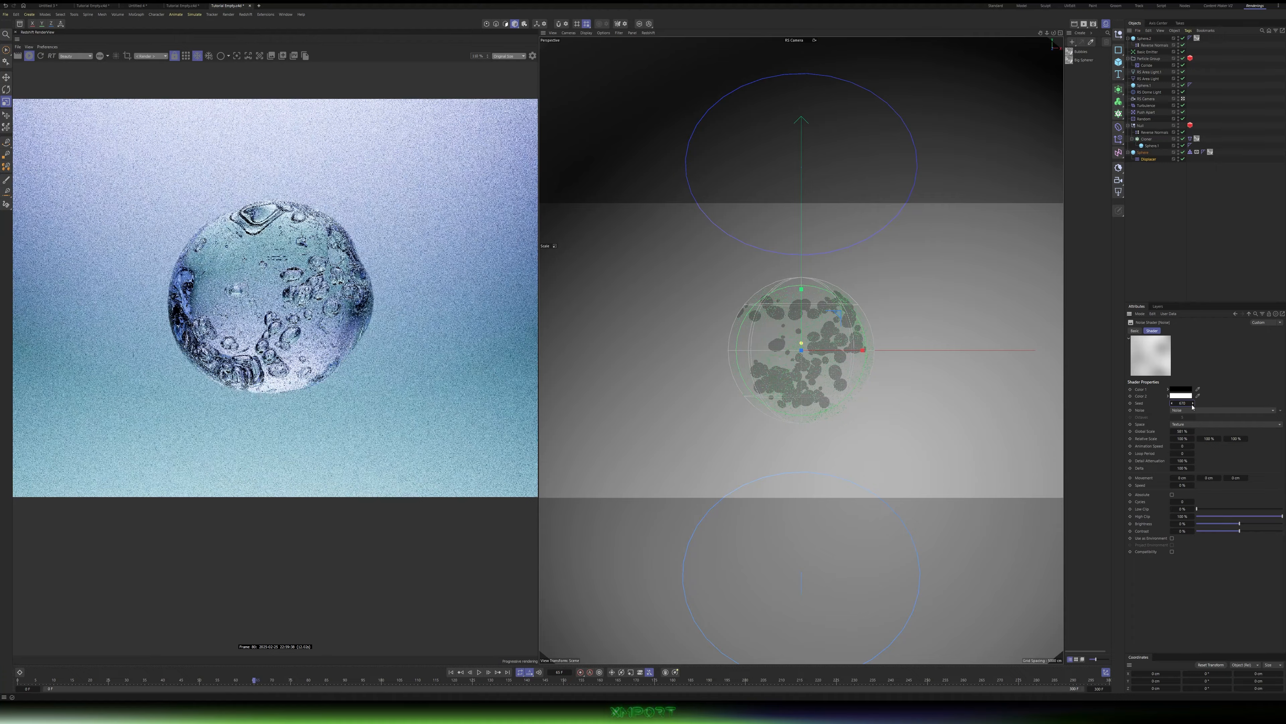
Step: Set the Displacer's height to 4 cm
{"action": "left_click", "coordinate": [1153, 160]}
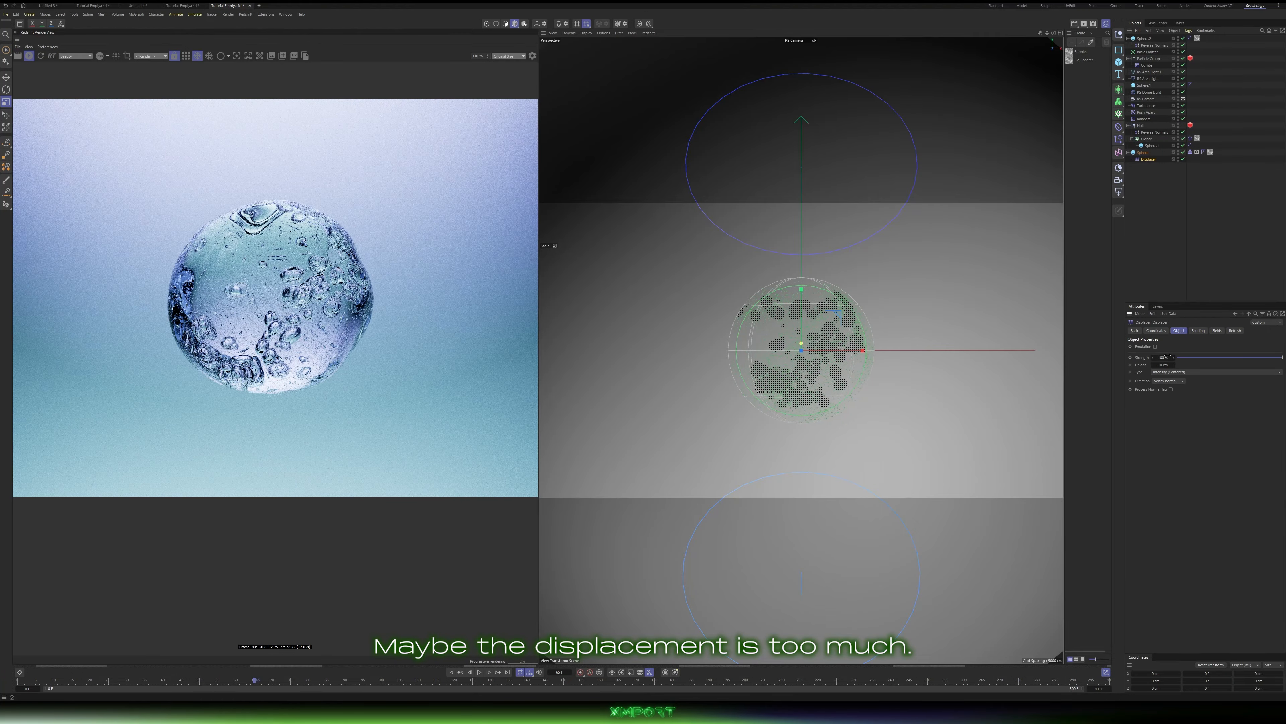
{"action": "type", "text": "4"}
{"action": "key", "text": "Return"}
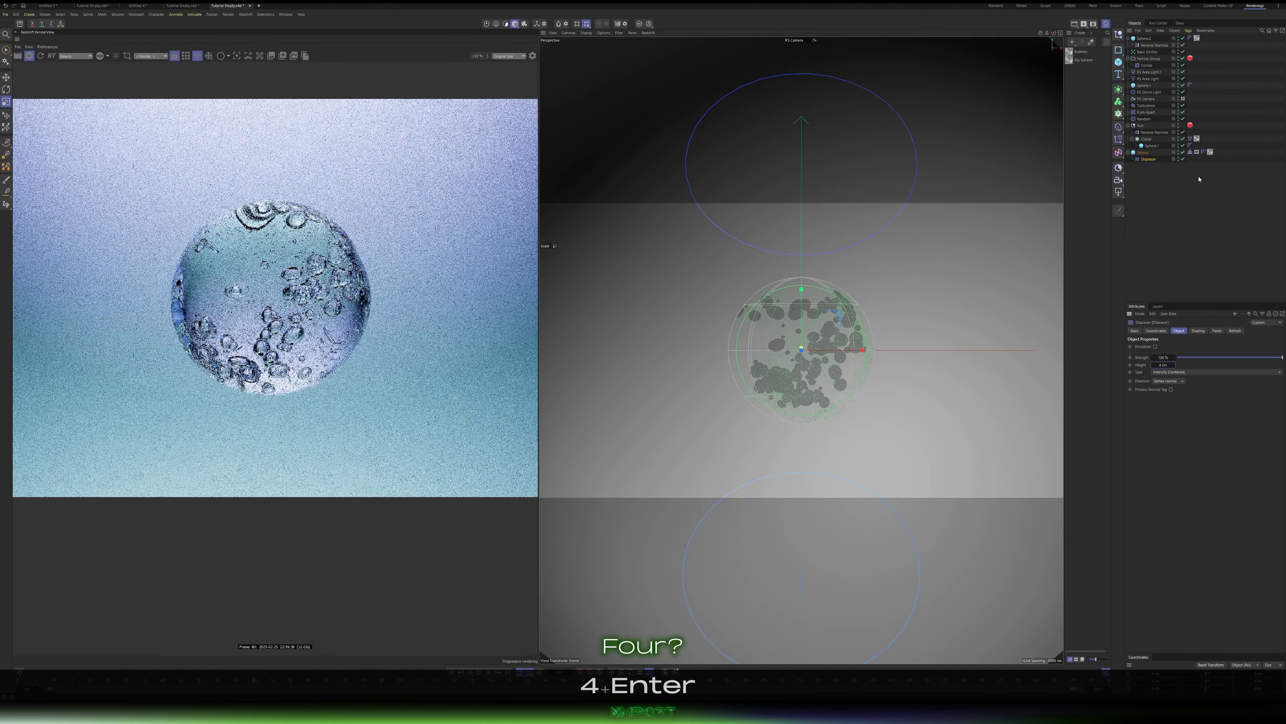
Step: Turn off the sphere display tag's shading mode override and show the viewport in Quick Shading with lines to inspect the displaced surface
{"action": "left_click", "coordinate": [1197, 152]}
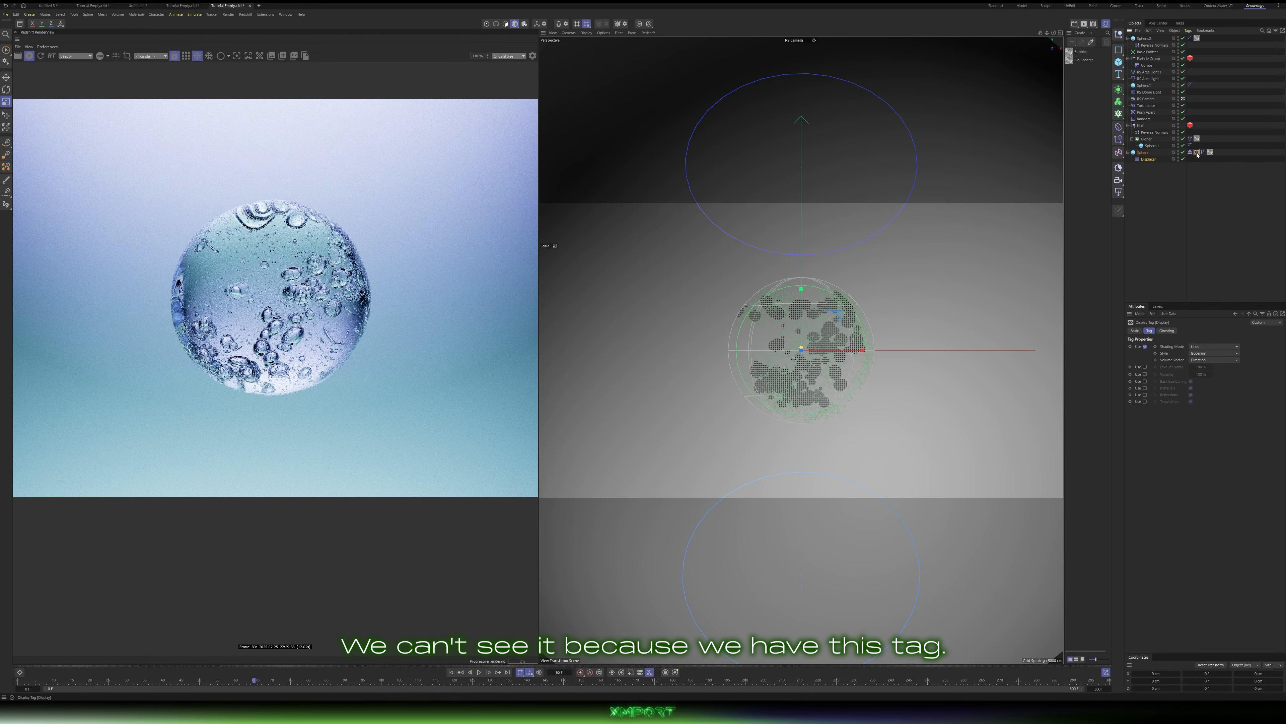
{"action": "left_click", "coordinate": [1145, 346]}
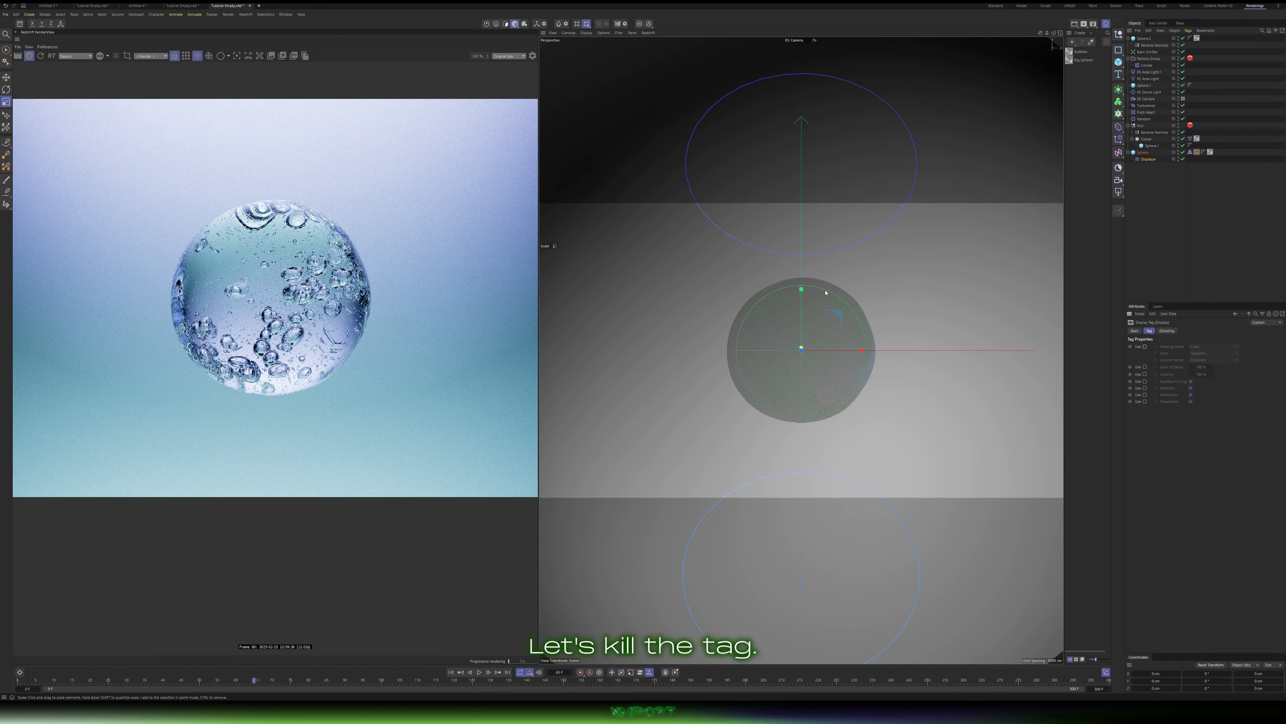
{"action": "key", "text": "n"}
{"action": "key", "text": "d"}
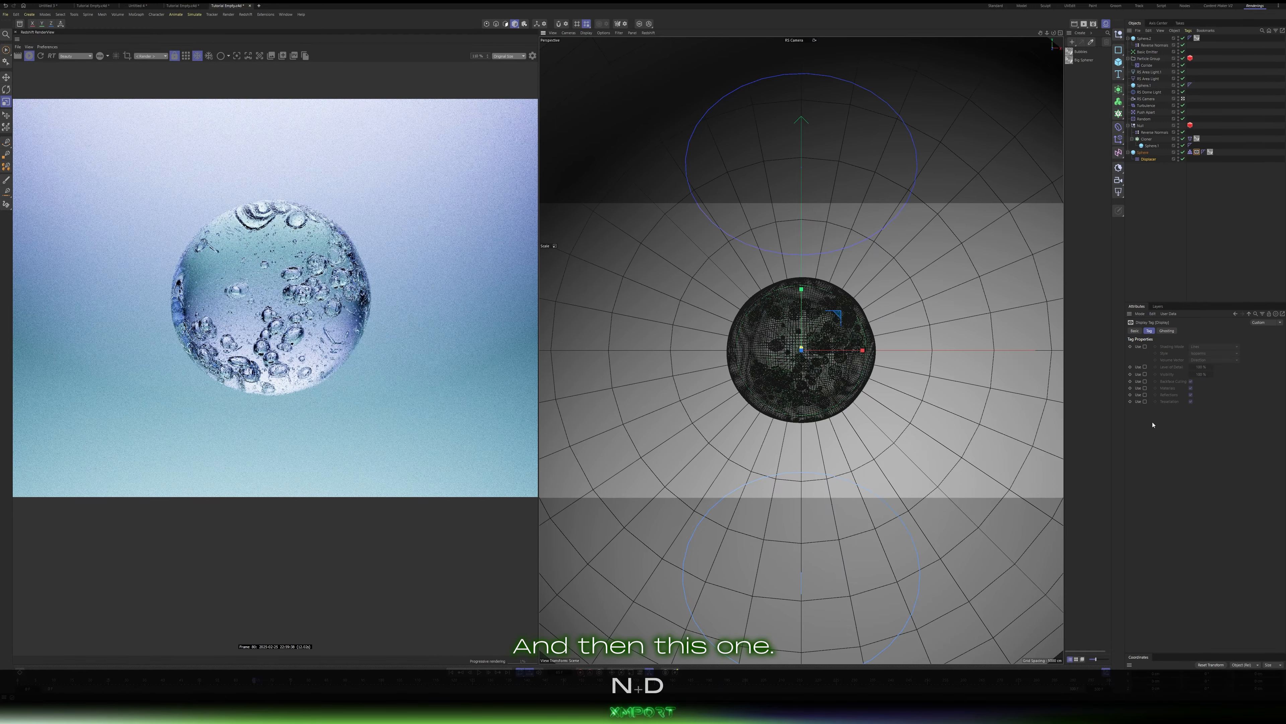
{"action": "left_click", "coordinate": [1233, 235]}
{"action": "scroll", "coordinate": [357, 227], "scroll_direction": "down", "scroll_amount": 3}
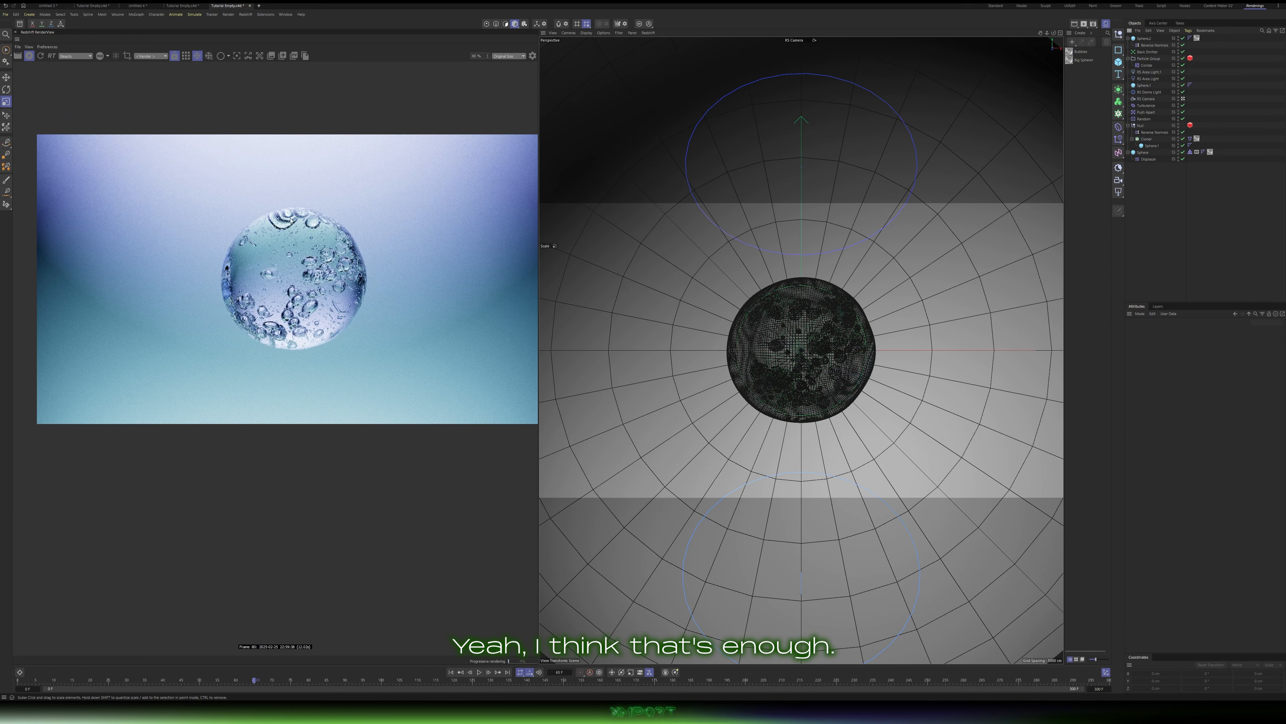
{"action": "scroll", "coordinate": [291, 219], "scroll_direction": "down", "scroll_amount": 2}
{"action": "scroll", "coordinate": [288, 256], "scroll_direction": "up", "scroll_amount": 5}
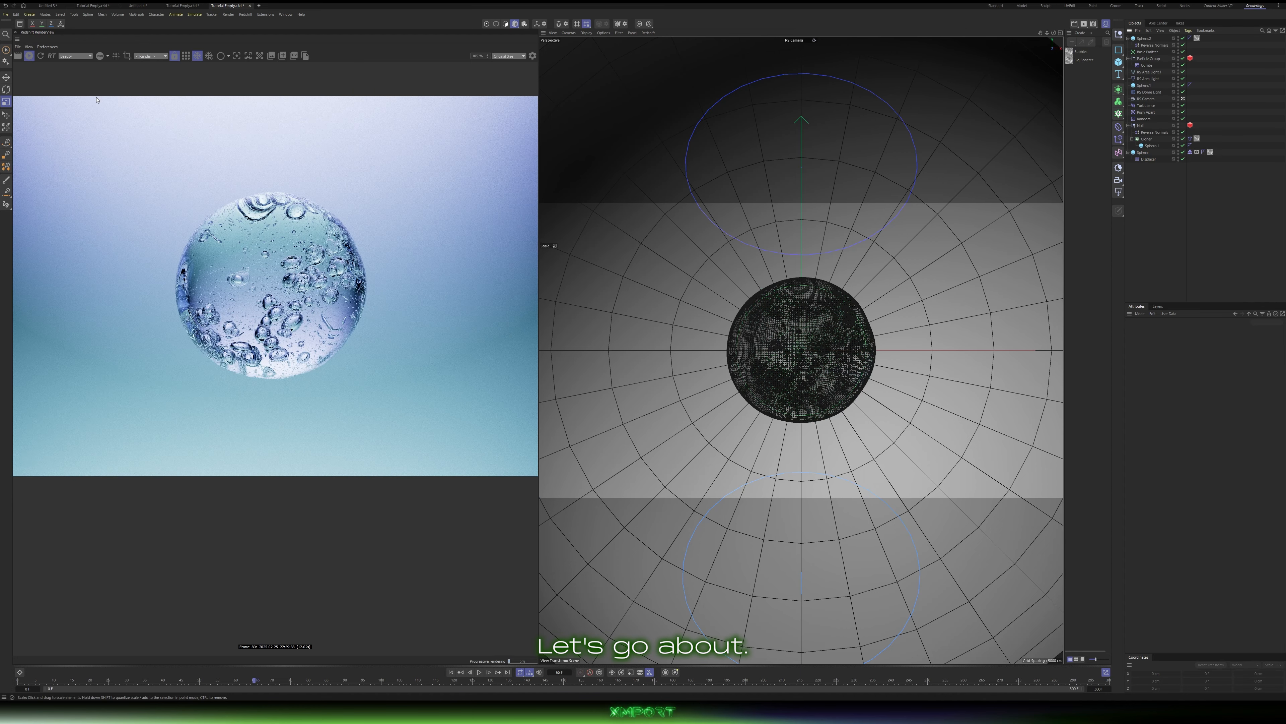
Step: Stop the live render and save the scene
{"action": "left_click", "coordinate": [29, 56]}
{"action": "key", "text": "ctrl+s"}
{"action": "key", "text": "Escape"}
Step: Cache the scene's simulation from the Cloner's cloth tag to an external Alembic file inside the project drive's Cinema 4D caches folder
{"action": "left_click", "coordinate": [1190, 138]}
{"action": "left_click", "coordinate": [1155, 338]}
{"action": "left_click", "coordinate": [1182, 361]}
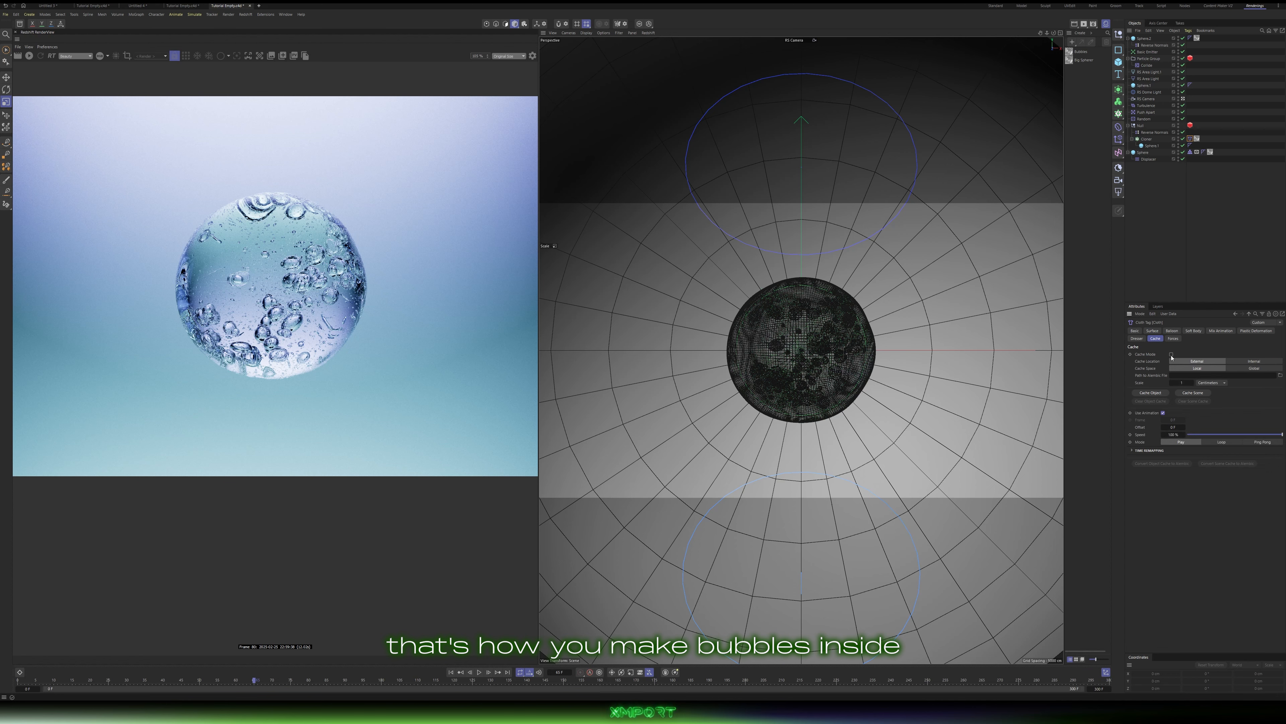
{"action": "left_click", "coordinate": [1188, 392]}
{"action": "left_click", "coordinate": [32, 217]}
{"action": "double_click", "coordinate": [106, 56]}
{"action": "double_click", "coordinate": [96, 55]}
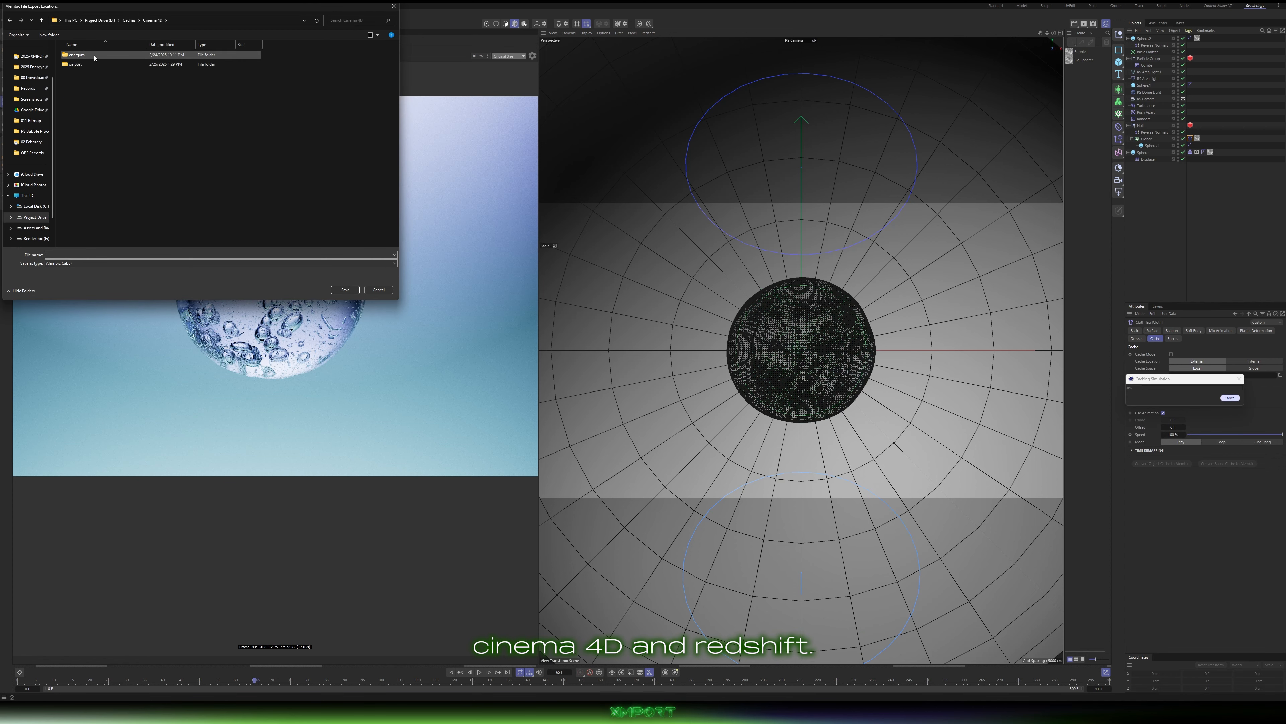
{"action": "double_click", "coordinate": [95, 55]}
{"action": "double_click", "coordinate": [90, 56]}
{"action": "left_click", "coordinate": [114, 139]}
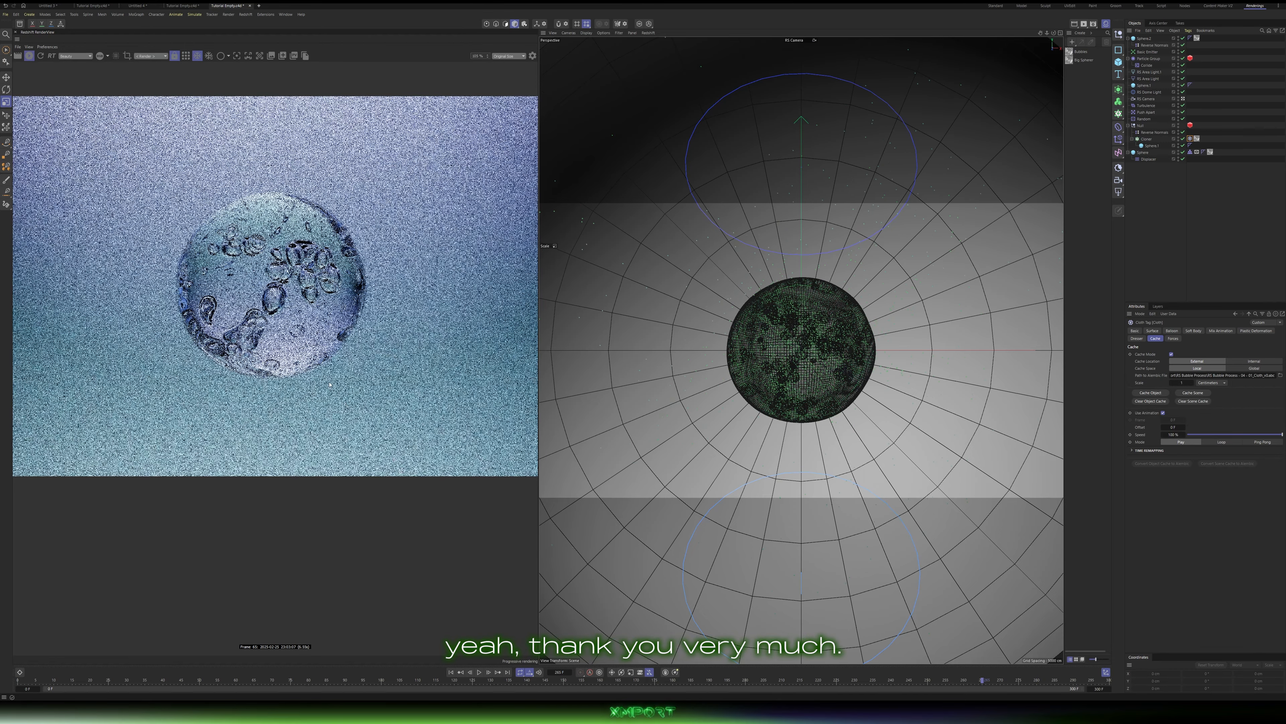
Step: Inspect the cached bubbles inside the glass sphere up close in the live render
{"action": "scroll", "coordinate": [237, 266], "scroll_direction": "up", "scroll_amount": 3}
{"action": "scroll", "coordinate": [238, 265], "scroll_direction": "up", "scroll_amount": 5, "text": "shift"}
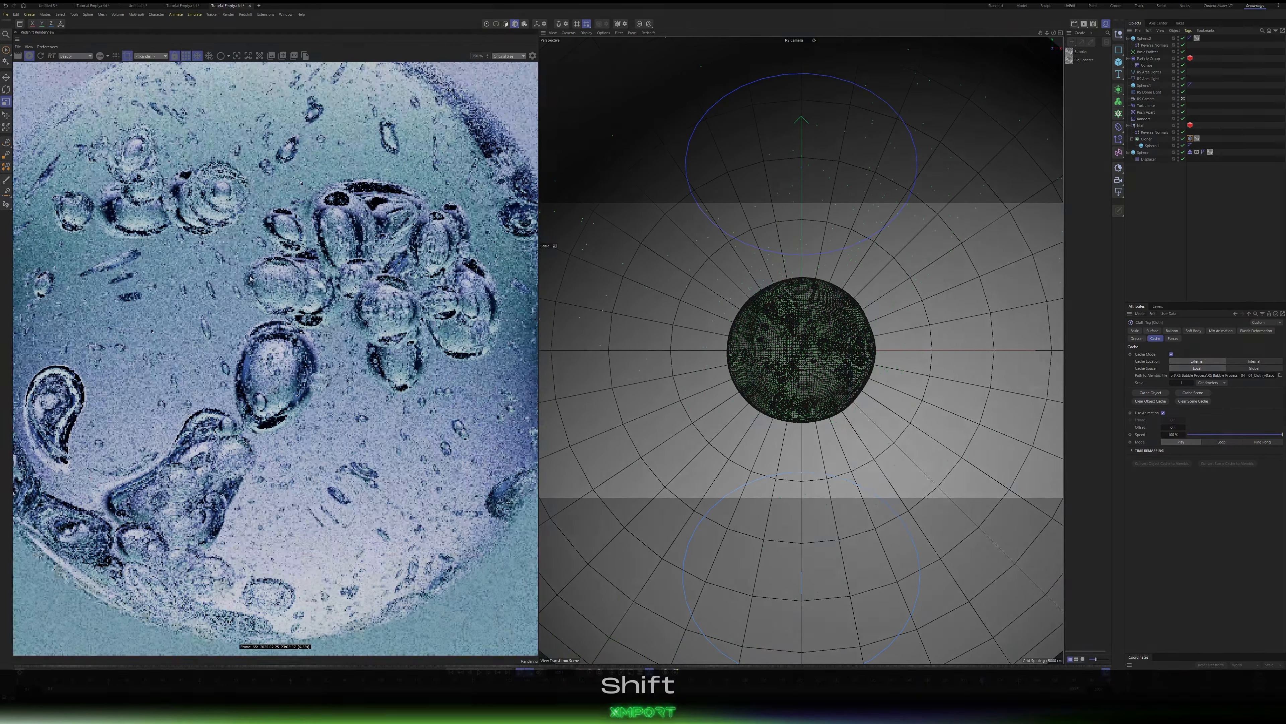
{"action": "scroll", "coordinate": [268, 269], "scroll_direction": "down", "scroll_amount": 3, "text": "shift"}
{"action": "scroll", "coordinate": [284, 270], "scroll_direction": "up", "scroll_amount": 2}
{"action": "scroll", "coordinate": [291, 271], "scroll_direction": "down", "scroll_amount": 2}
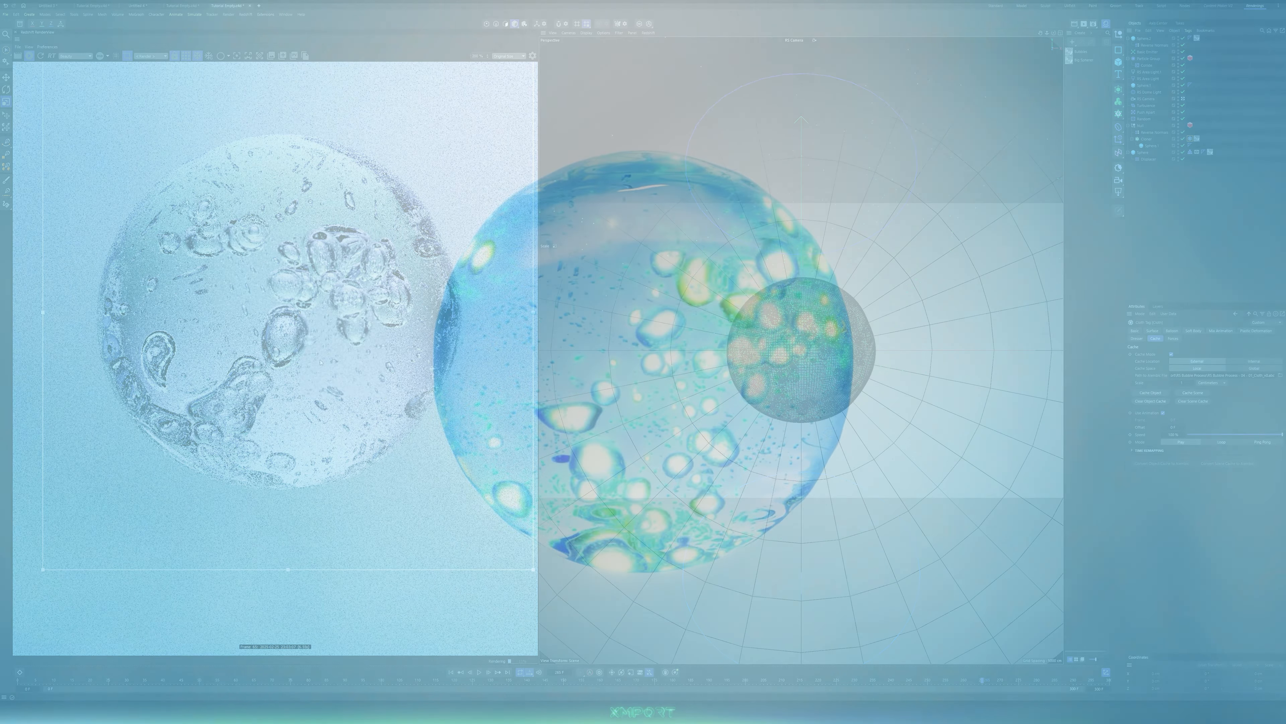